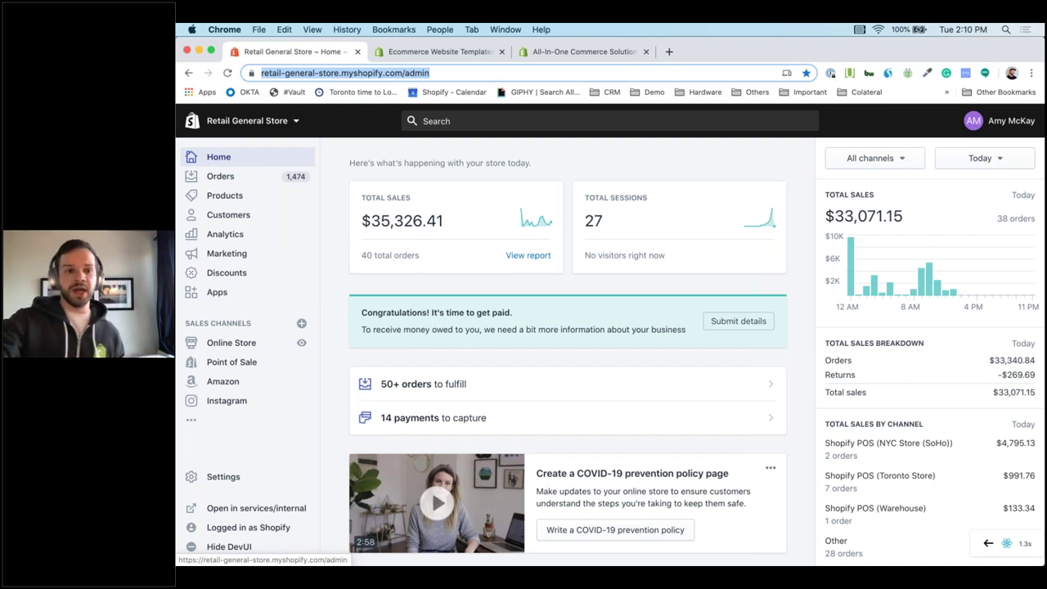
# Open the Anchor Bracelet - Demo product and review its $8.00 price and 598-unit stock.
pyautogui.click(242, 198)
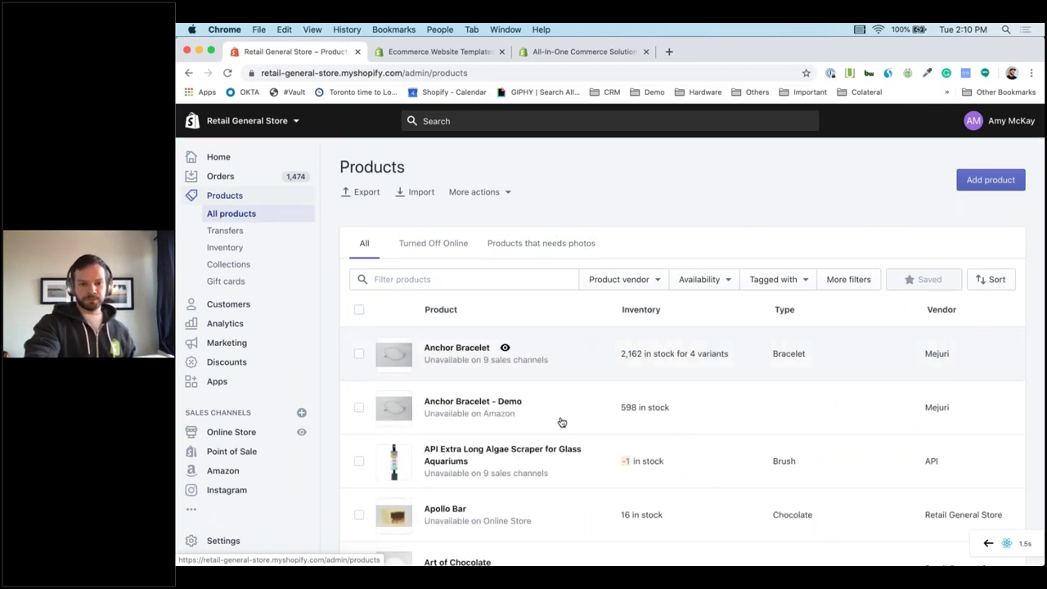
pyautogui.scroll(-1, 562, 422)
pyautogui.scroll(1, 562, 422)
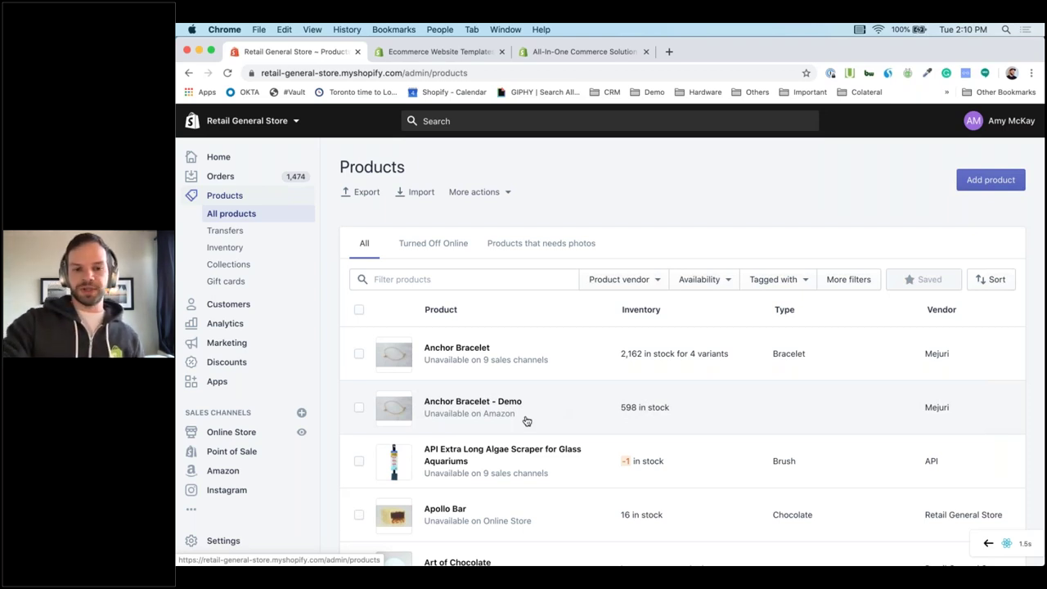
pyautogui.click(527, 420)
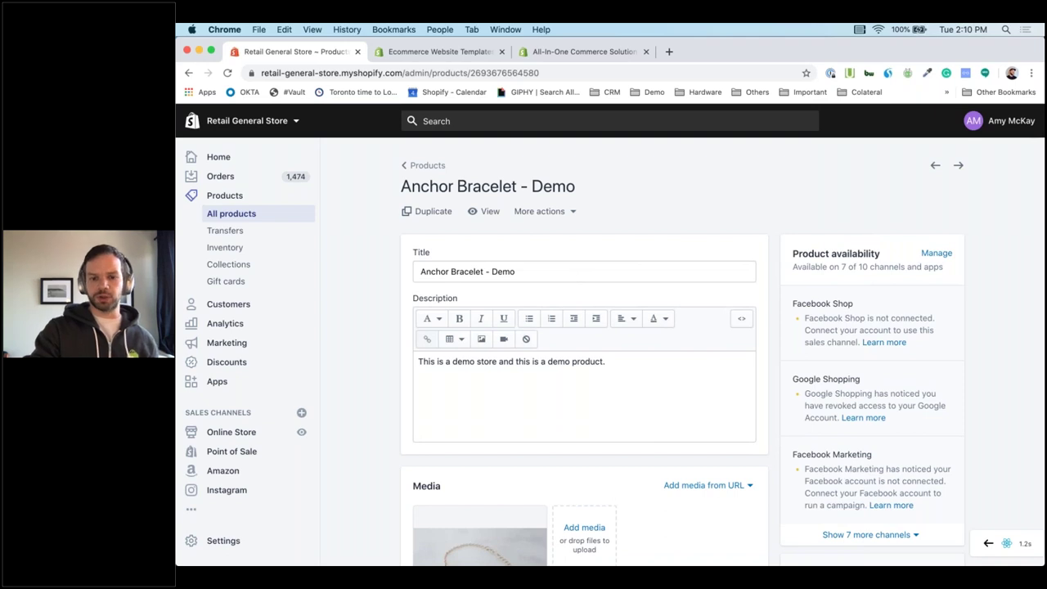
pyautogui.scroll(-5, 814, 393)
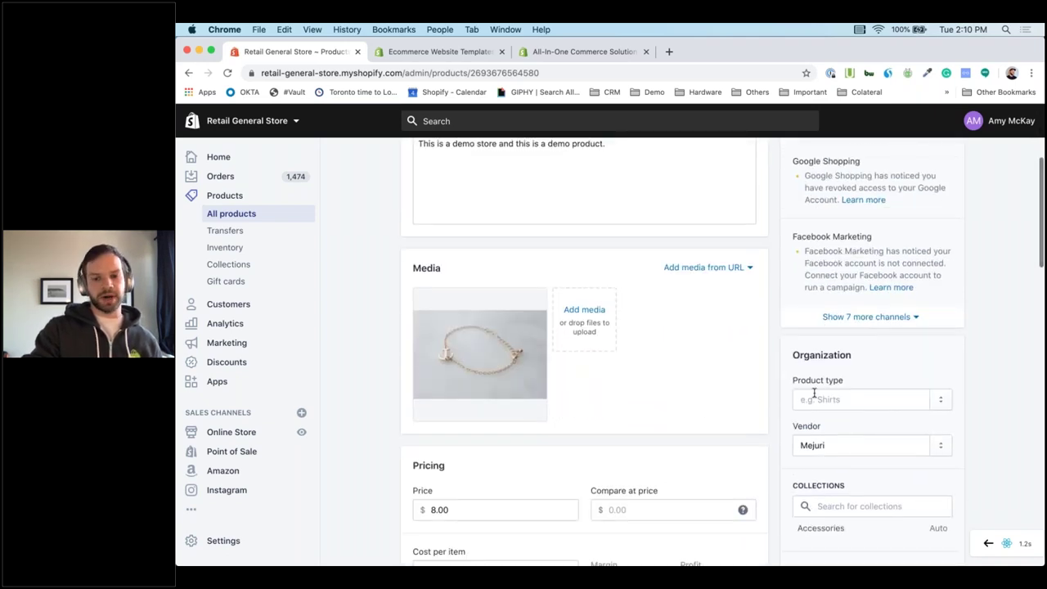
pyautogui.scroll(-4, 814, 393)
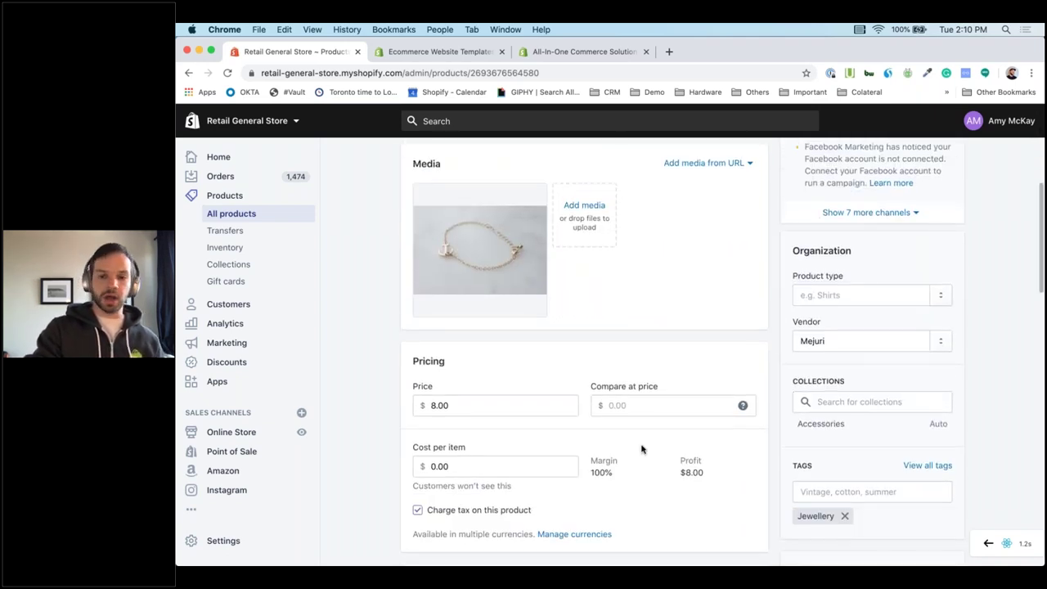
pyautogui.scroll(-2, 642, 449)
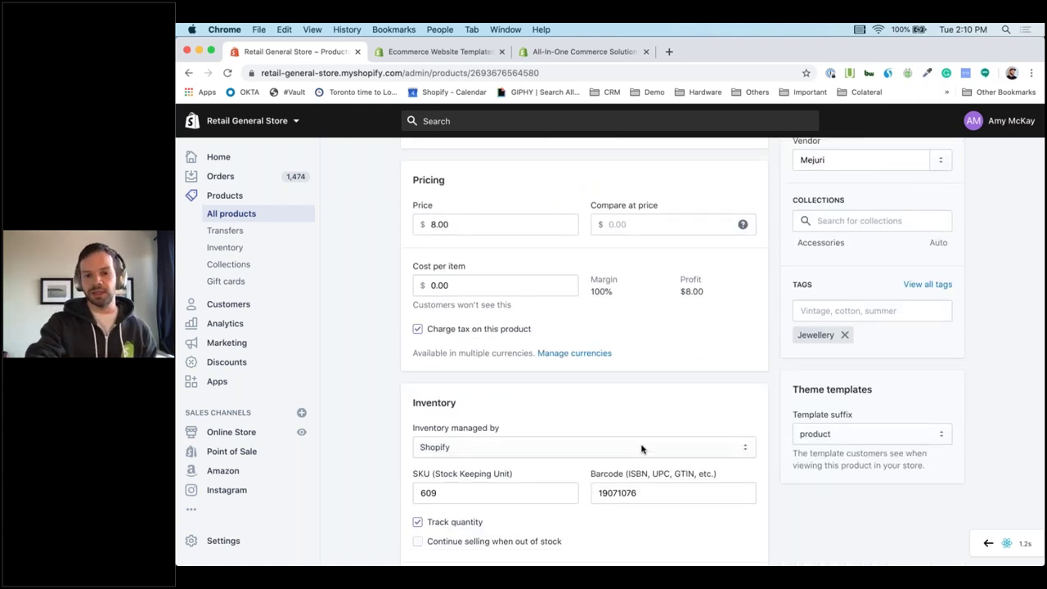
pyautogui.scroll(-7, 642, 449)
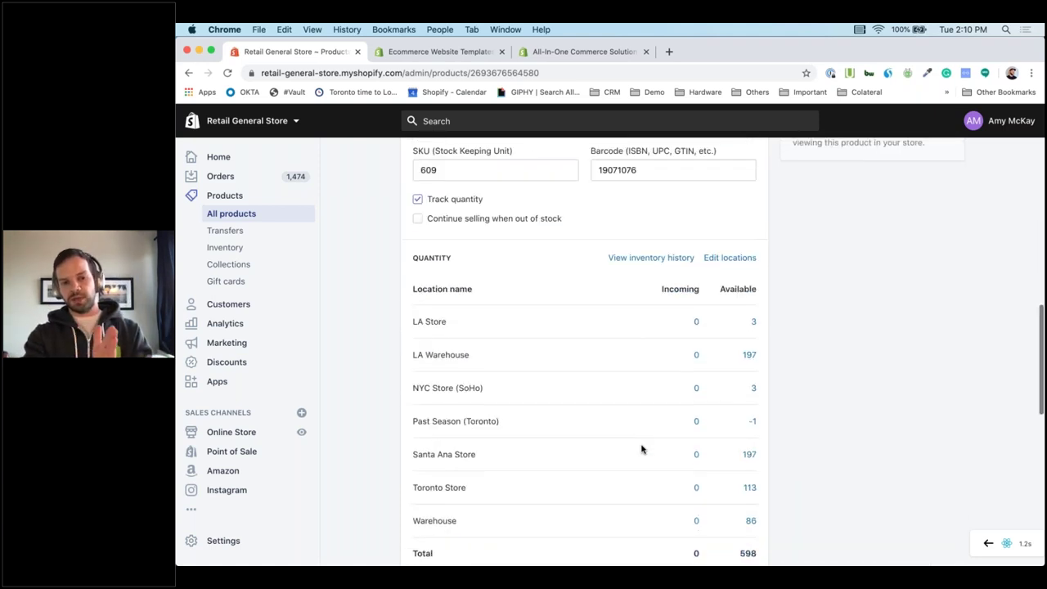
pyautogui.scroll(5, 641, 450)
pyautogui.scroll(12, 641, 449)
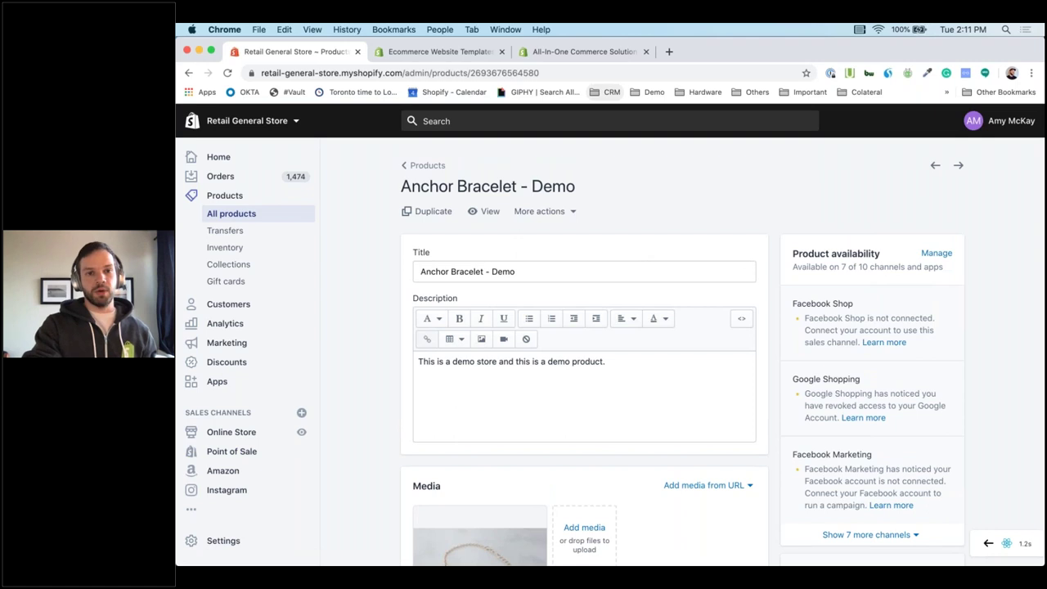
pyautogui.click(442, 51)
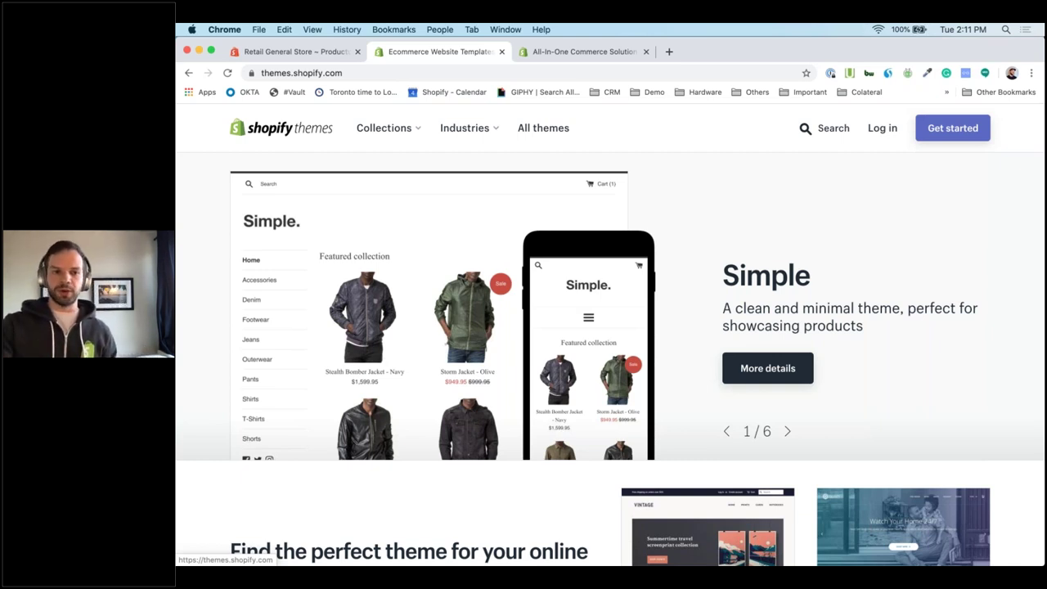
pyautogui.click(479, 137)
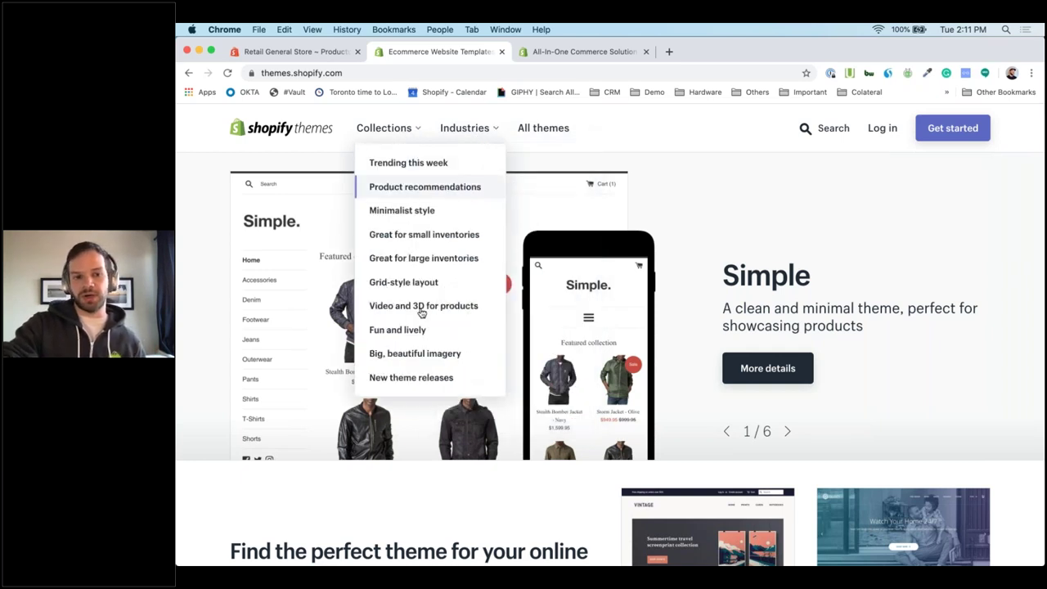
pyautogui.scroll(-5, 454, 445)
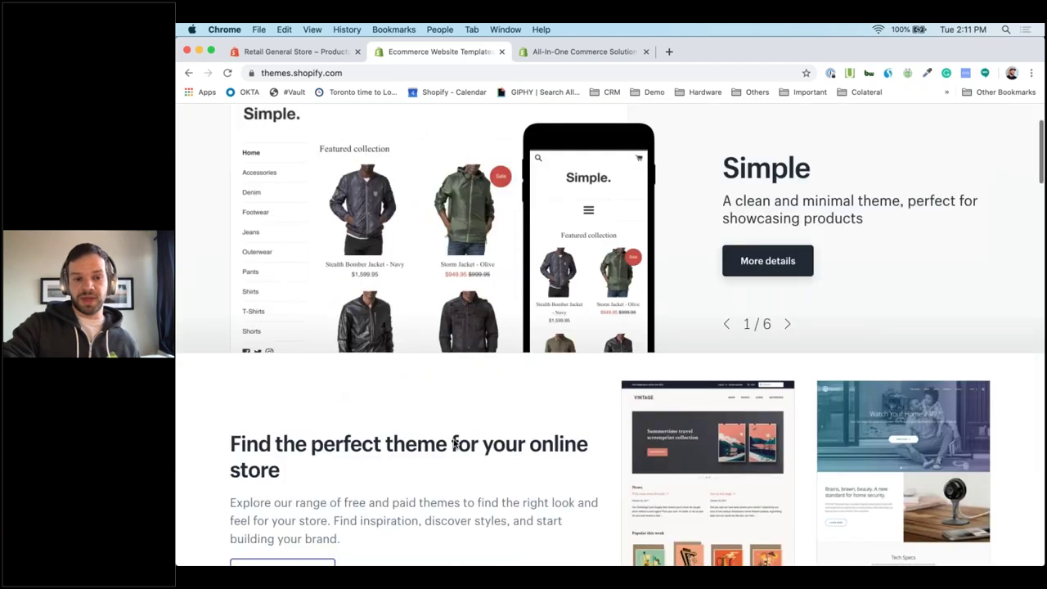
pyautogui.scroll(-2, 454, 444)
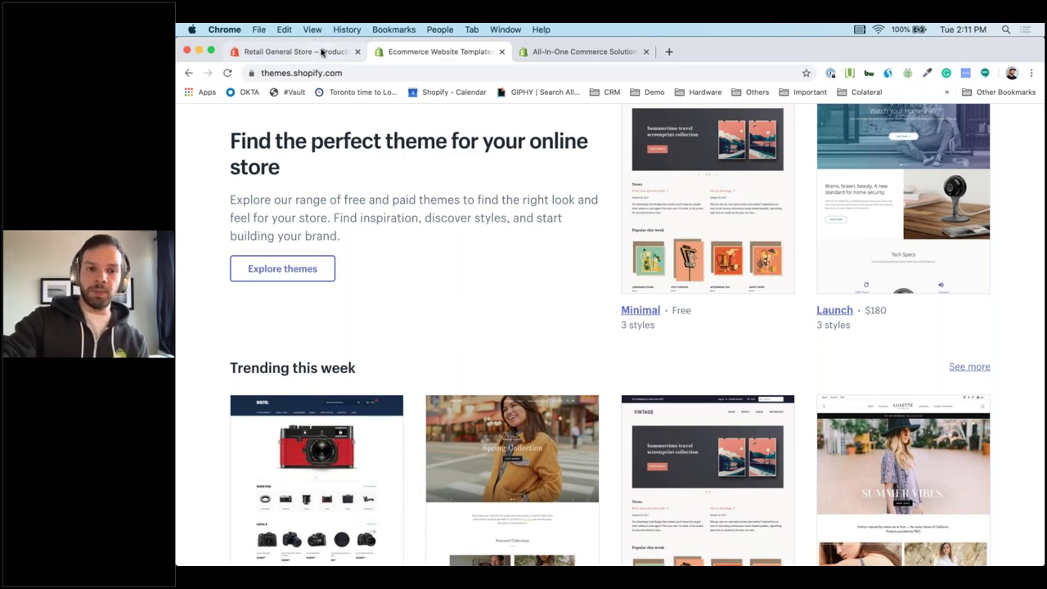
pyautogui.click(292, 51)
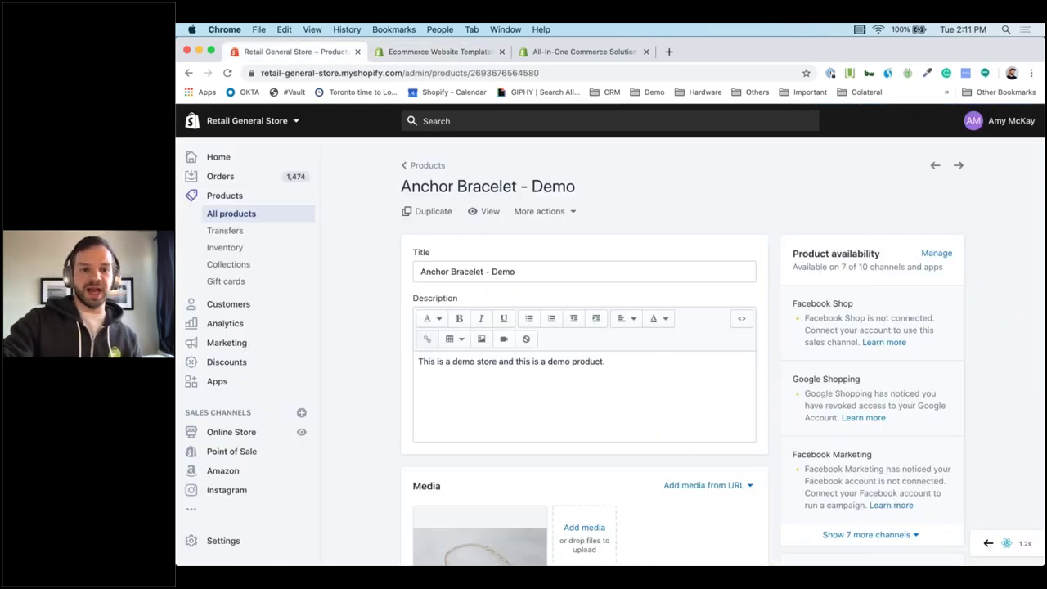
# Go from the admin home to Online Store > Themes and scroll to the Free themes card.
pyautogui.click(221, 158)
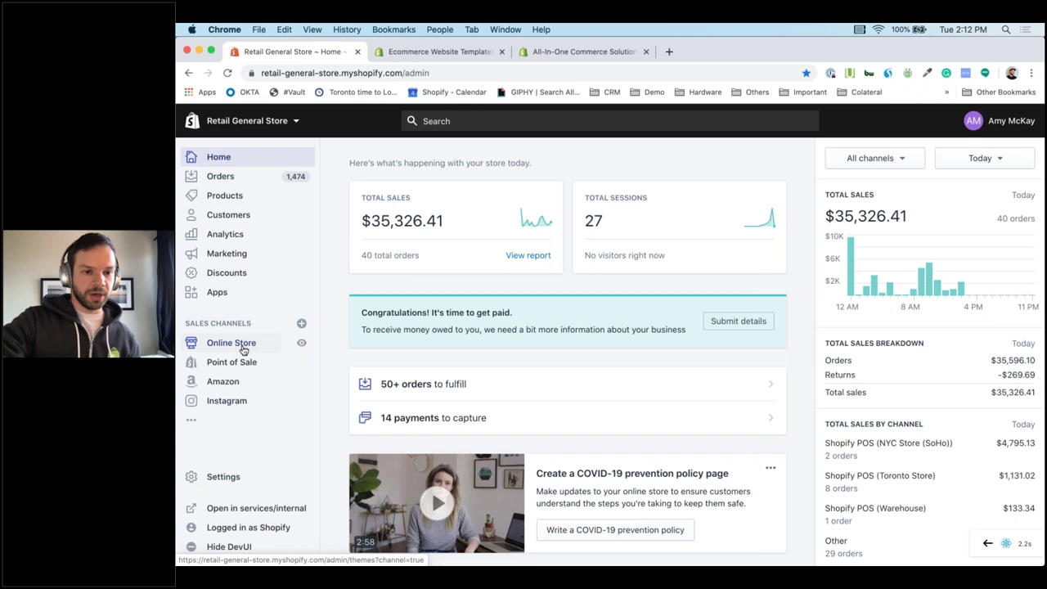
pyautogui.click(241, 344)
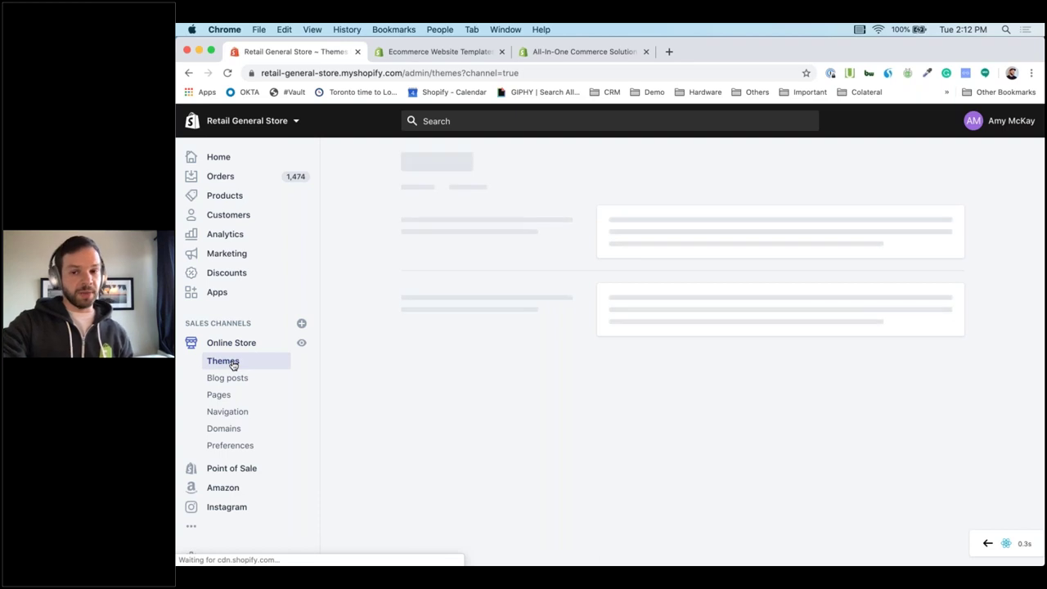
pyautogui.scroll(-1, 684, 346)
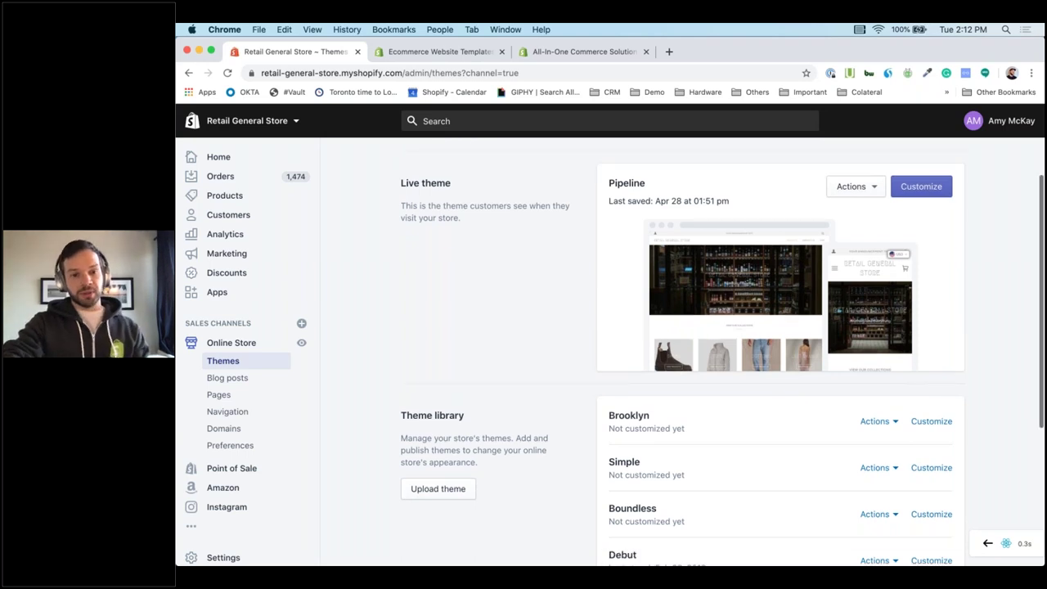
pyautogui.scroll(-2, 684, 352)
pyautogui.scroll(-1, 446, 388)
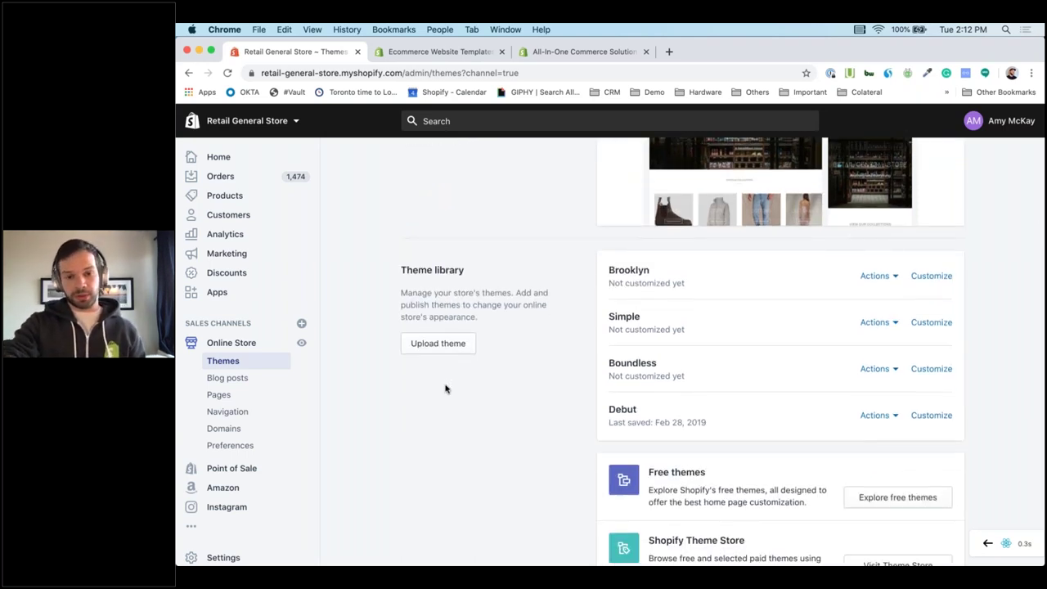
pyautogui.scroll(-1, 445, 389)
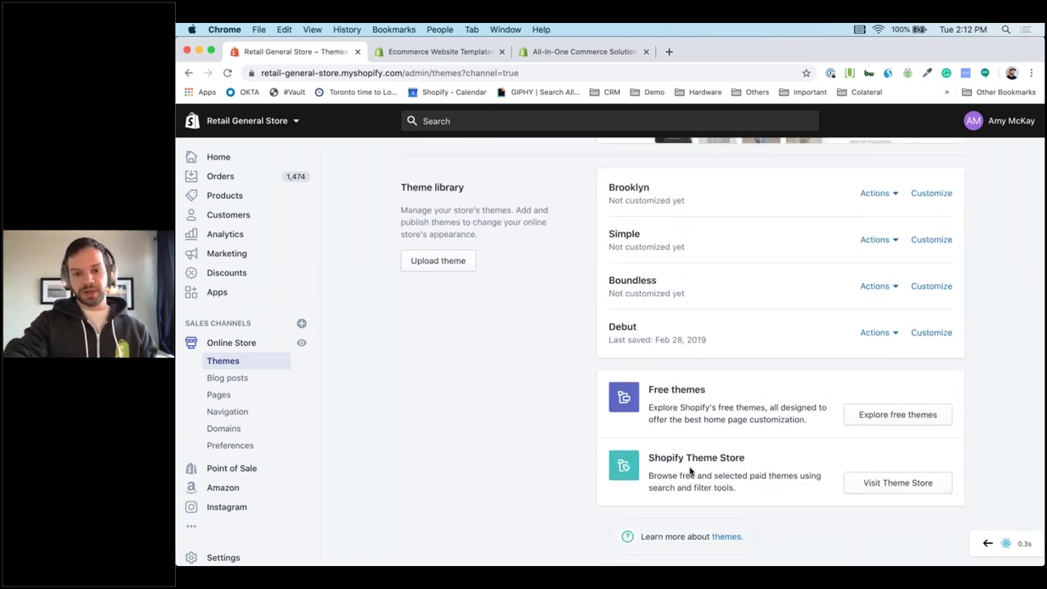
# Add the free Boundless theme in its Vibrant style to the theme library.
pyautogui.click(897, 414)
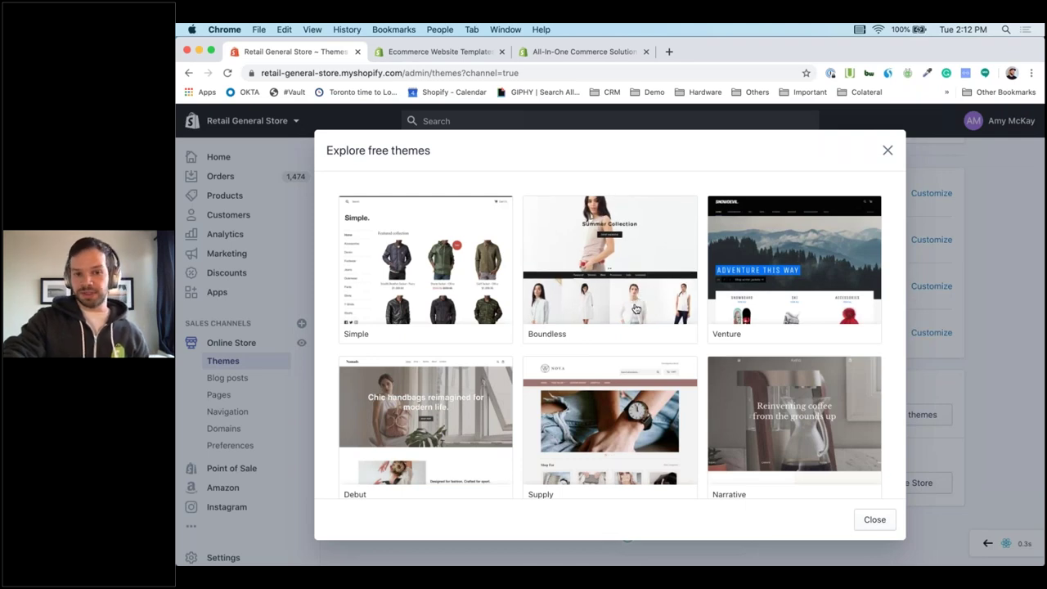
pyautogui.click(637, 308)
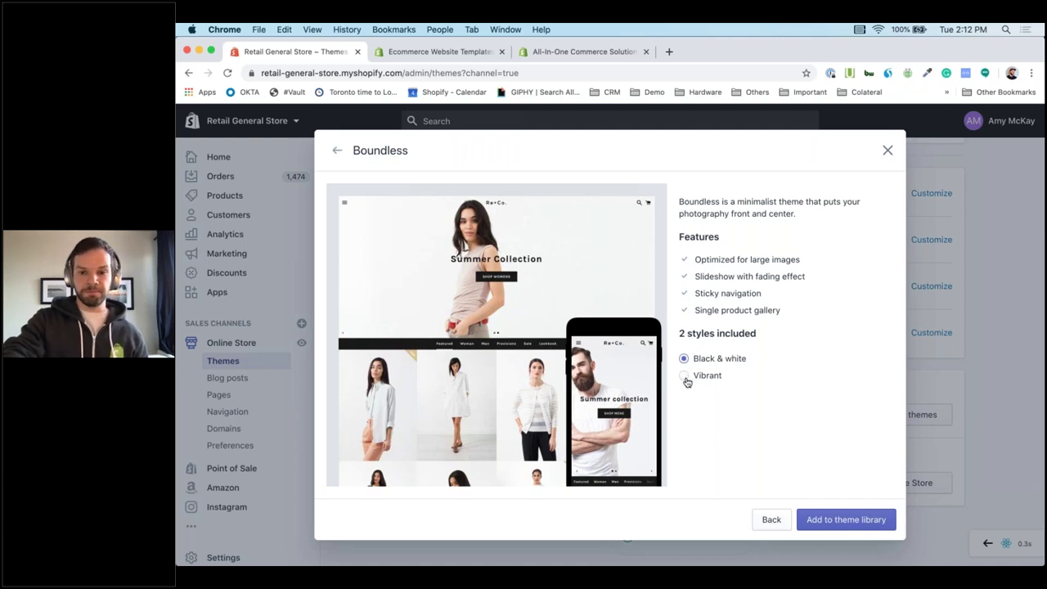
pyautogui.click(687, 381)
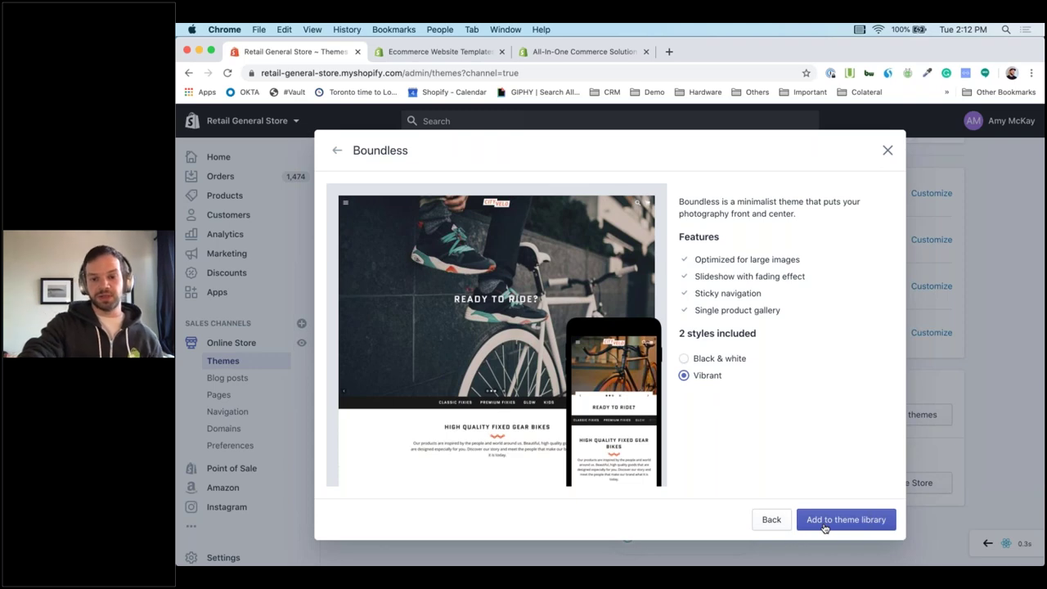
pyautogui.click(825, 526)
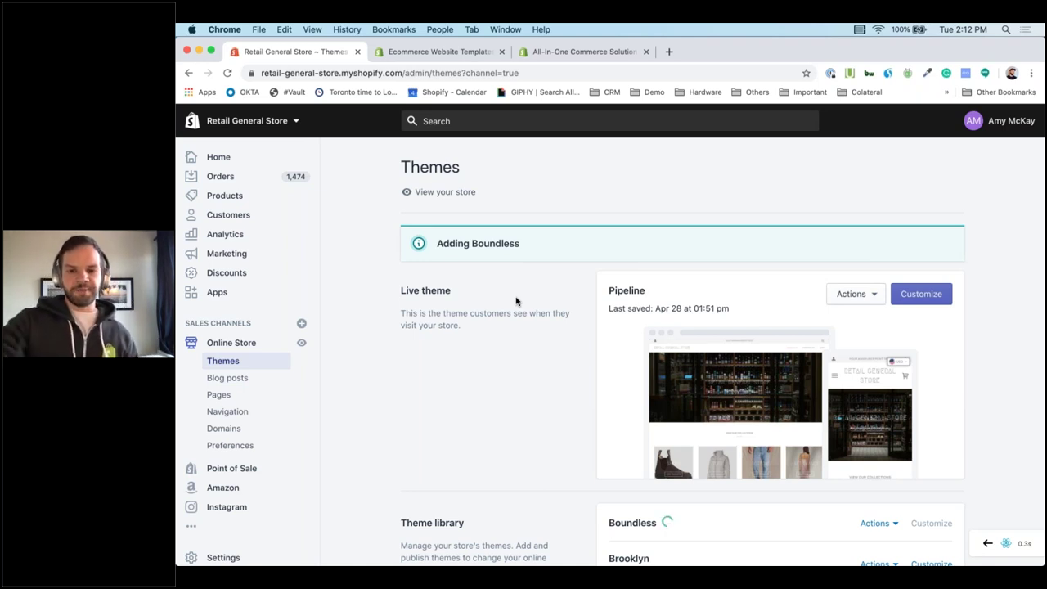
pyautogui.scroll(-3, 516, 301)
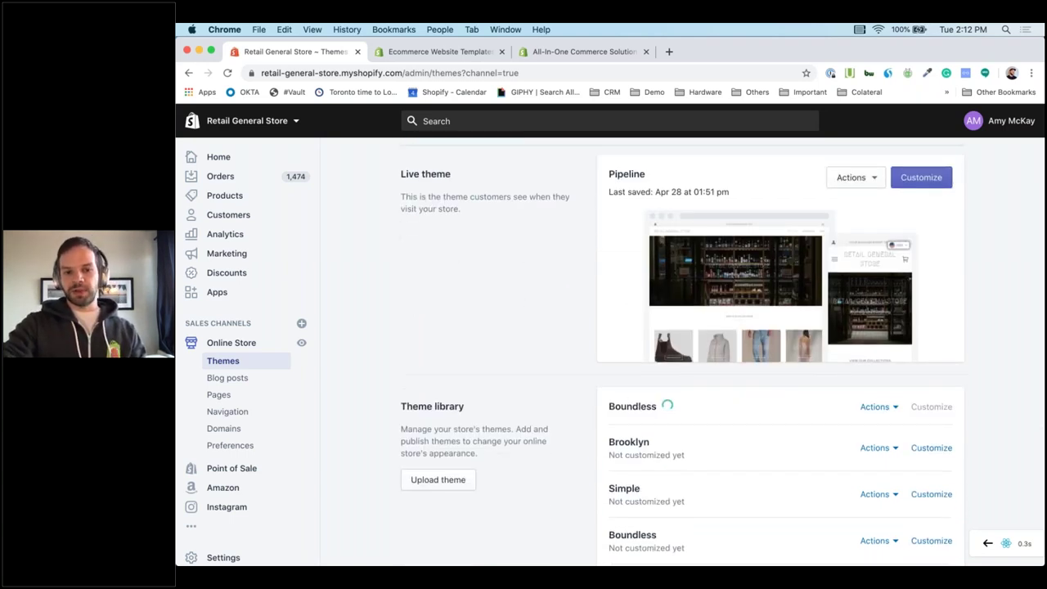
pyautogui.scroll(-2, 609, 352)
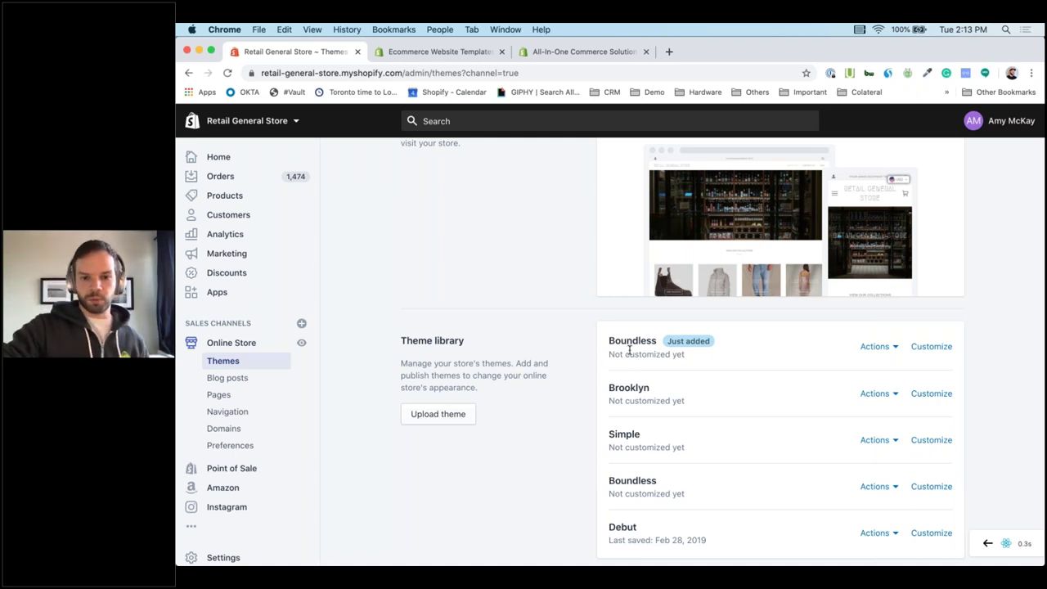
pyautogui.click(893, 350)
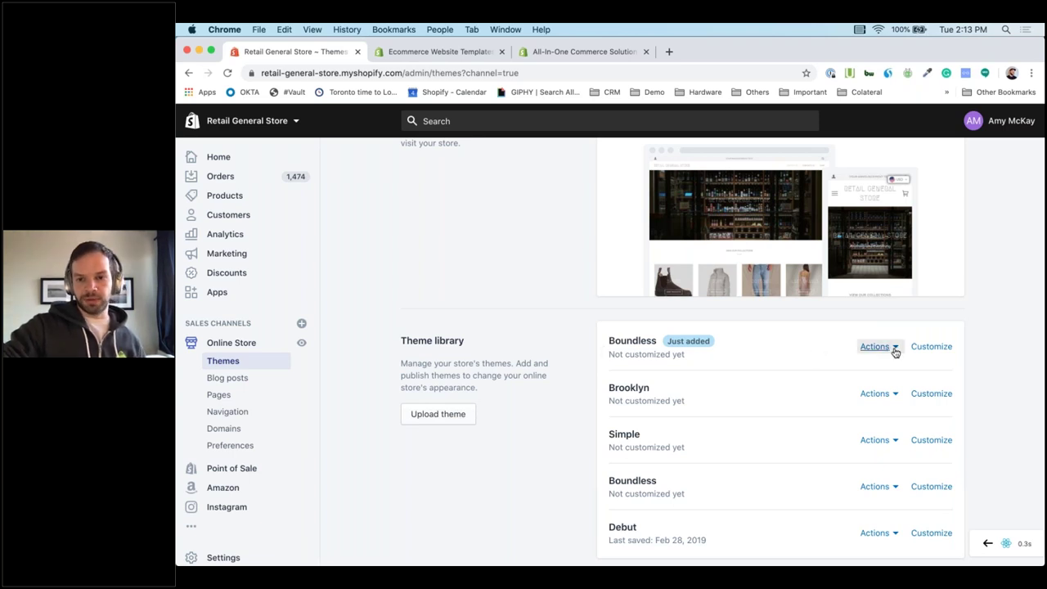
# Launch the theme editor for the newly added Boundless theme.
pyautogui.click(931, 347)
pyautogui.click(933, 347)
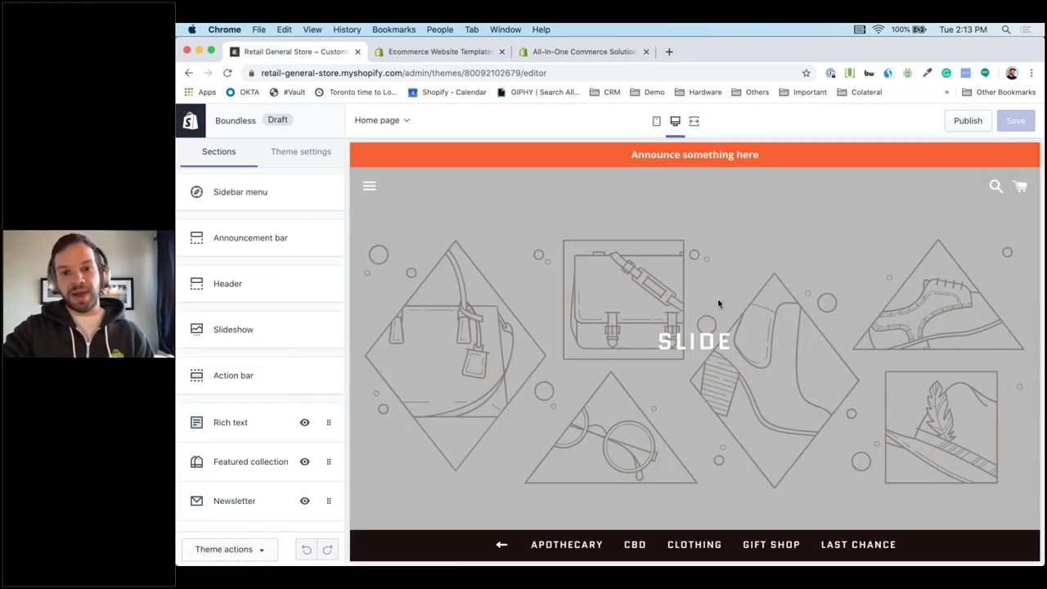
pyautogui.scroll(-5, 706, 313)
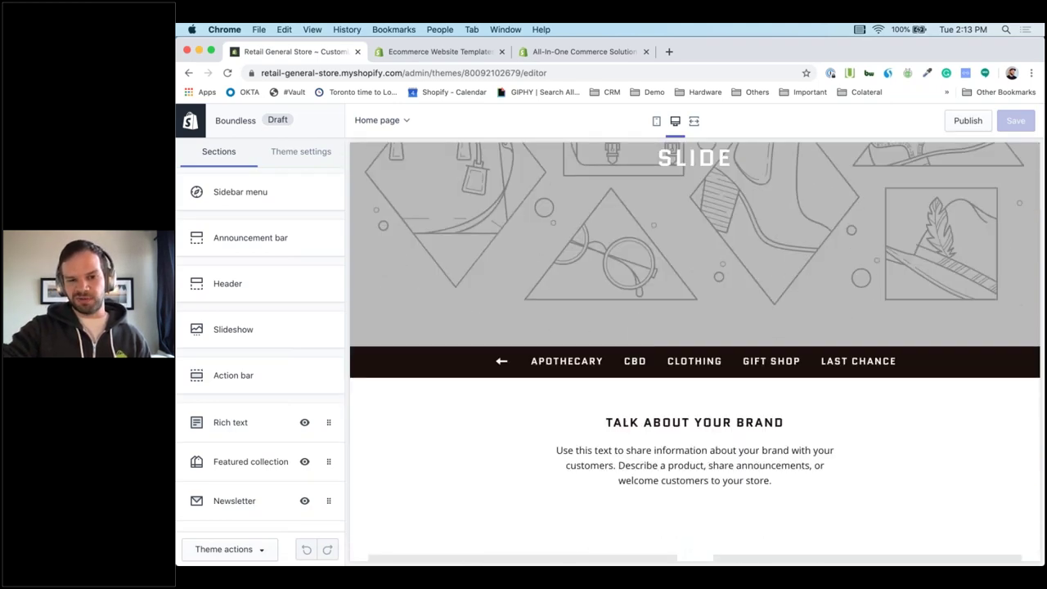
pyautogui.scroll(-4, 695, 352)
pyautogui.scroll(5, 695, 352)
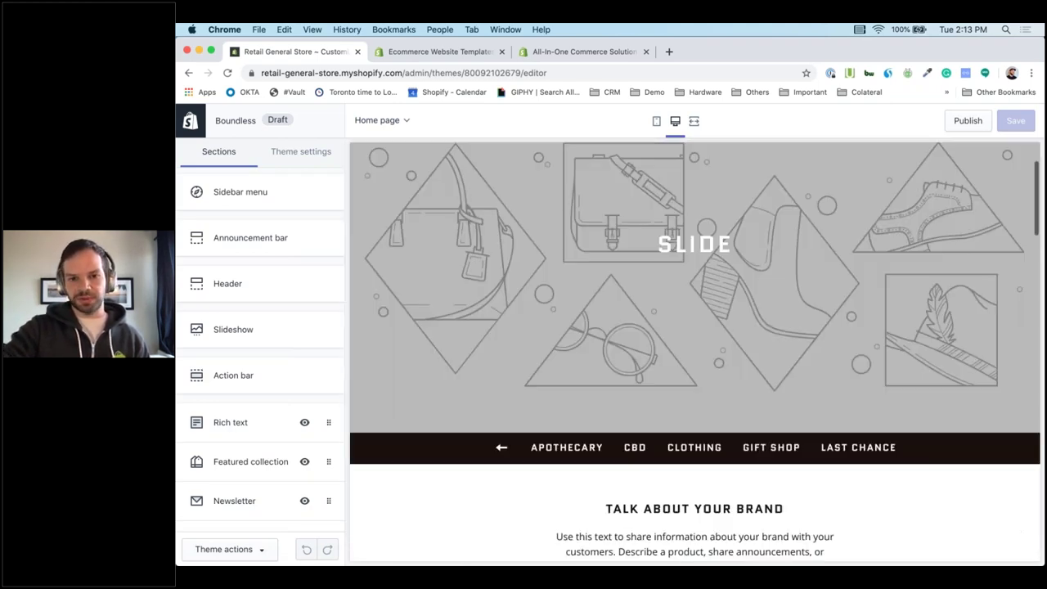
pyautogui.scroll(2, 490, 332)
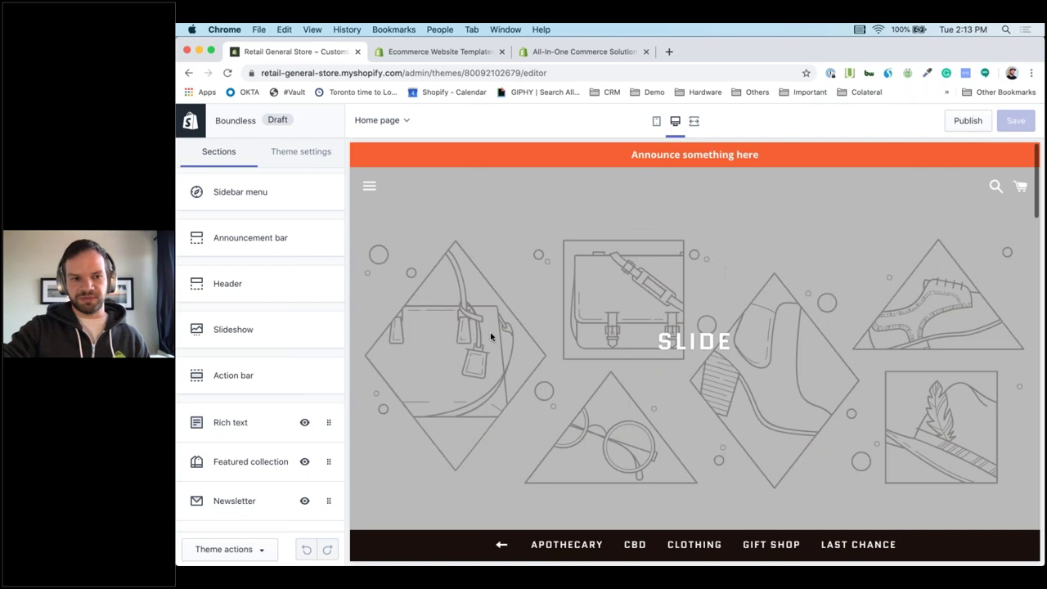
# Change the announcement bar text to 'Shopventory Demo'.
pyautogui.click(283, 239)
pyautogui.tripleClick(319, 247)
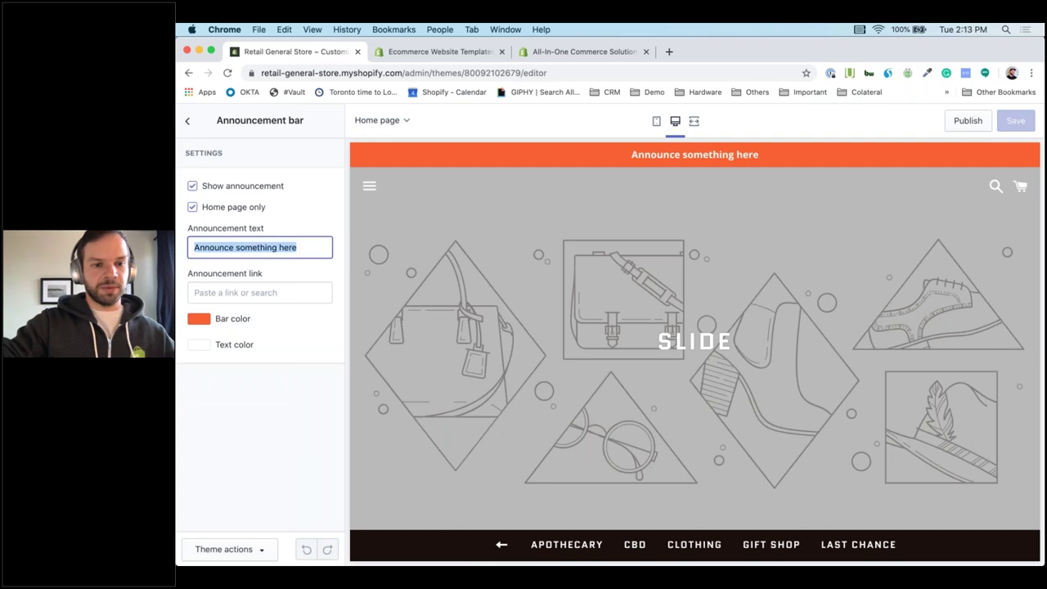
pyautogui.write('Dam')
pyautogui.press('BackSpace')
pyautogui.press('BackSpace')
pyautogui.press('BackSpace')
pyautogui.write('Shopven')
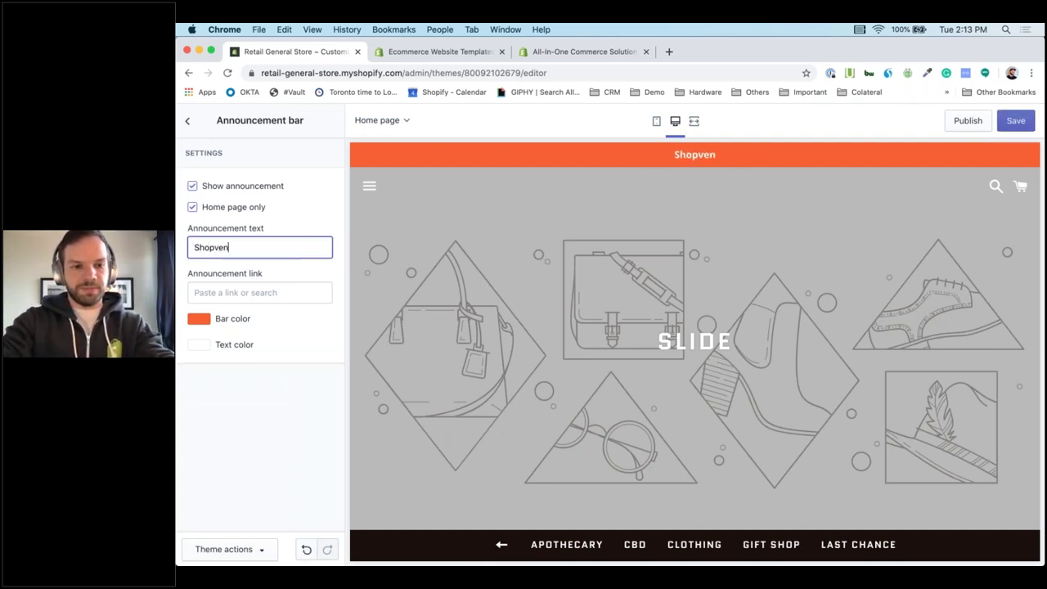
pyautogui.write('tory Demo')
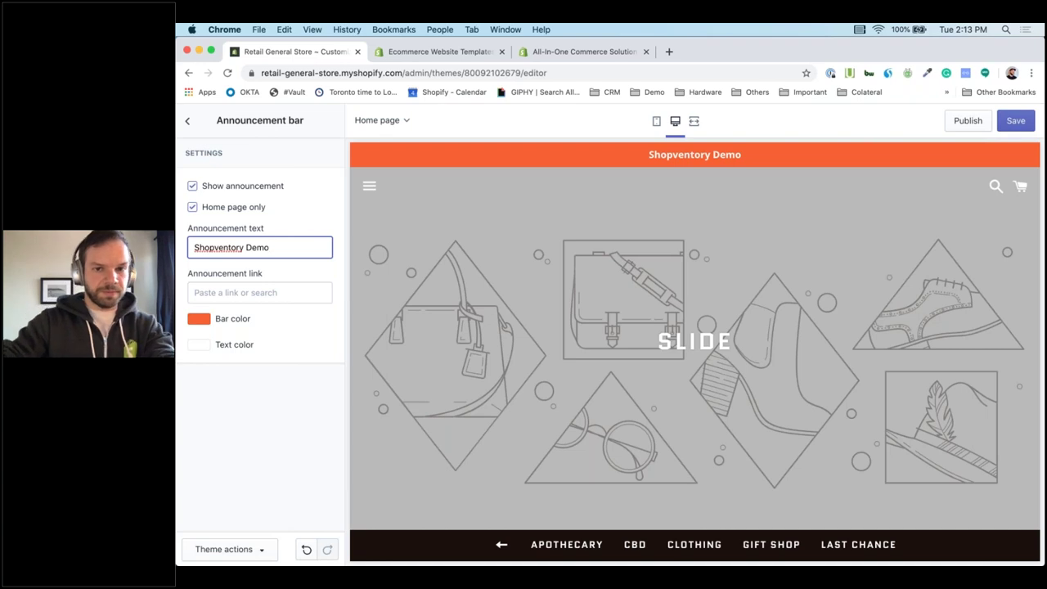
pyautogui.click(188, 127)
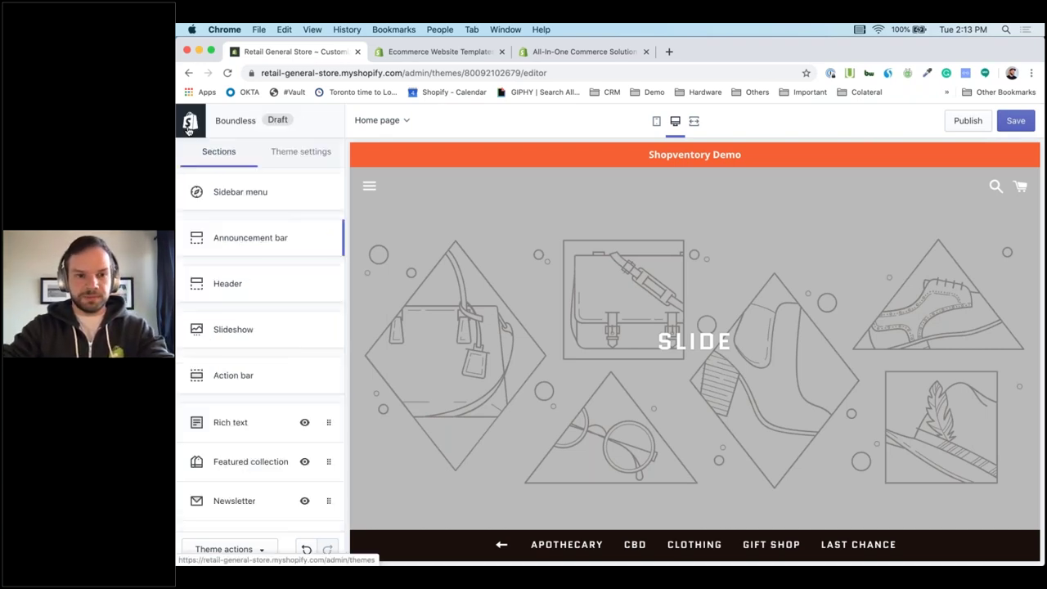
pyautogui.click(250, 284)
# Upload the downloaded Shopventory logo as the header's home page logo.
pyautogui.scroll(-3, 344, 350)
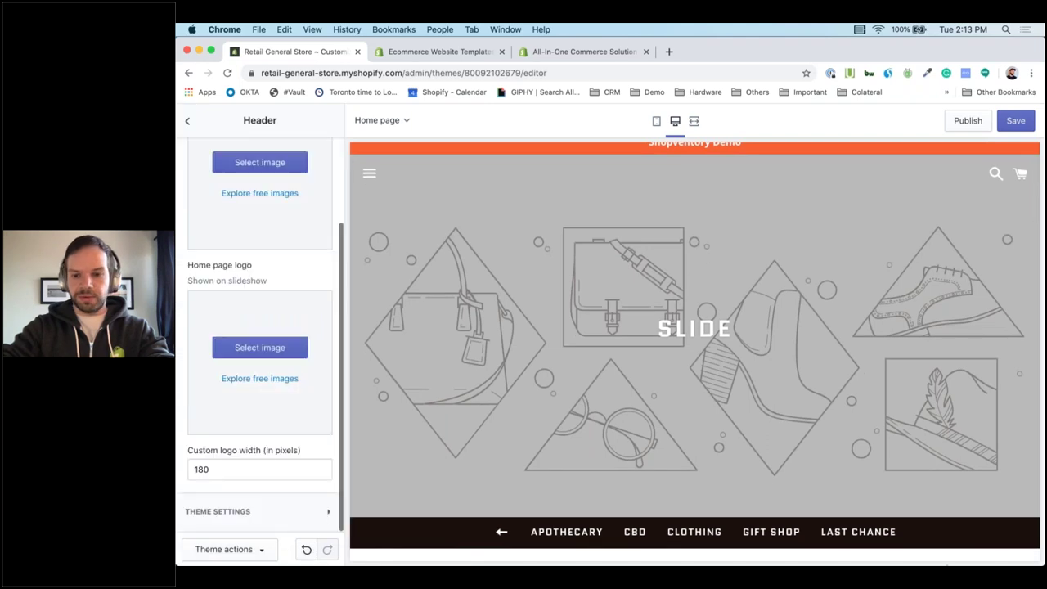
pyautogui.click(967, 545)
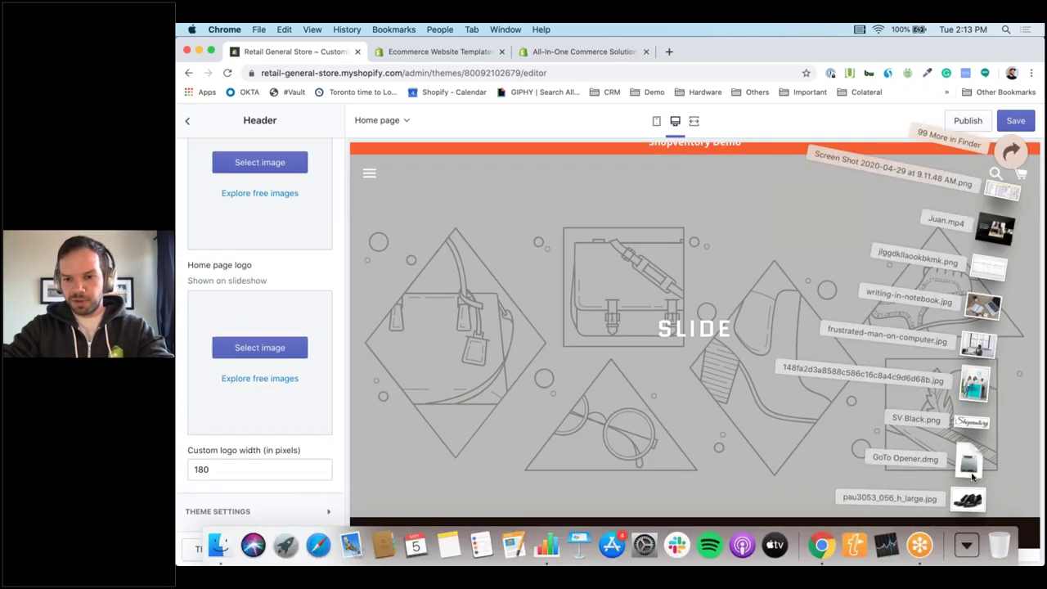
pyautogui.moveTo(516, 428); pyautogui.dragTo(260, 363)
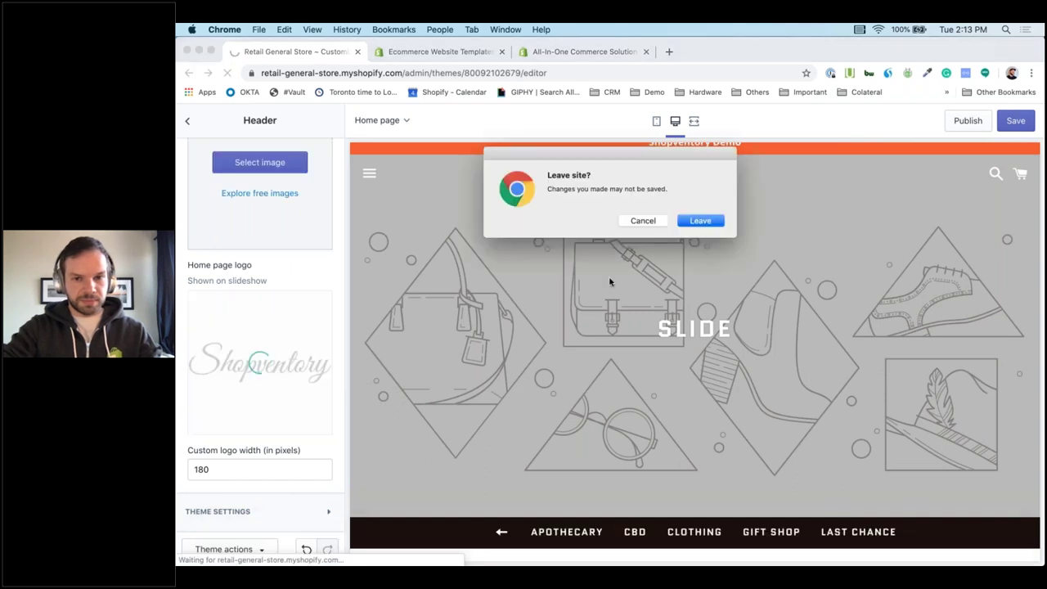
pyautogui.click(646, 222)
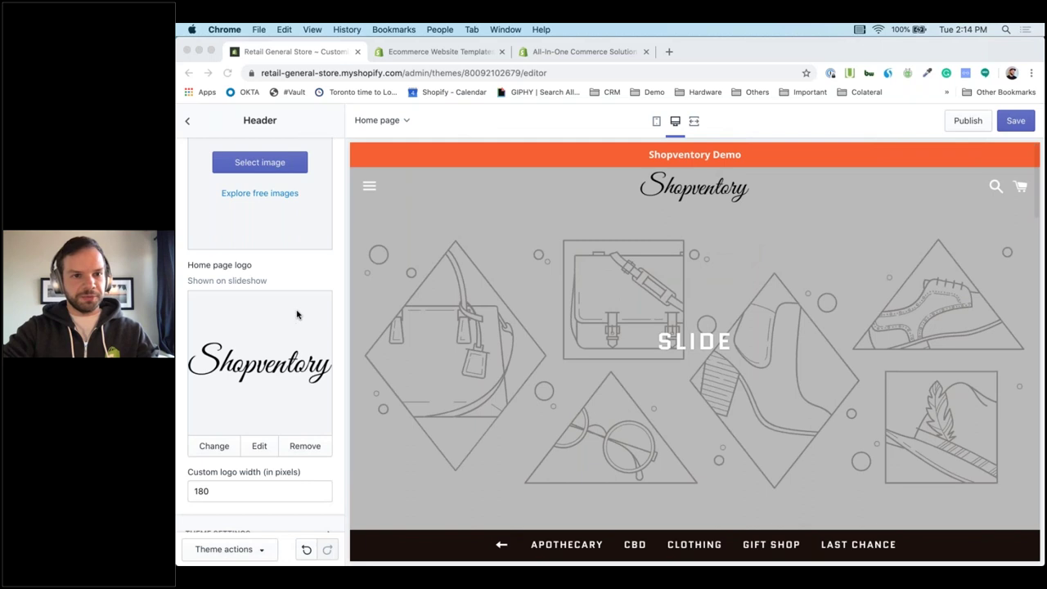
pyautogui.click(187, 123)
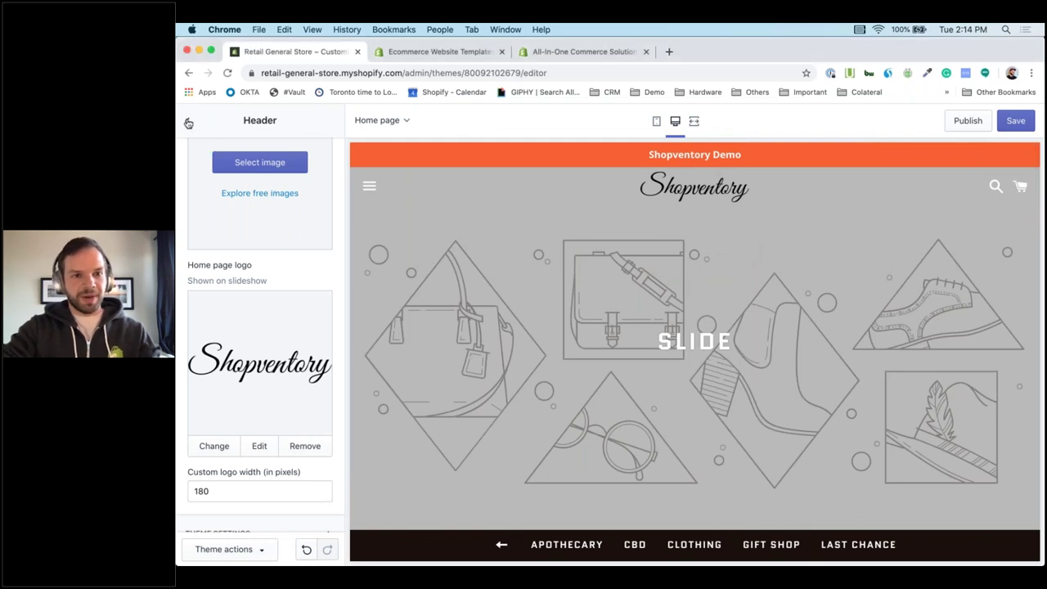
pyautogui.click(187, 120)
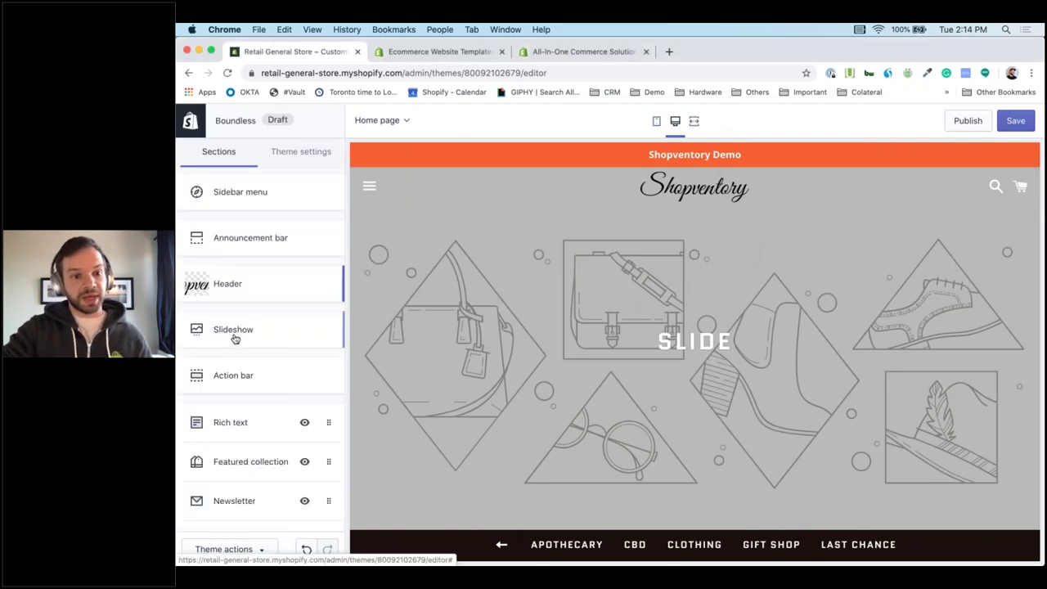
# Drag a downloaded photo onto the slideshow image slide's Image picker.
pyautogui.click(837, 366)
pyautogui.scroll(-1, 233, 447)
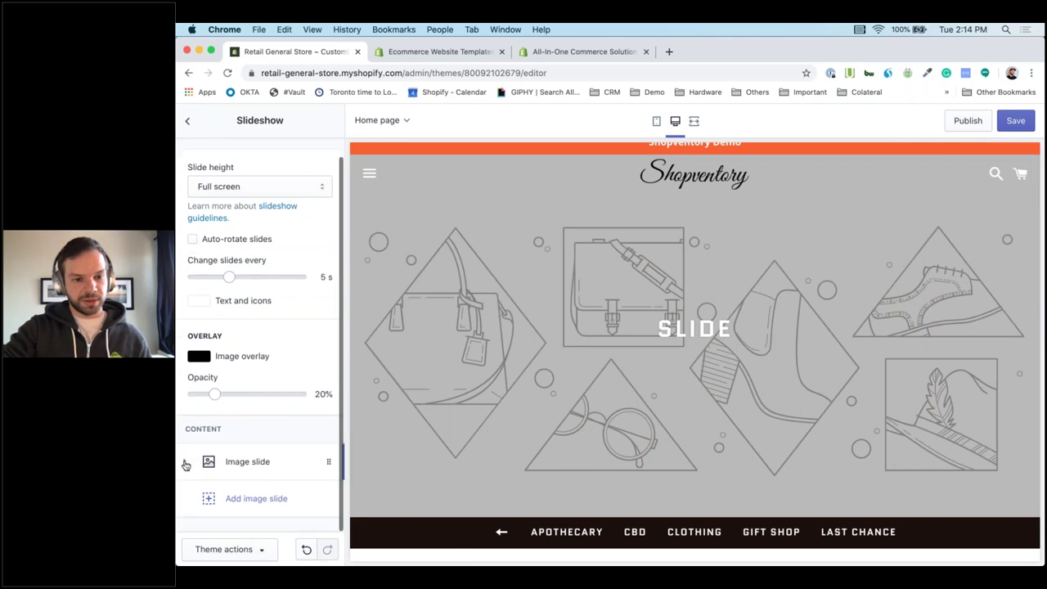
pyautogui.click(186, 463)
pyautogui.scroll(-4, 299, 467)
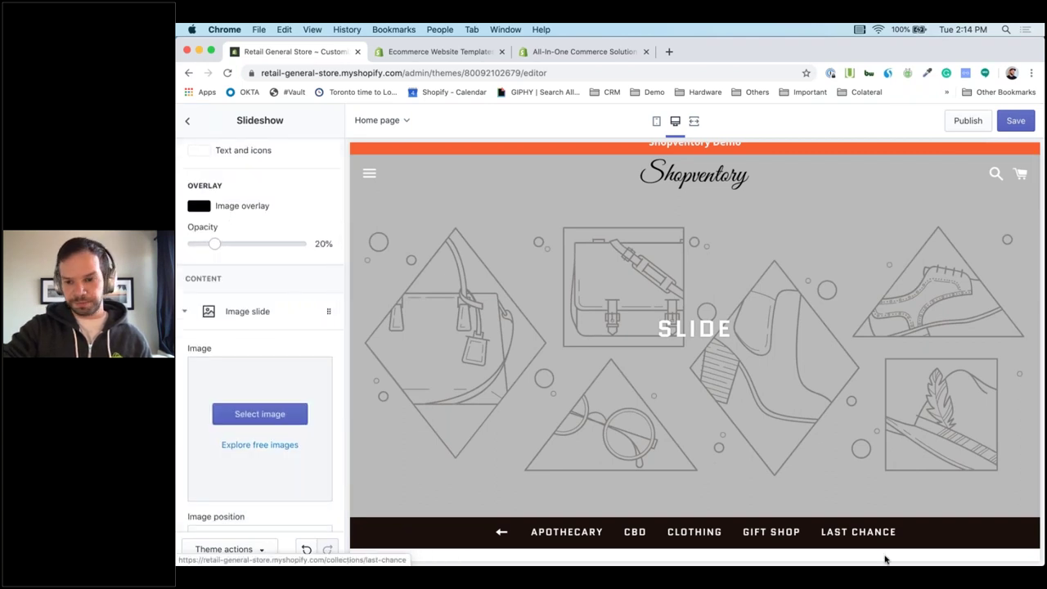
pyautogui.click(980, 554)
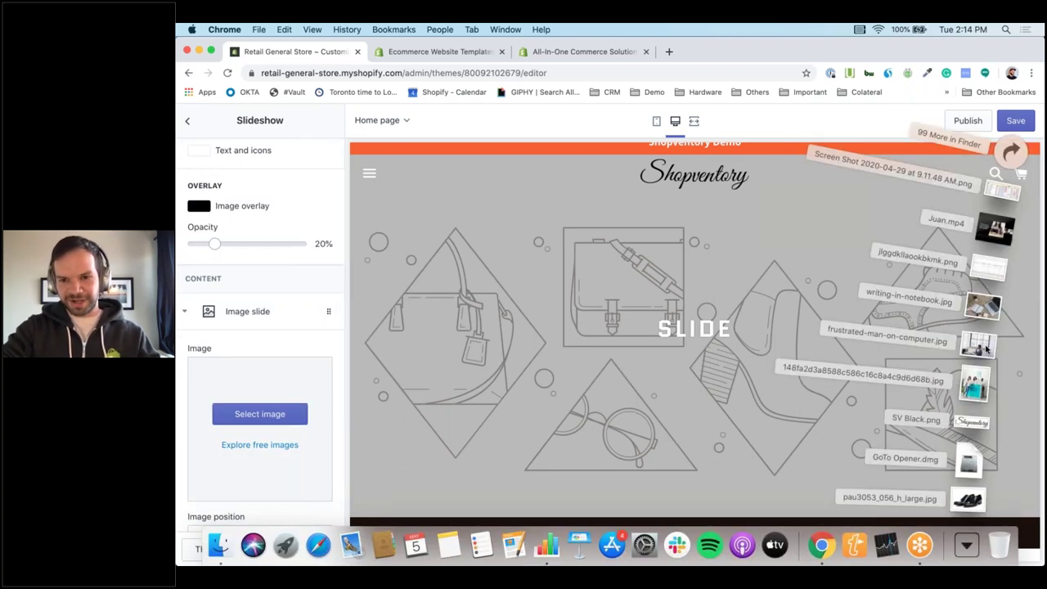
pyautogui.moveTo(986, 350); pyautogui.dragTo(258, 428)
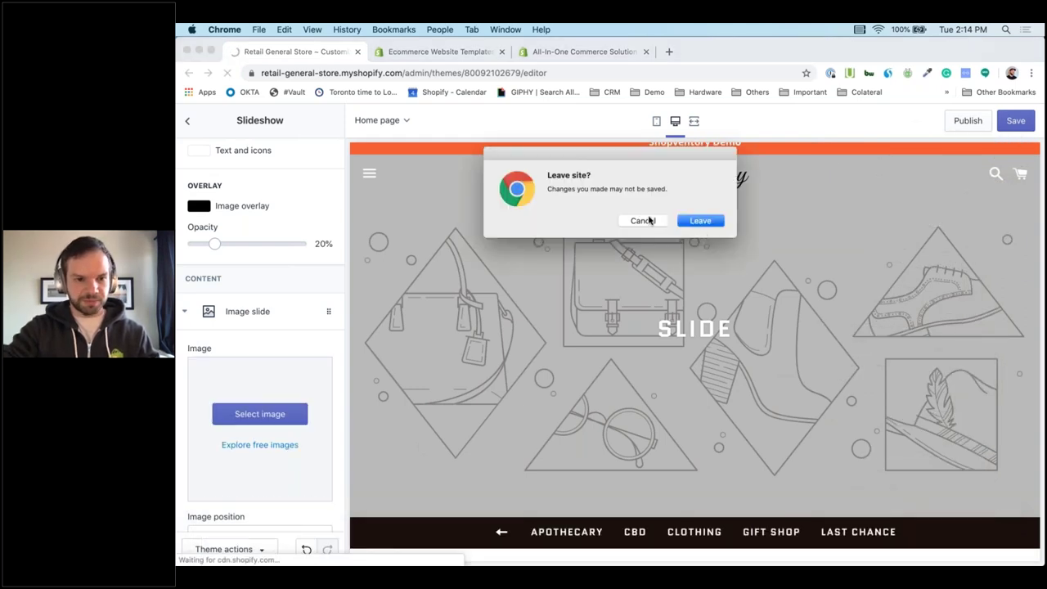
pyautogui.click(644, 220)
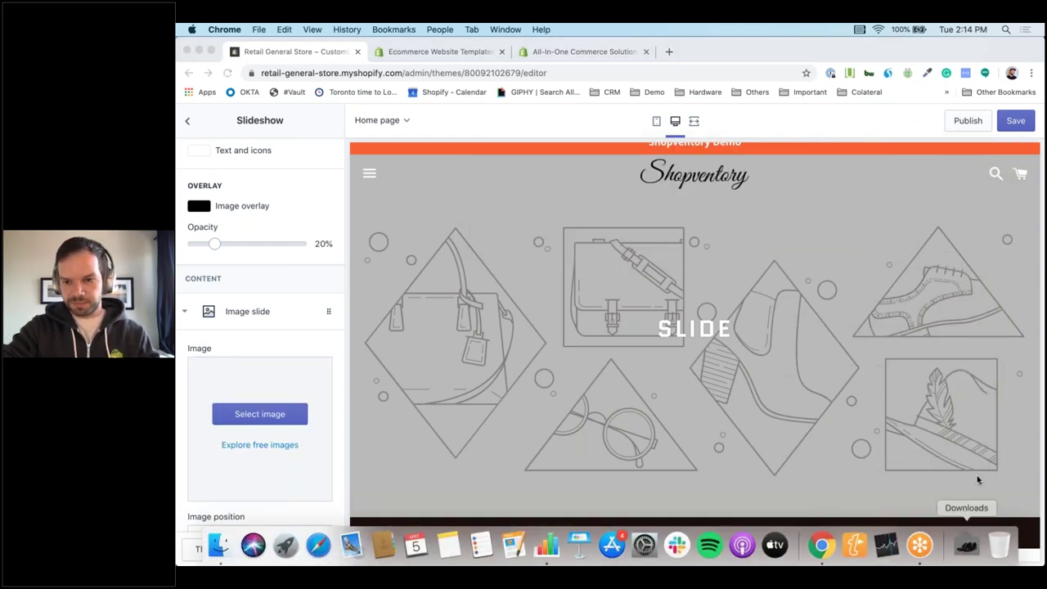
pyautogui.click(966, 546)
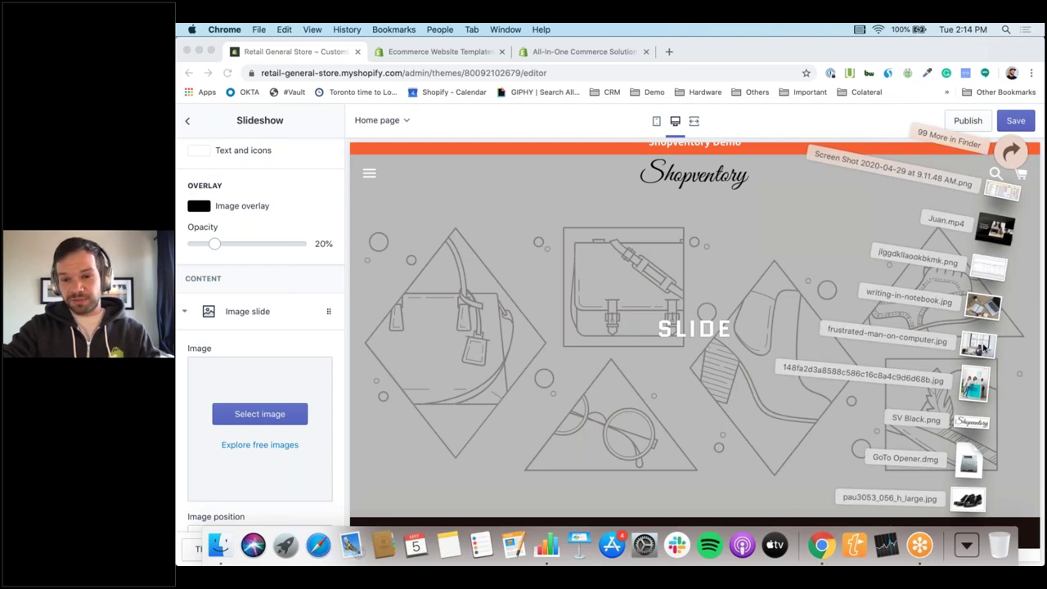
pyautogui.moveTo(984, 348); pyautogui.dragTo(242, 425)
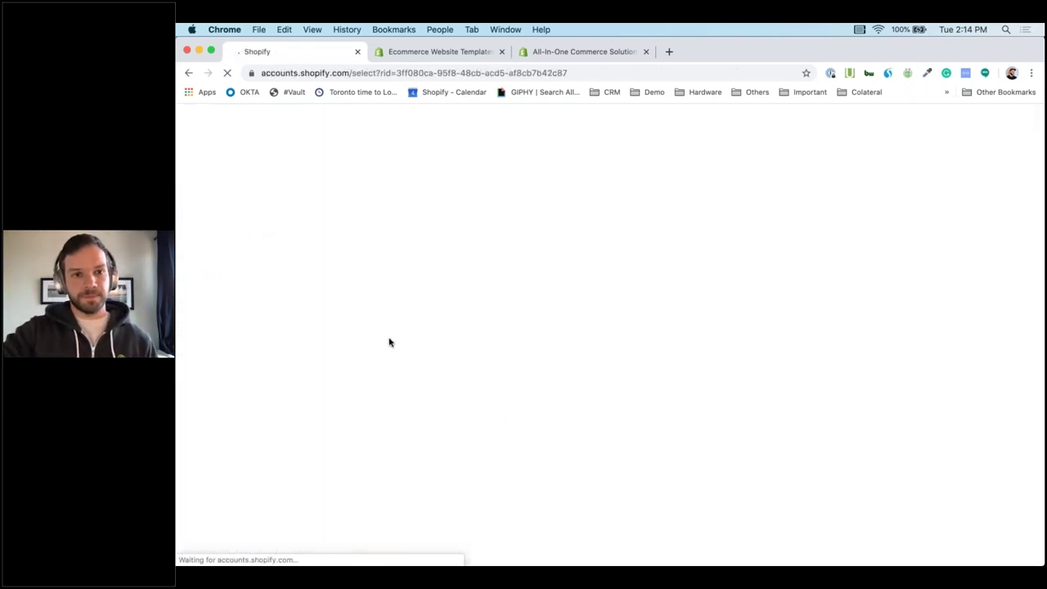
# Navigate to retail-general-store.myshopify.com/admin/staff/ in the address bar.
pyautogui.click(187, 75)
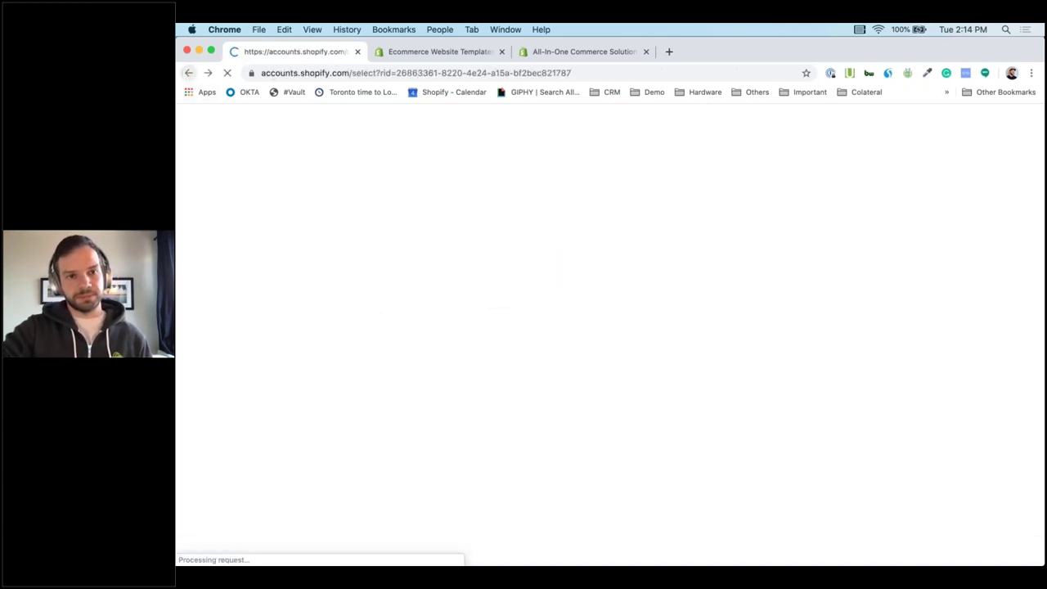
pyautogui.click(382, 72)
pyautogui.write('retail-general-store.myshopify.com')
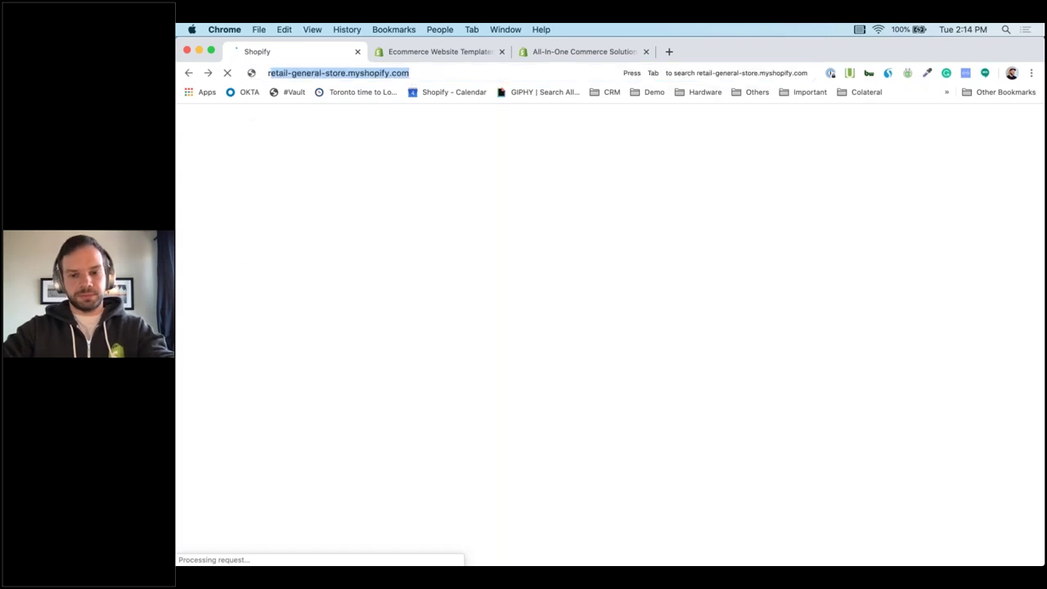
pyautogui.press('Right')
pyautogui.write('/')
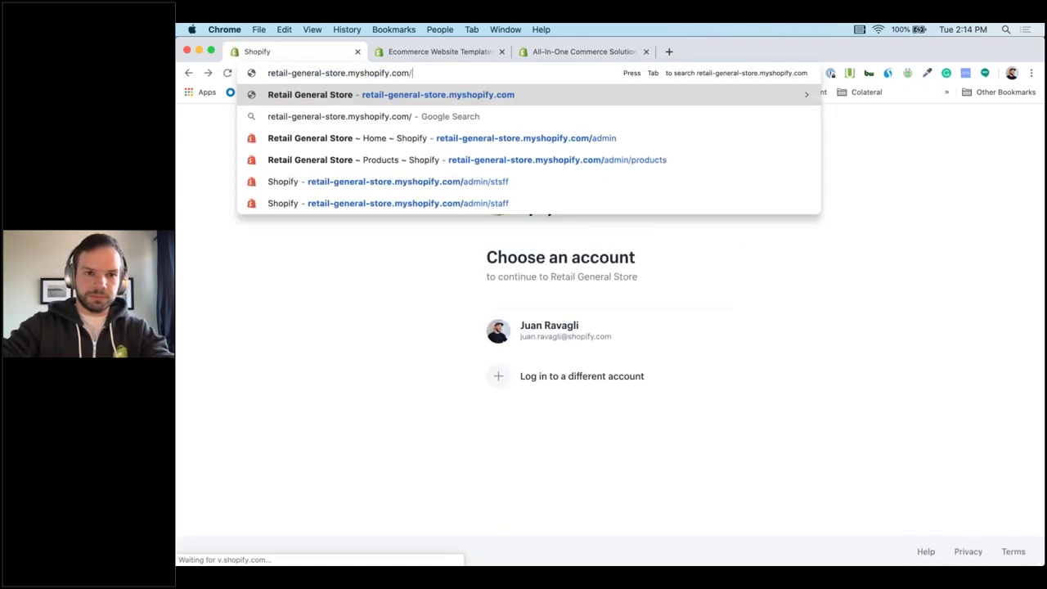
pyautogui.write('admin/staff/')
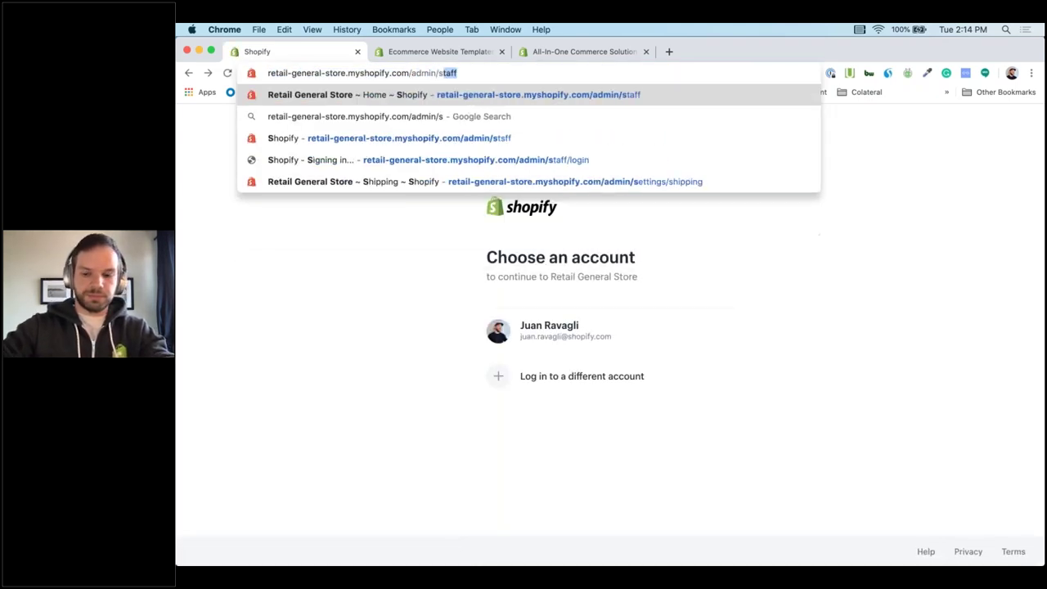
pyautogui.press('Return')
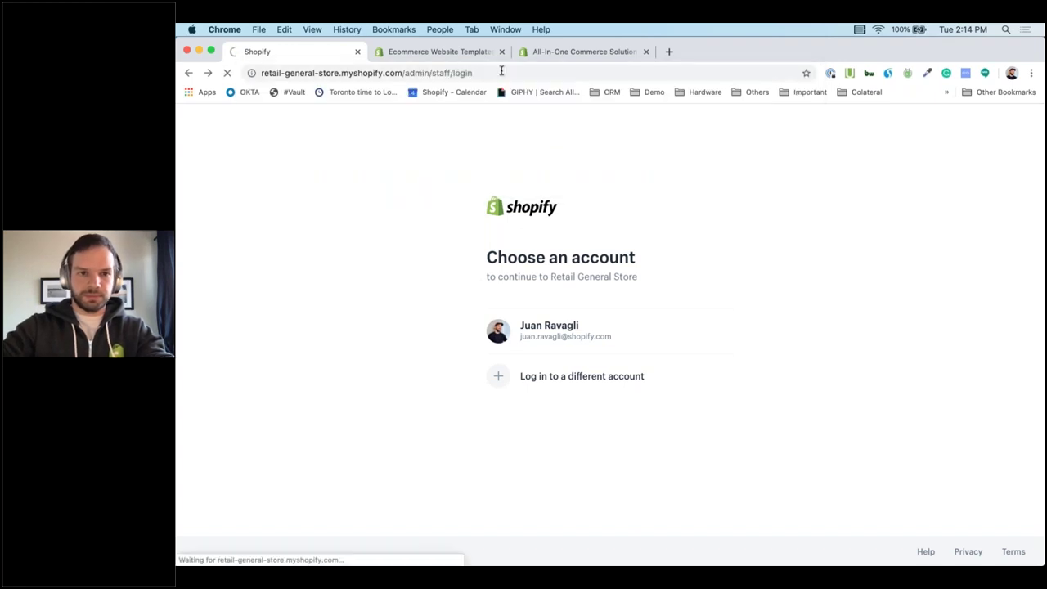
pyautogui.click(502, 72)
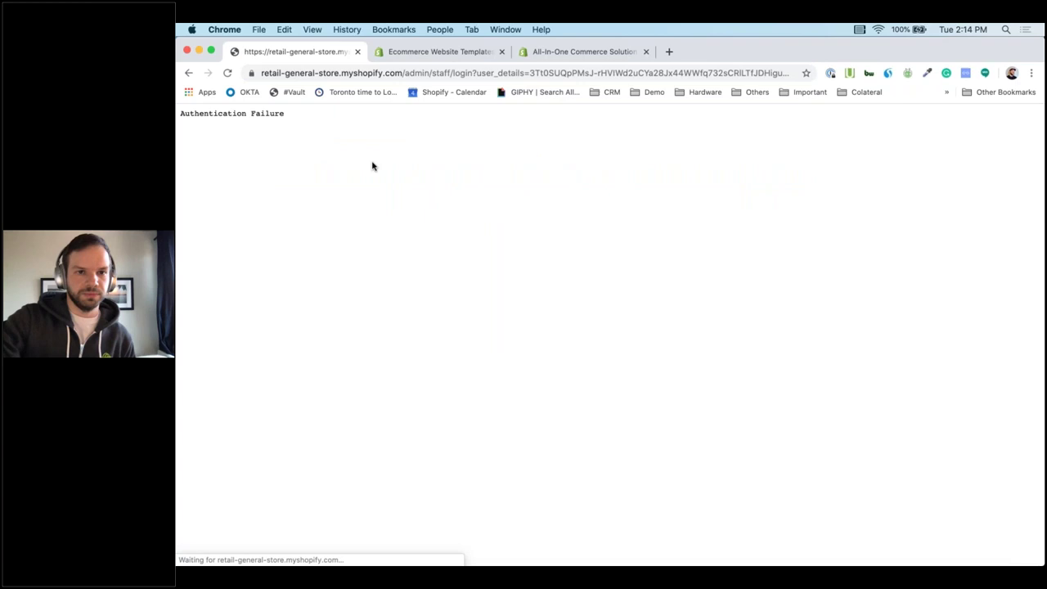
# Reload the store's /admin/staff page and sign in as the store owner.
pyautogui.click(388, 73)
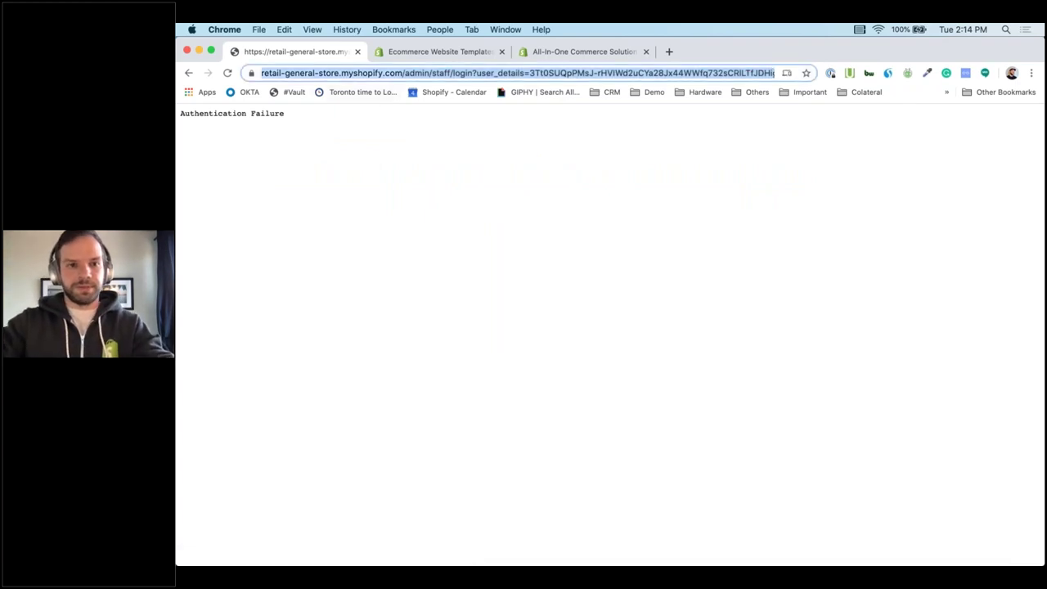
pyautogui.write('r')
pyautogui.press('Right')
pyautogui.write('/admin/staff')
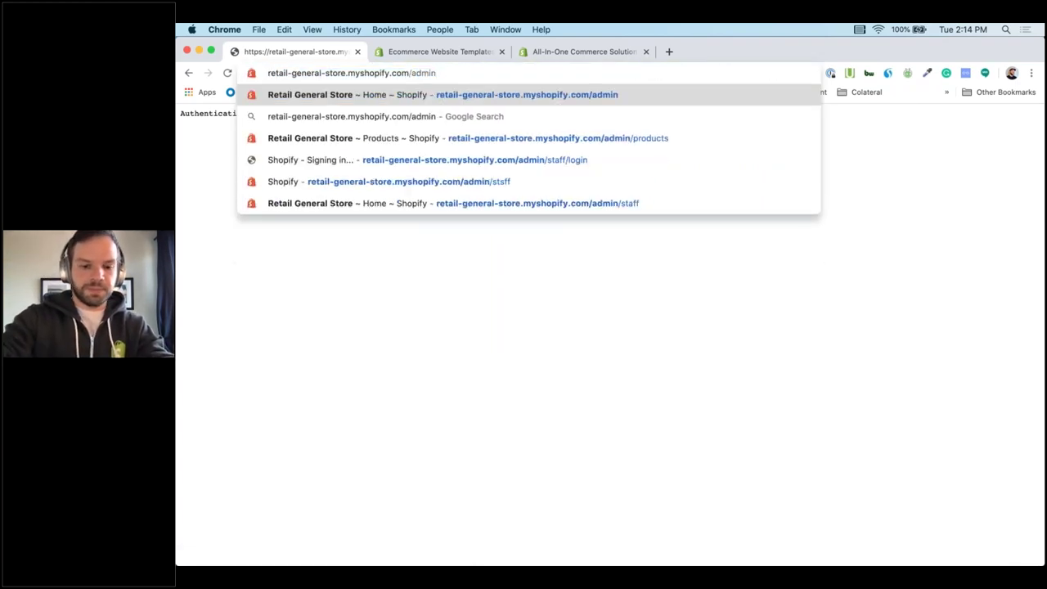
pyautogui.press('Delete')
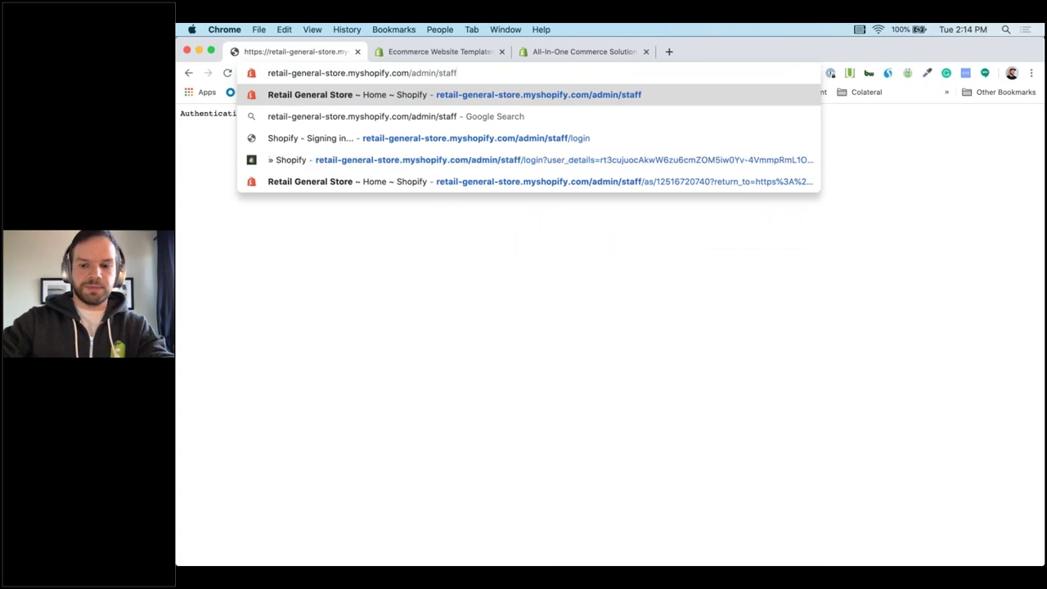
pyautogui.press('Return')
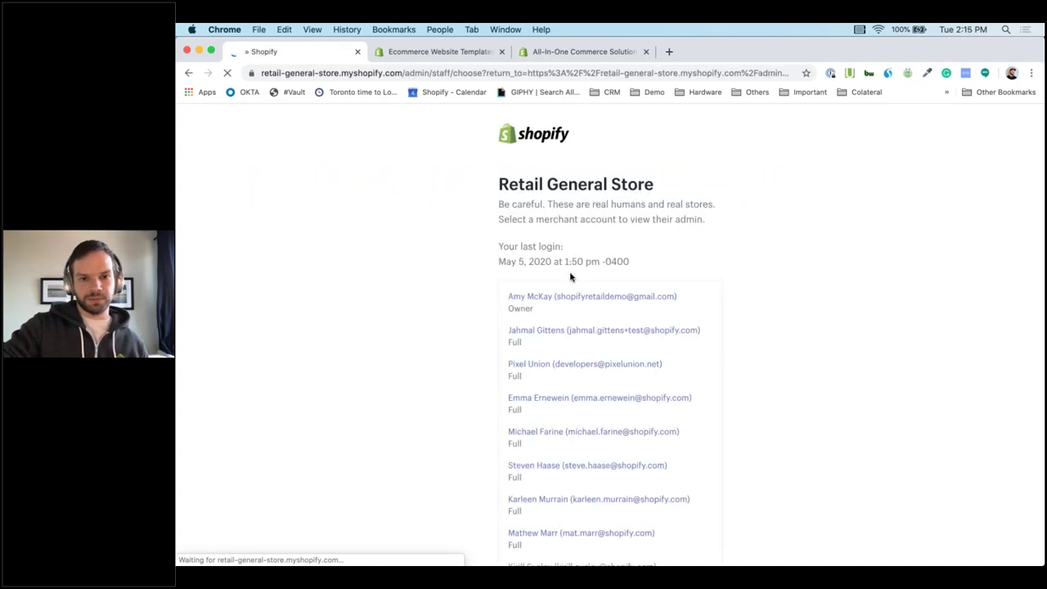
pyautogui.click(609, 302)
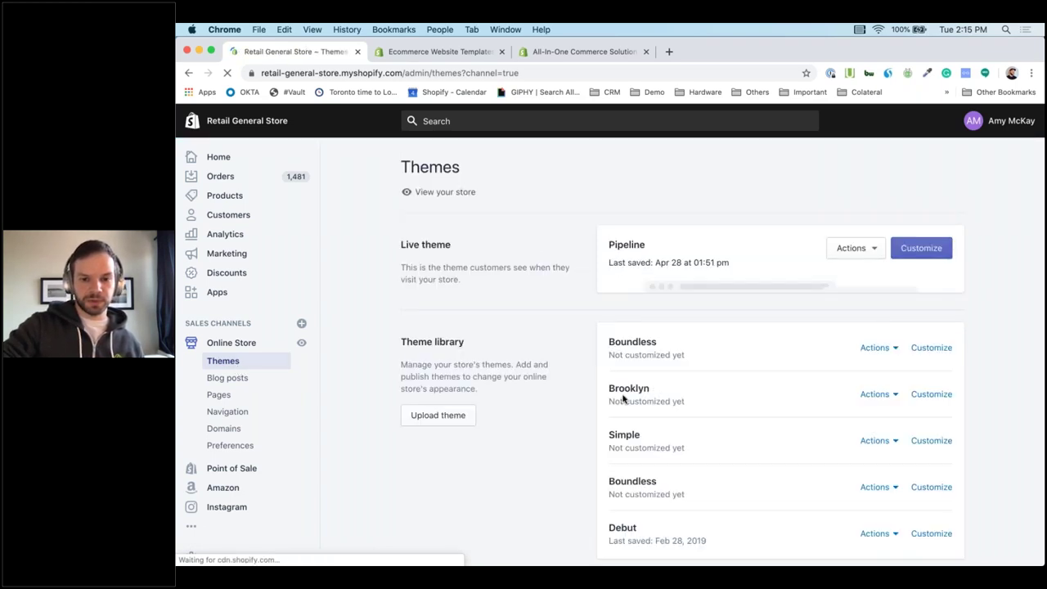
# Open the top Boundless theme copy in the theme editor via its Actions menu.
pyautogui.scroll(-2, 694, 402)
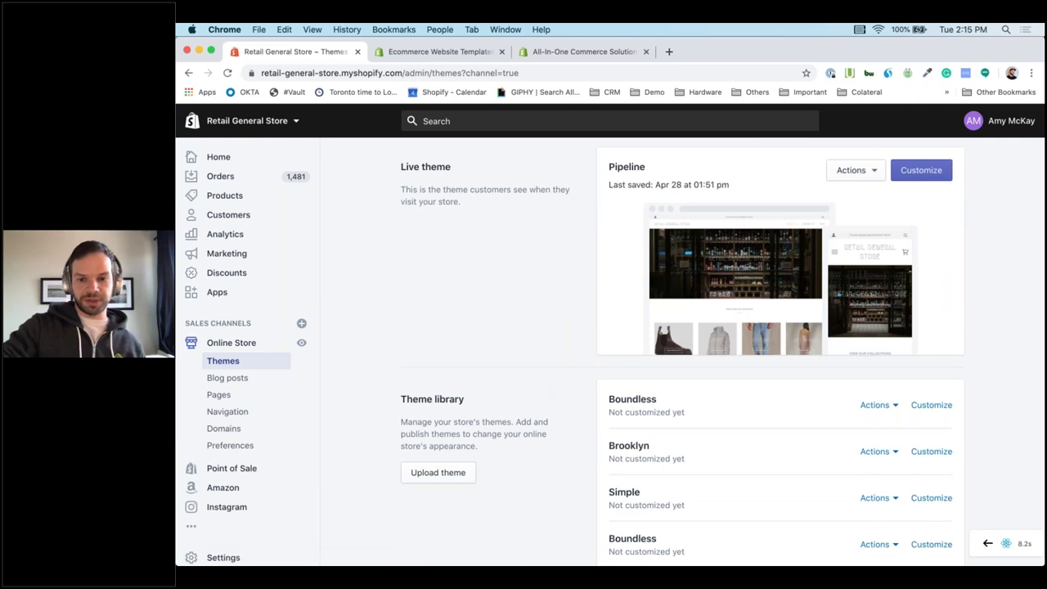
pyautogui.scroll(-1, 819, 368)
pyautogui.click(897, 365)
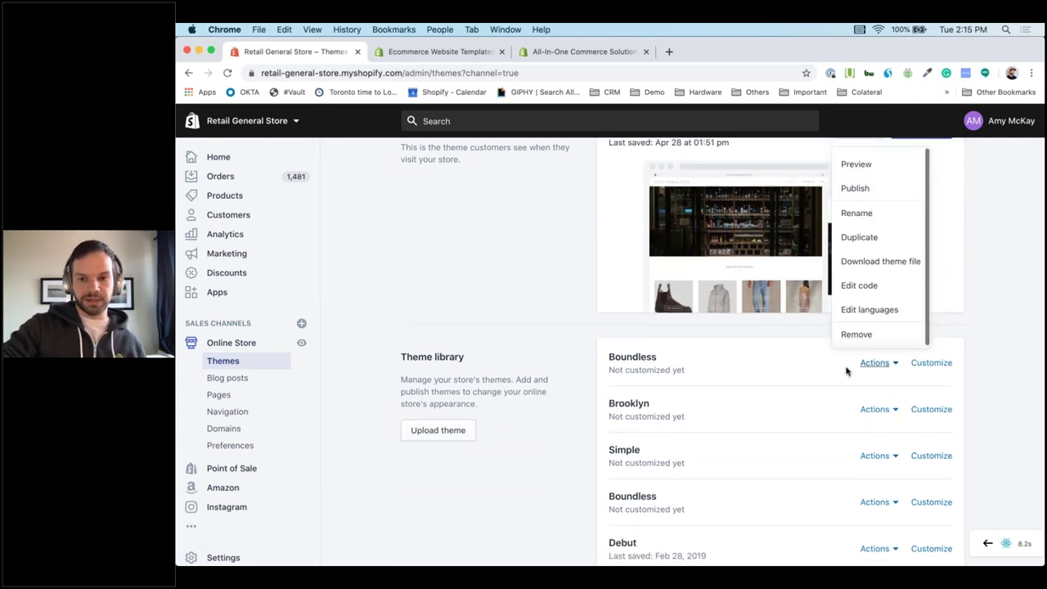
pyautogui.click(959, 369)
pyautogui.click(932, 364)
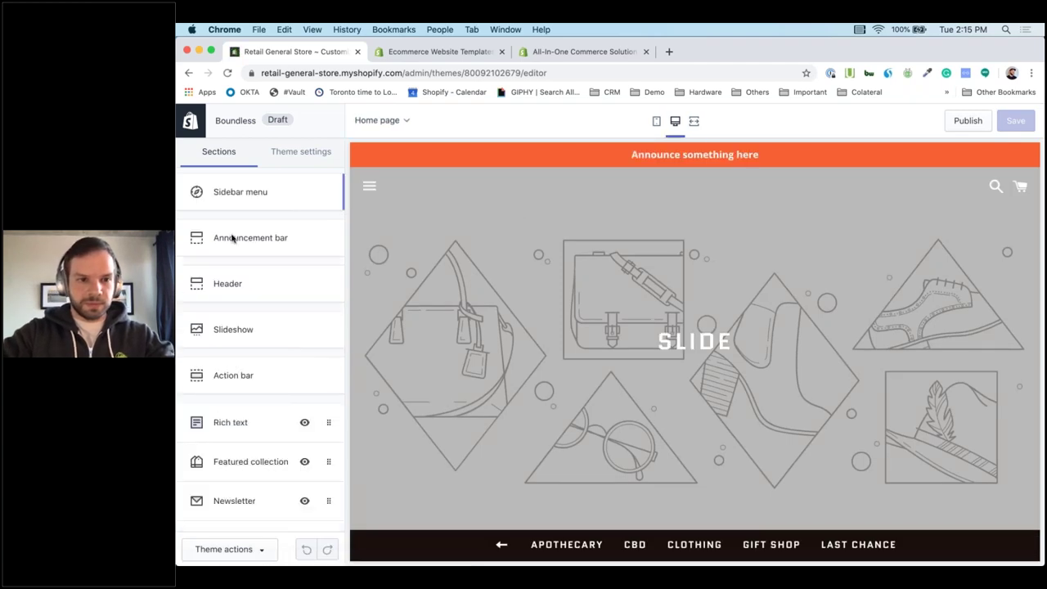
# Replace the announcement bar text with 'Demo Store'.
pyautogui.click(269, 243)
pyautogui.doubleClick(288, 247)
pyautogui.press('super+a')
pyautogui.write('Demo Store')
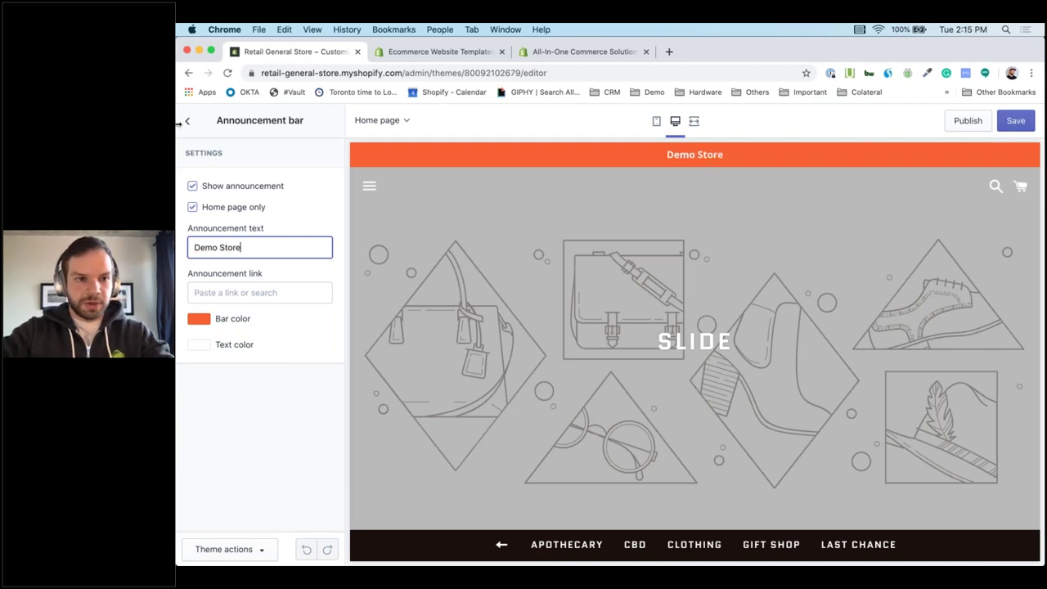
# Set the downloaded Shopventory logo as the header's home page logo.
pyautogui.click(185, 123)
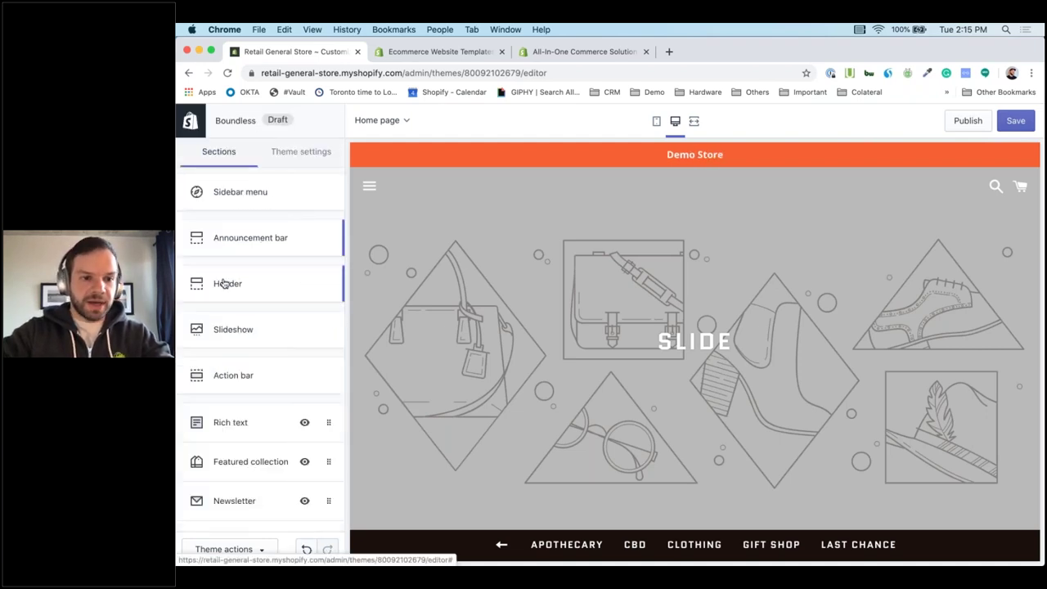
pyautogui.click(225, 283)
pyautogui.moveTo(888, 561)
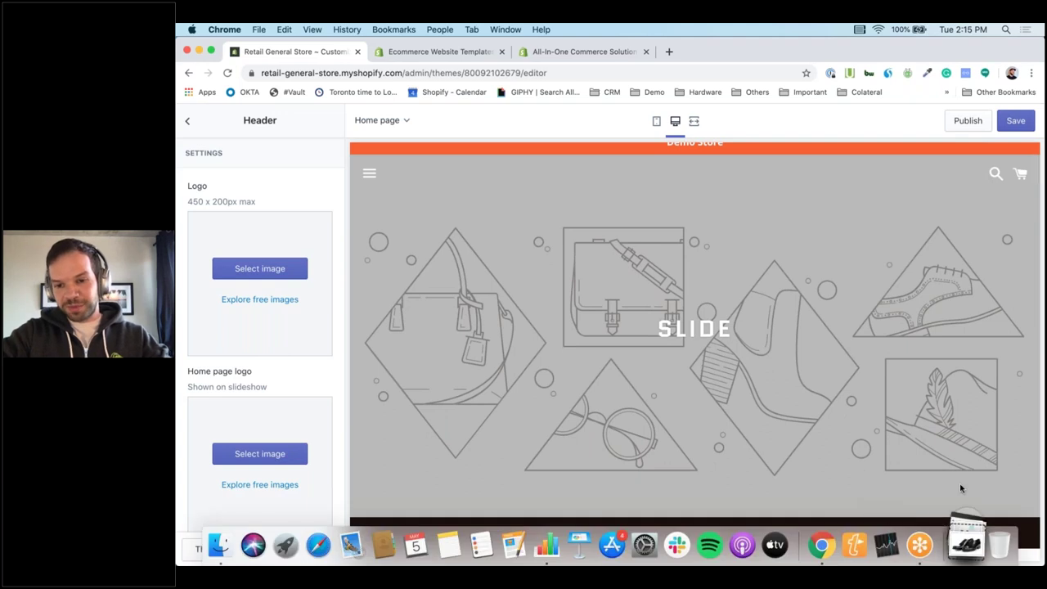
pyautogui.moveTo(972, 422); pyautogui.dragTo(260, 467)
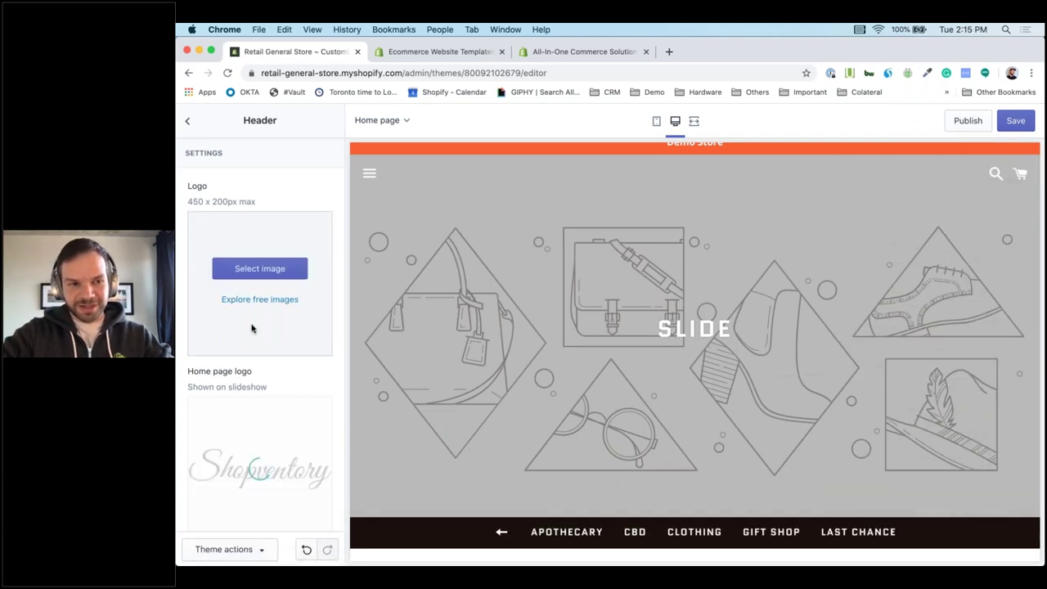
pyautogui.click(189, 123)
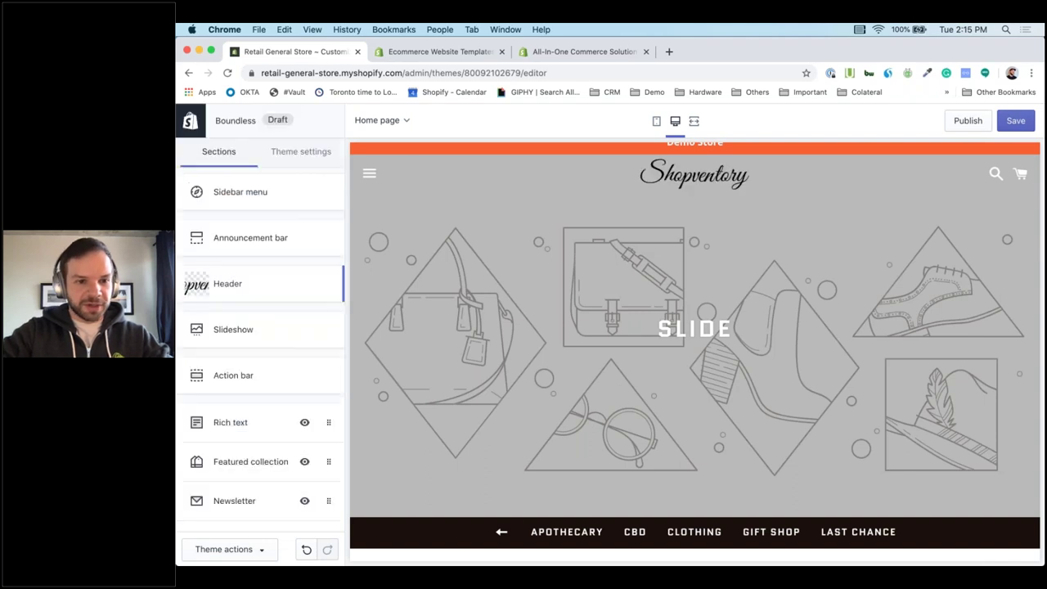
pyautogui.click(238, 330)
# Give the slideshow's image slide the office photo and the heading 'Demo Store'.
pyautogui.click(224, 462)
pyautogui.click(983, 554)
pyautogui.moveTo(897, 350); pyautogui.dragTo(274, 323)
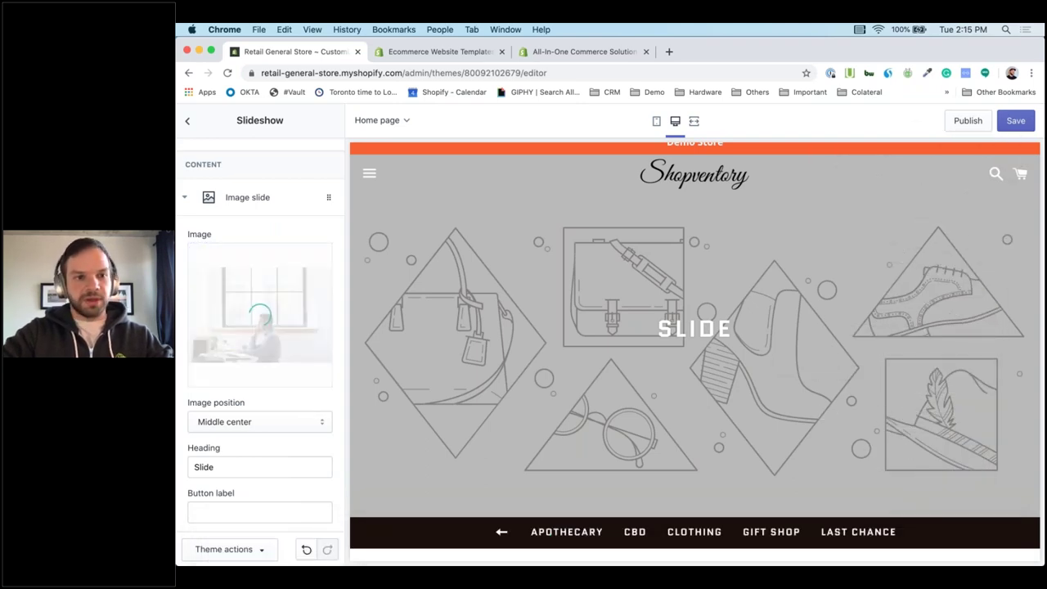
pyautogui.click(194, 467)
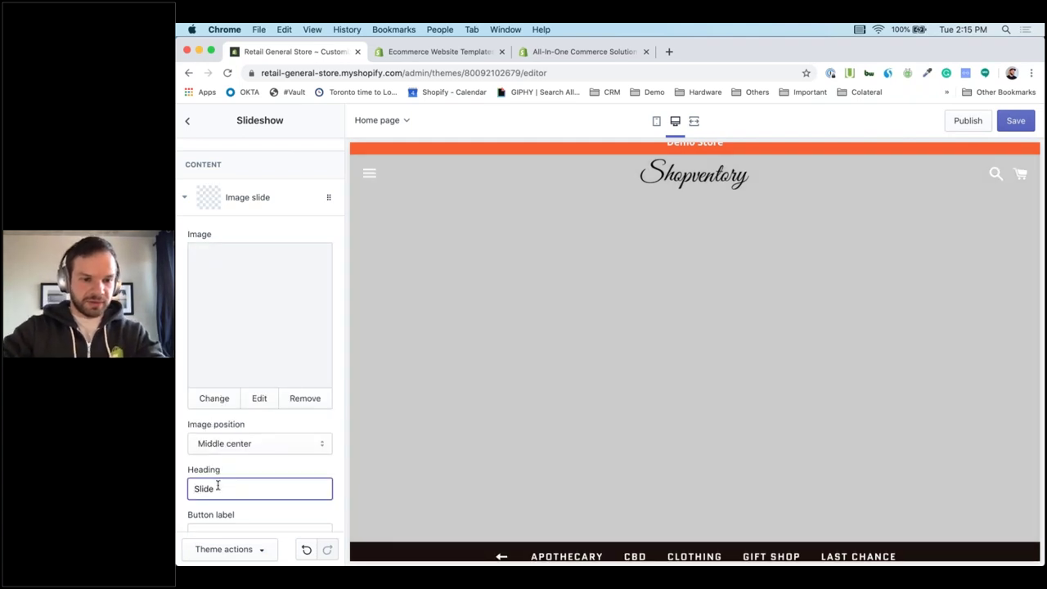
pyautogui.doubleClick(247, 486)
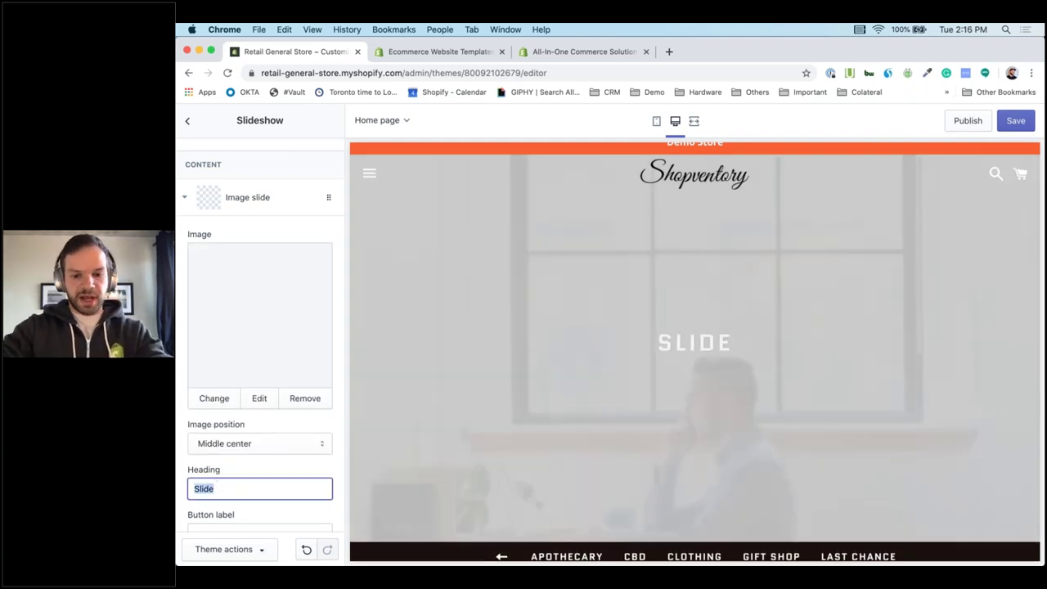
pyautogui.write('Dem')
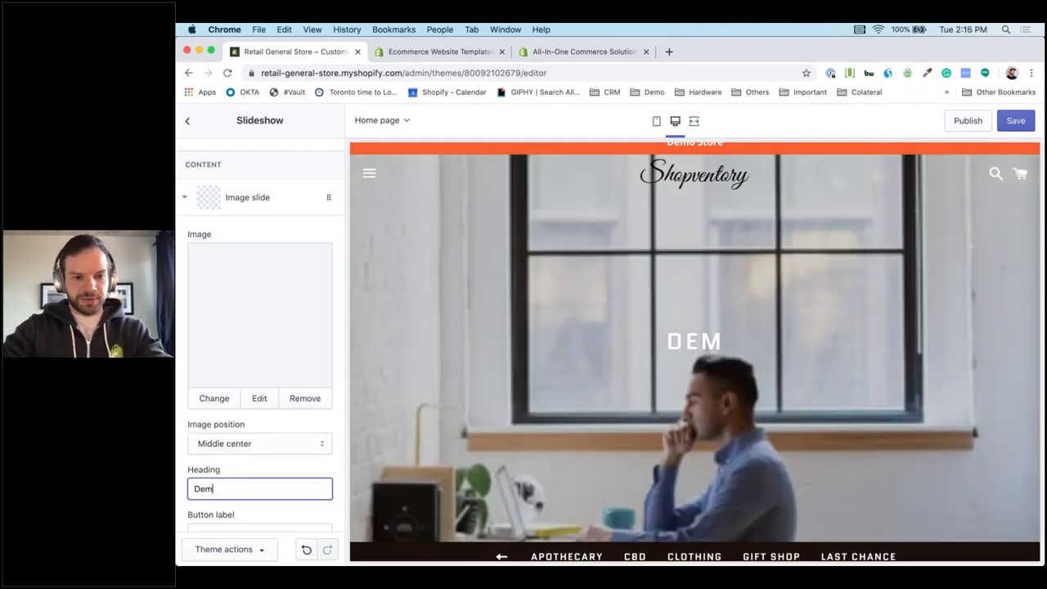
pyautogui.write('o Store')
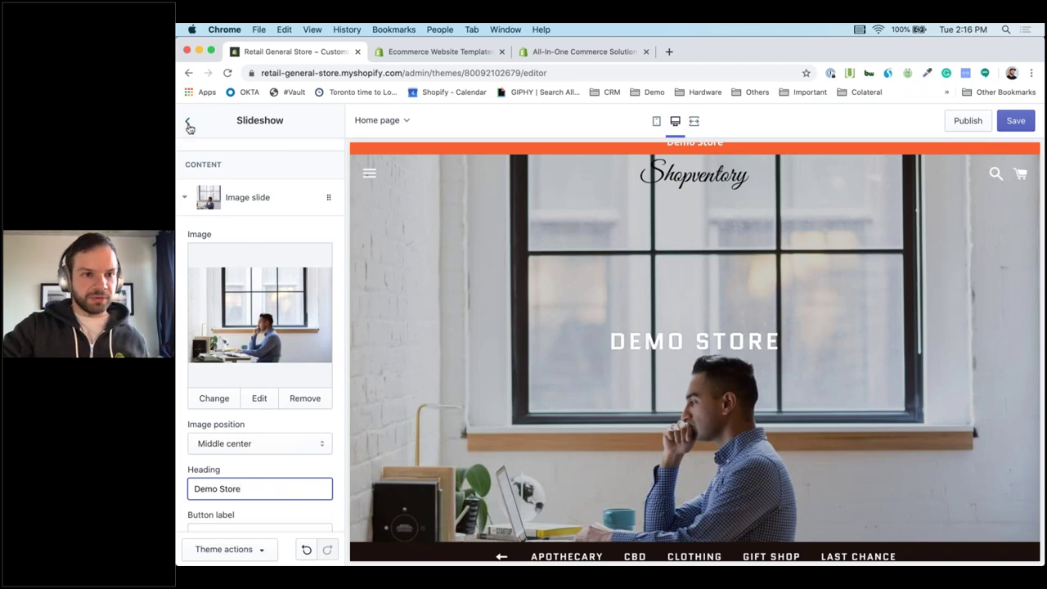
pyautogui.click(189, 124)
pyautogui.scroll(-2, 260, 327)
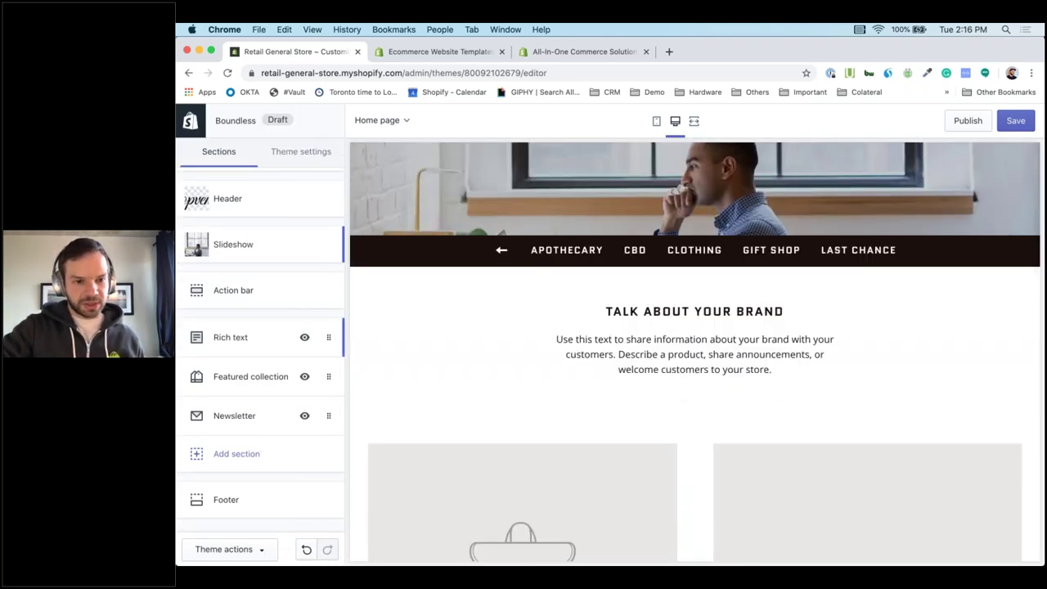
# Set the rich text heading to 'Demo Store' and its body to 'We made this really quicky!'.
pyautogui.click(245, 337)
pyautogui.tripleClick(287, 226)
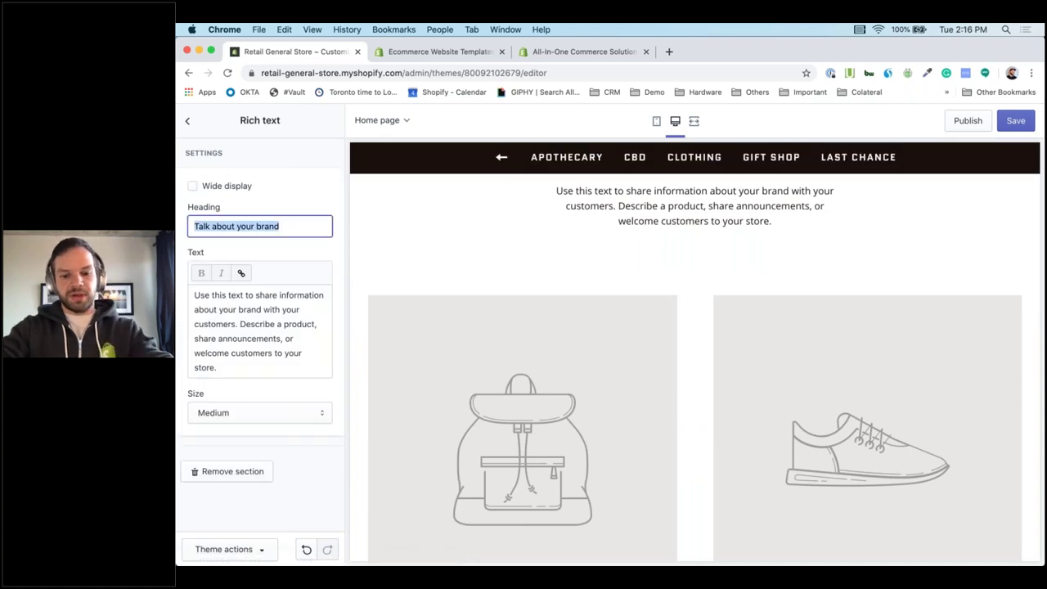
pyautogui.write('Demo Sto')
pyautogui.write('re')
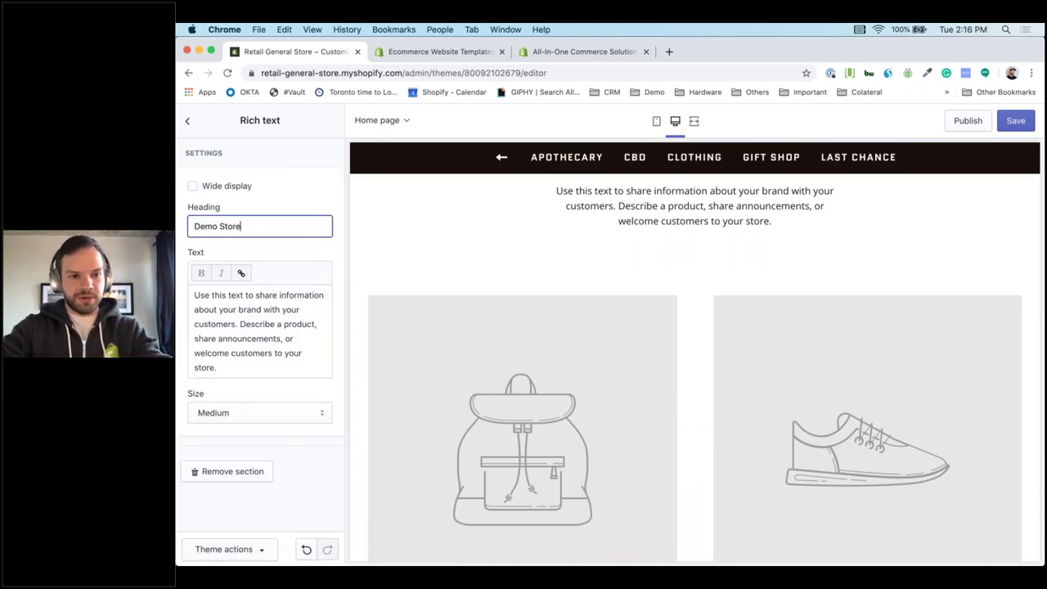
pyautogui.press('Tab')
pyautogui.press('super+a')
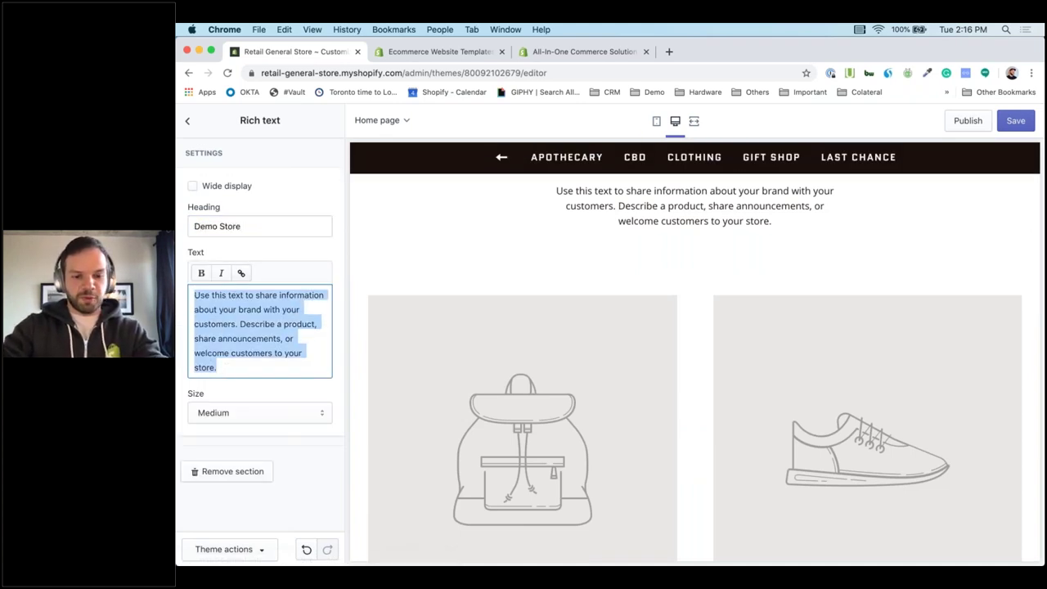
pyautogui.write('We made this re')
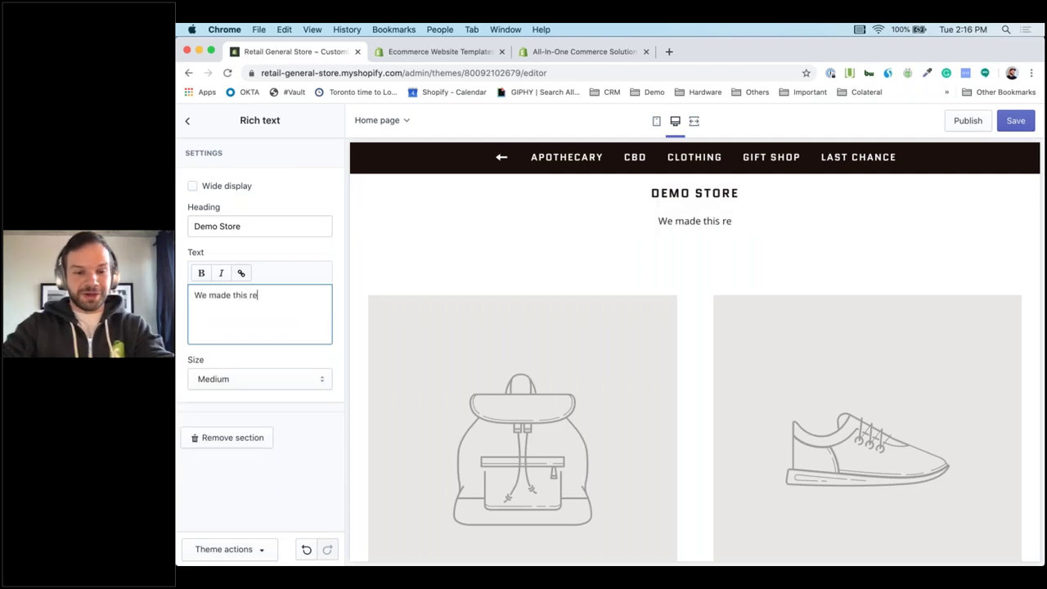
pyautogui.write('ally quicky!')
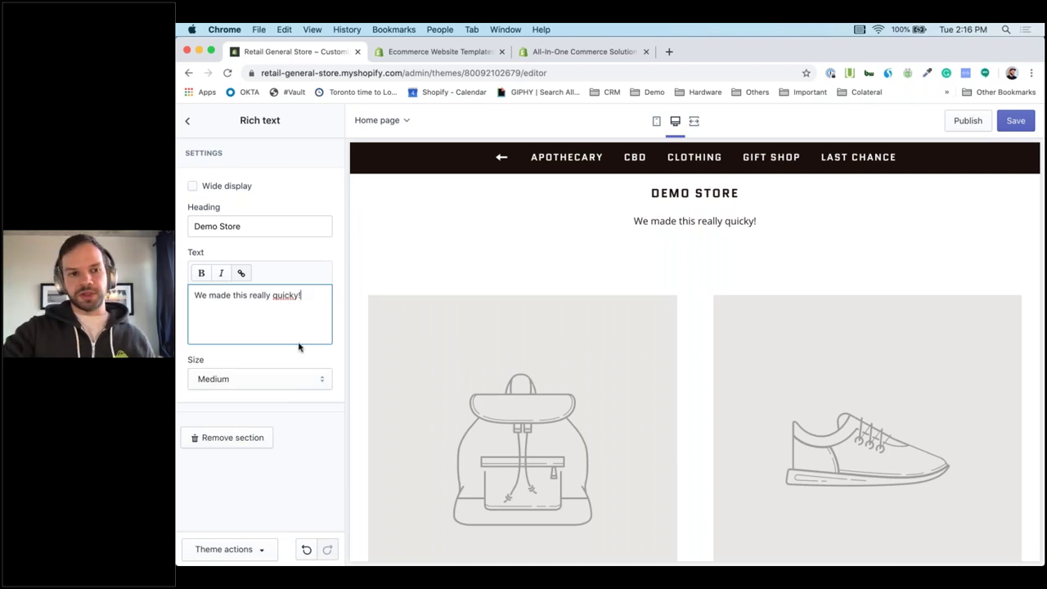
pyautogui.click(187, 124)
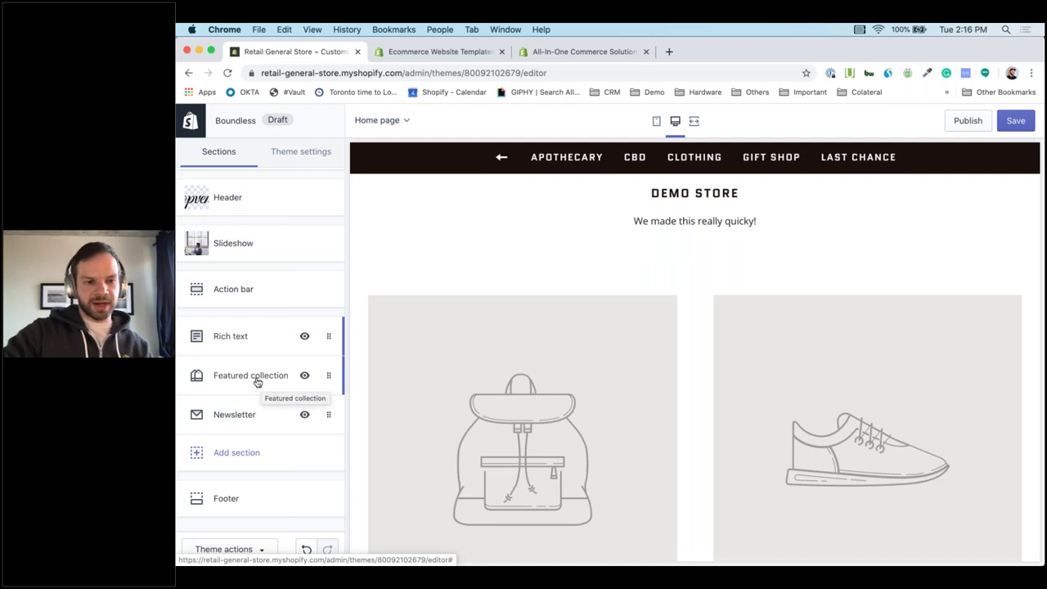
# Set the home page's Featured collection section to show the Clothing collection.
pyautogui.click(257, 381)
pyautogui.click(262, 242)
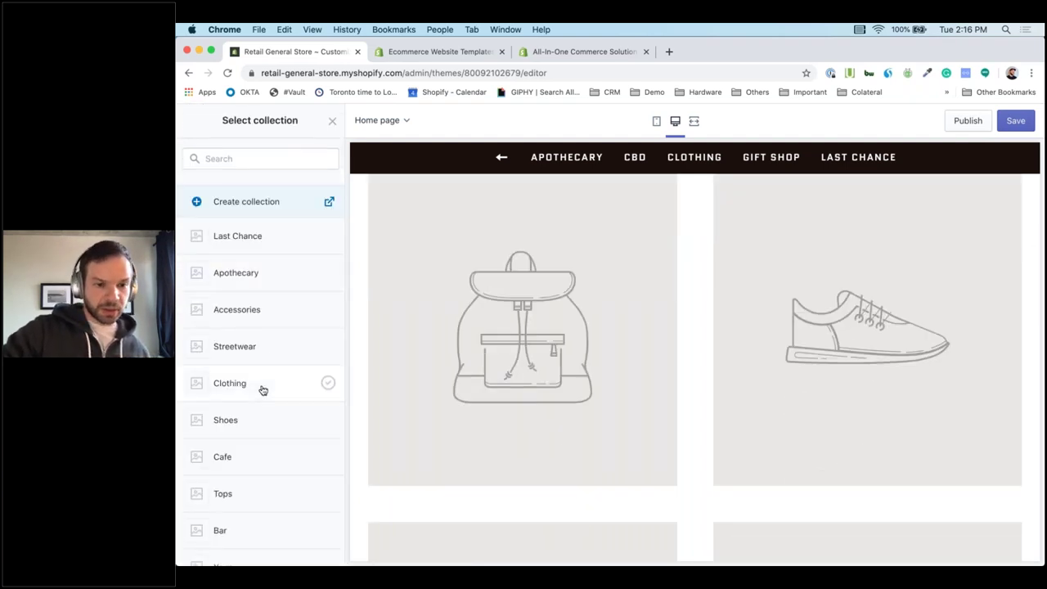
pyautogui.click(314, 389)
pyautogui.click(316, 549)
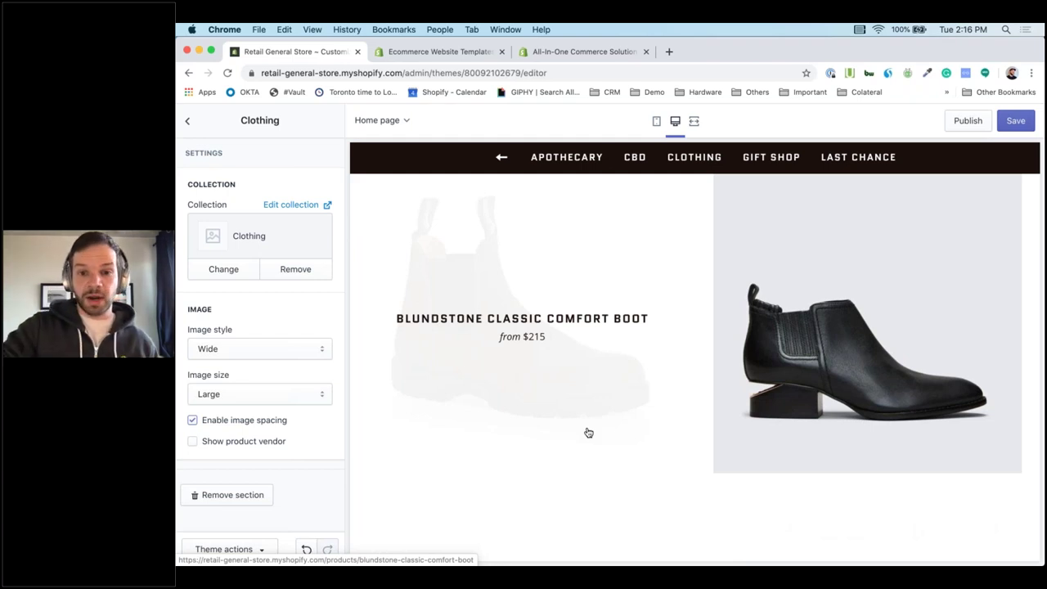
pyautogui.scroll(3, 588, 432)
pyautogui.scroll(-6, 588, 433)
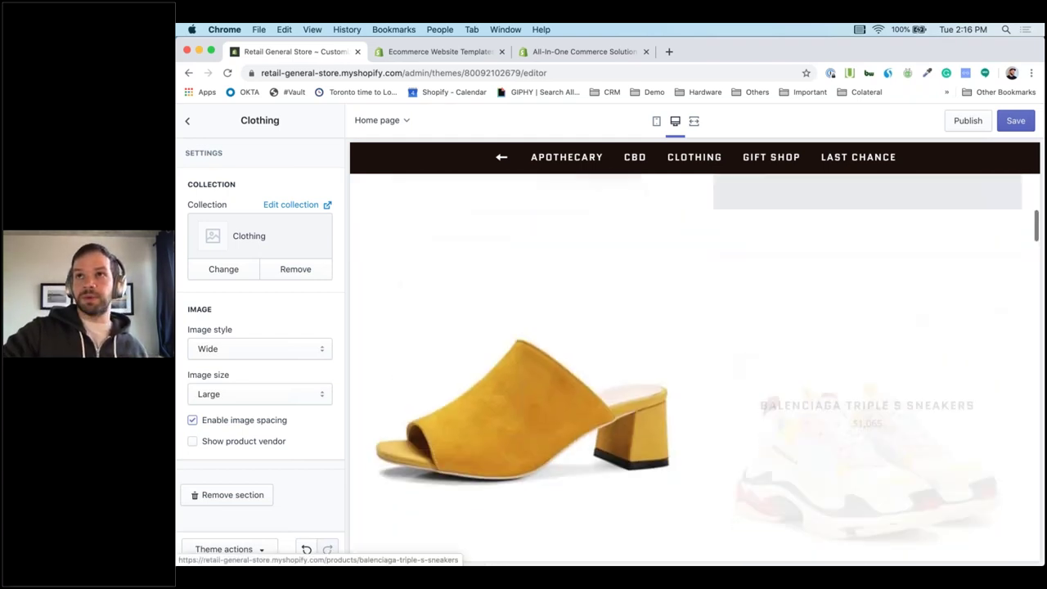
pyautogui.scroll(5, 698, 368)
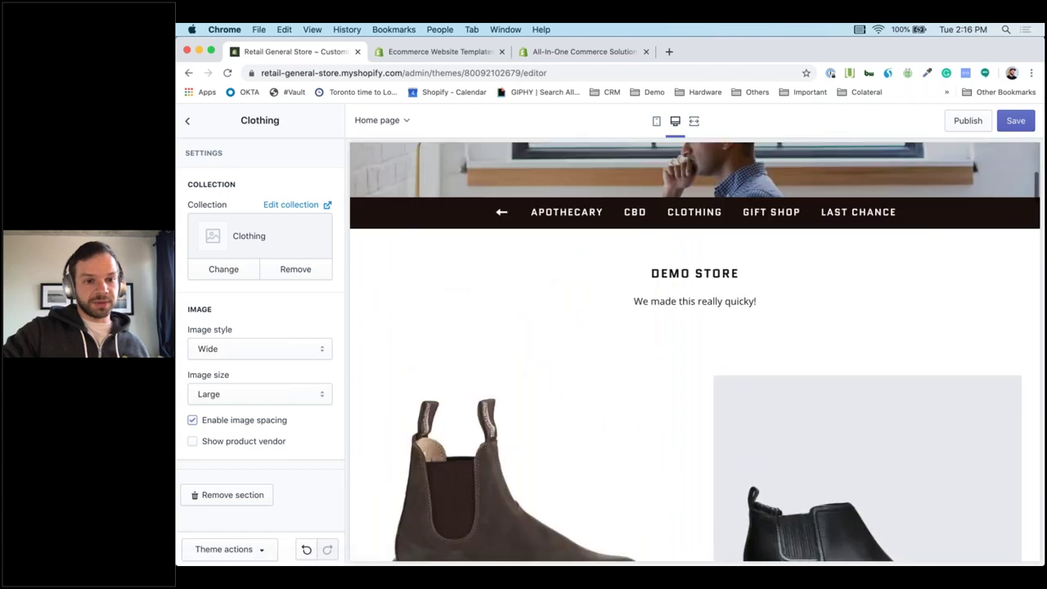
pyautogui.click(187, 120)
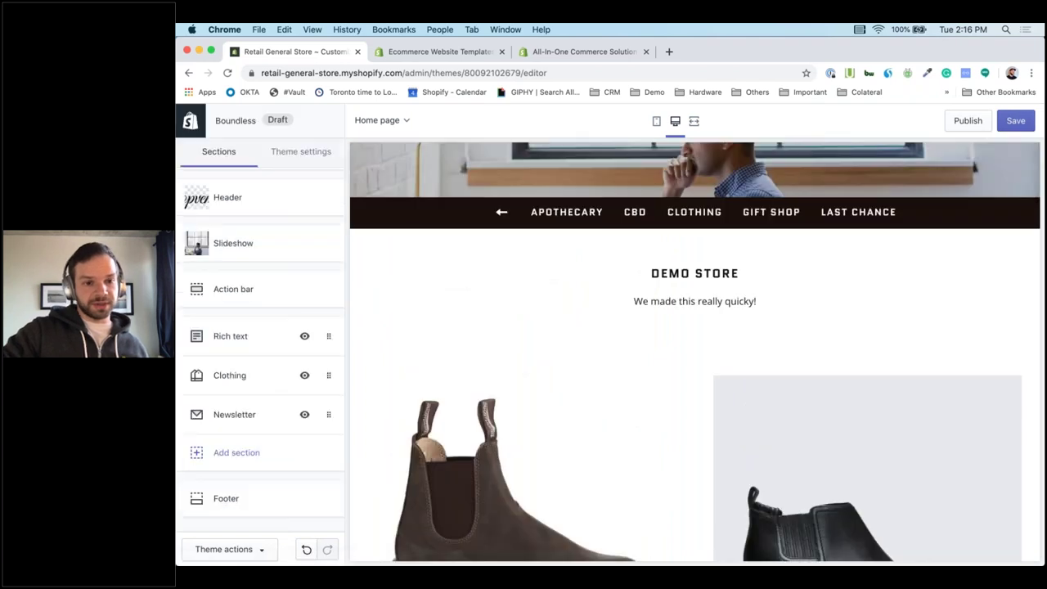
# Add a Featured product section to the home page showing Anchor Bracelet - Demo.
pyautogui.click(239, 460)
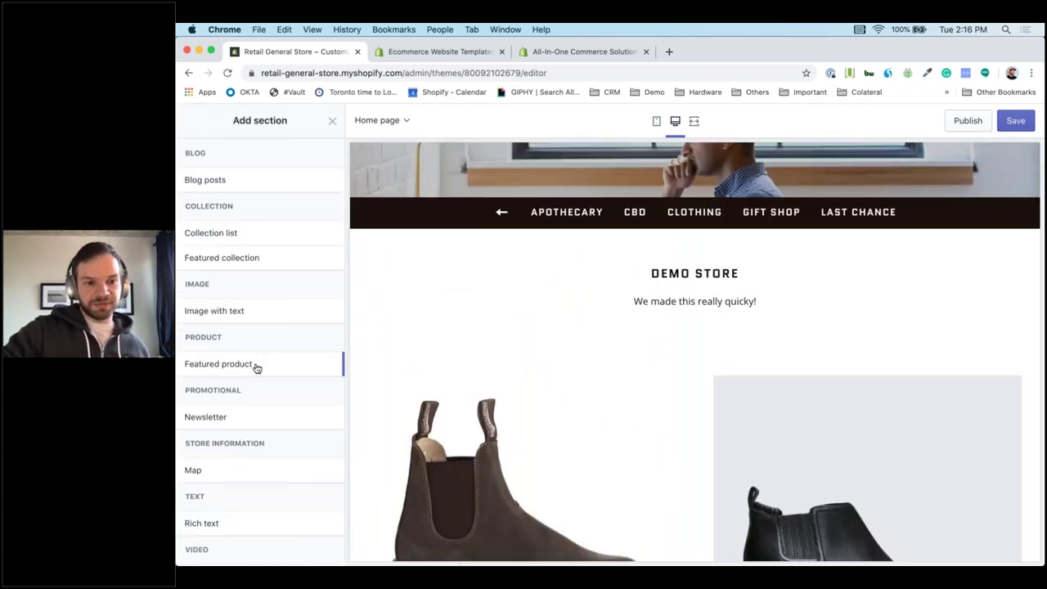
pyautogui.moveTo(323, 368)
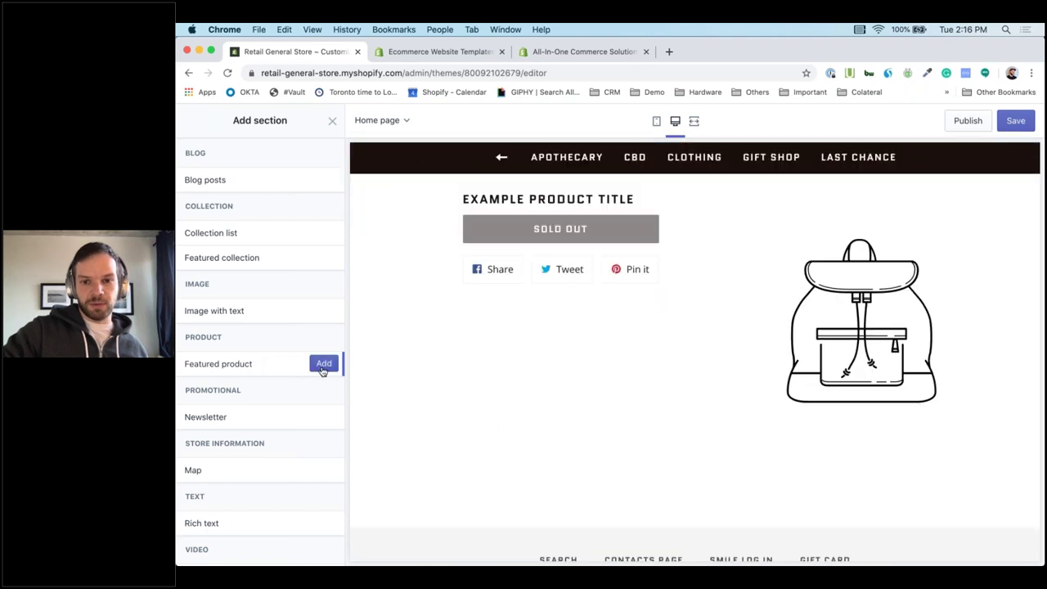
pyautogui.click(324, 364)
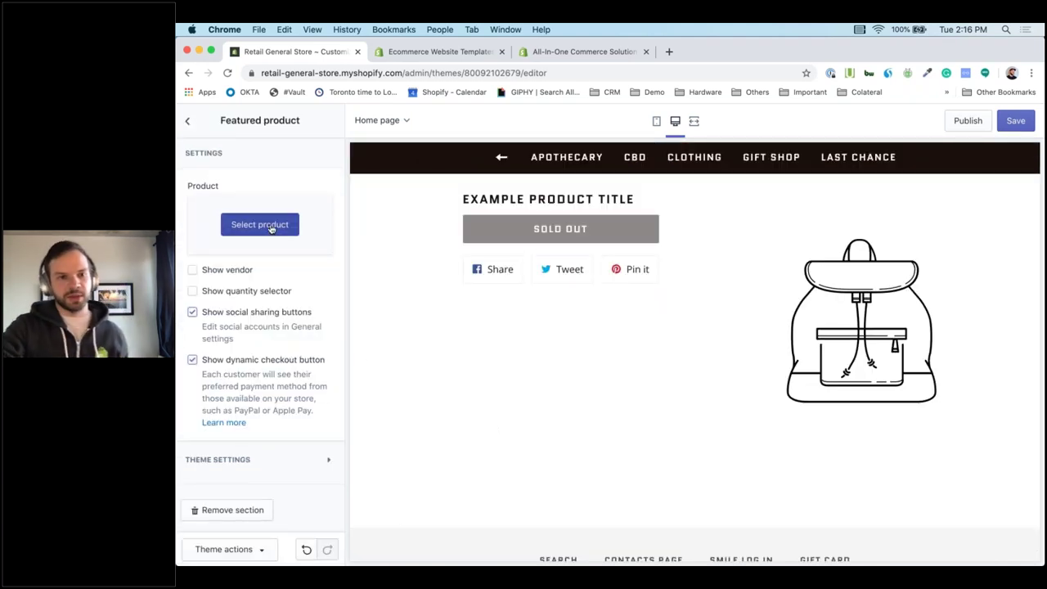
pyautogui.click(268, 225)
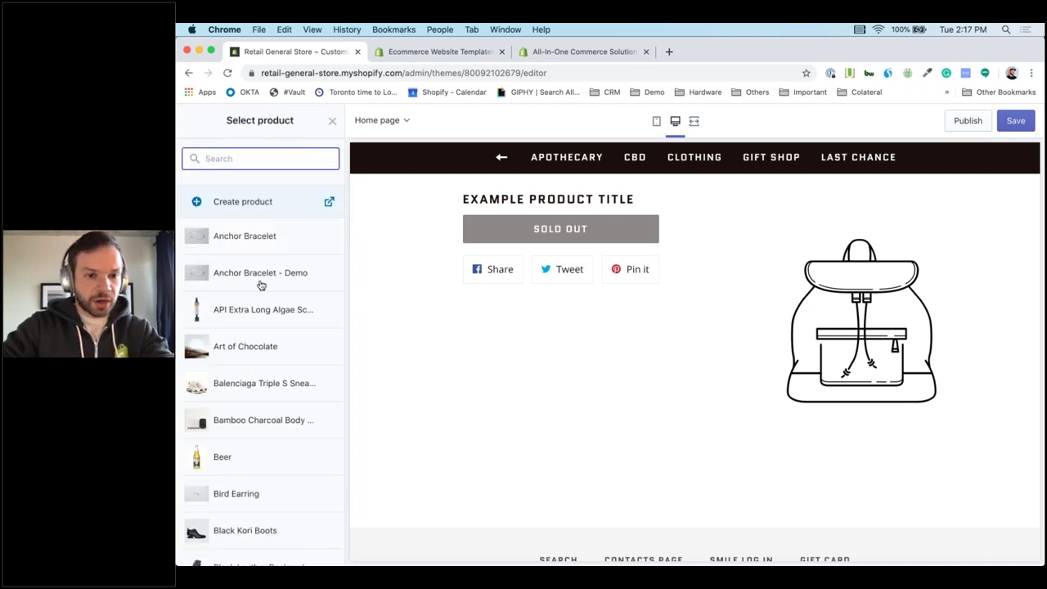
pyautogui.click(293, 280)
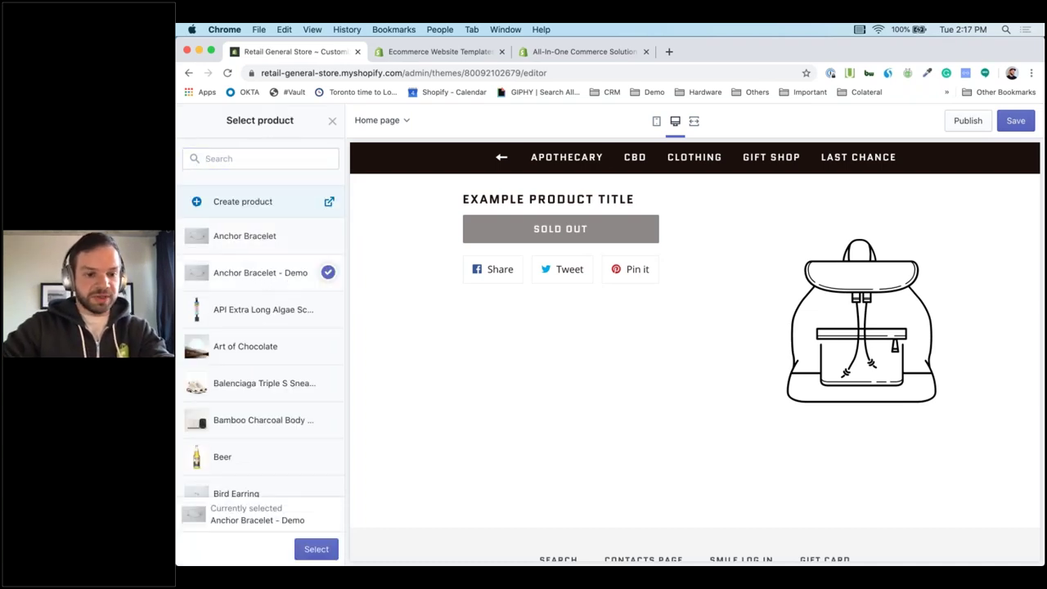
pyautogui.click(317, 549)
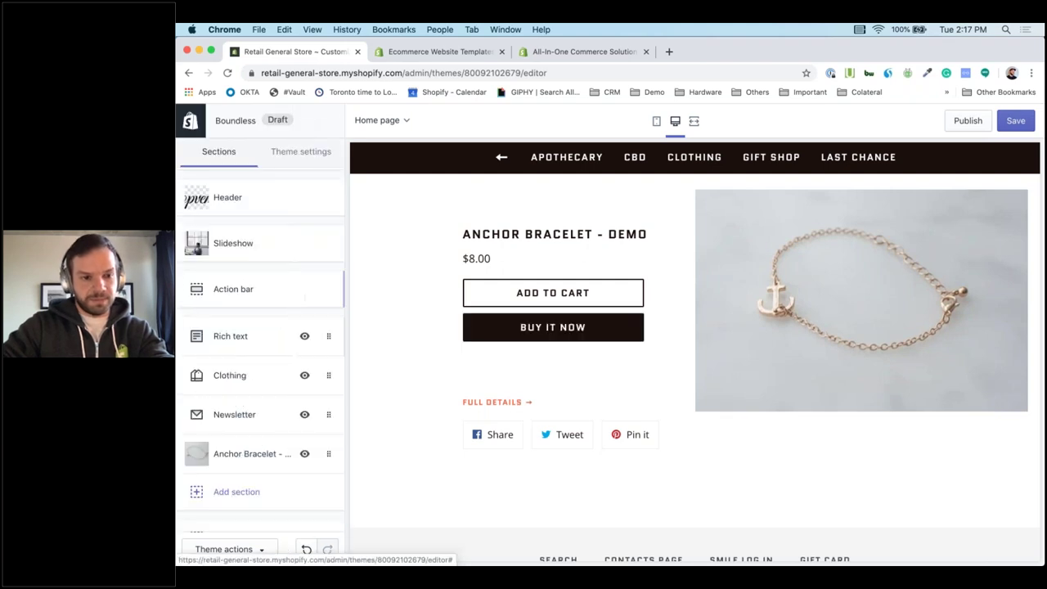
# Move the Anchor Bracelet section above Rich text, save the theme, and exit the editor.
pyautogui.scroll(2, 285, 437)
pyautogui.scroll(-2, 275, 484)
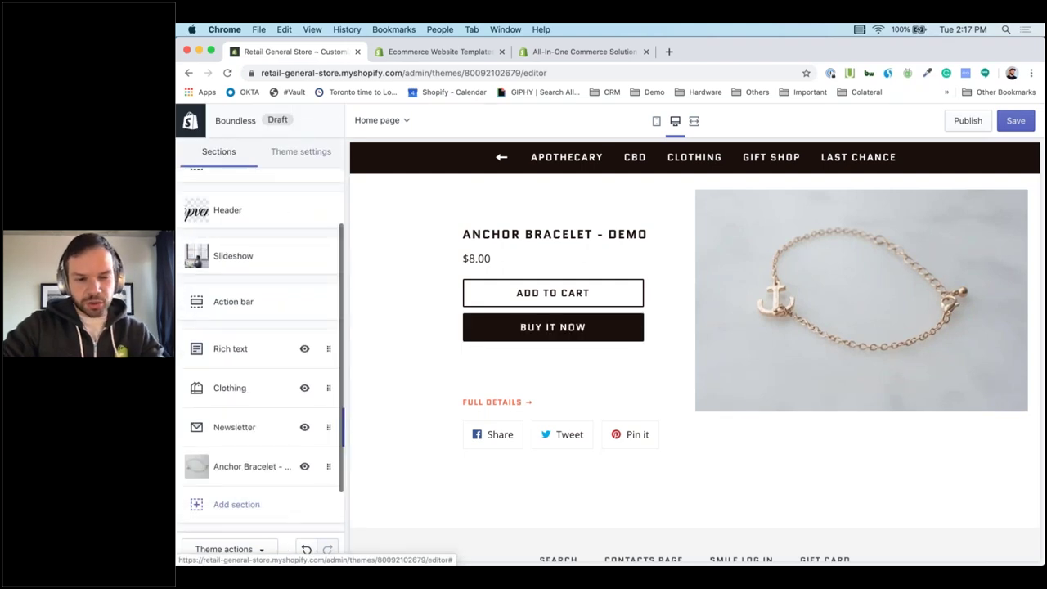
pyautogui.moveTo(327, 428); pyautogui.dragTo(330, 352)
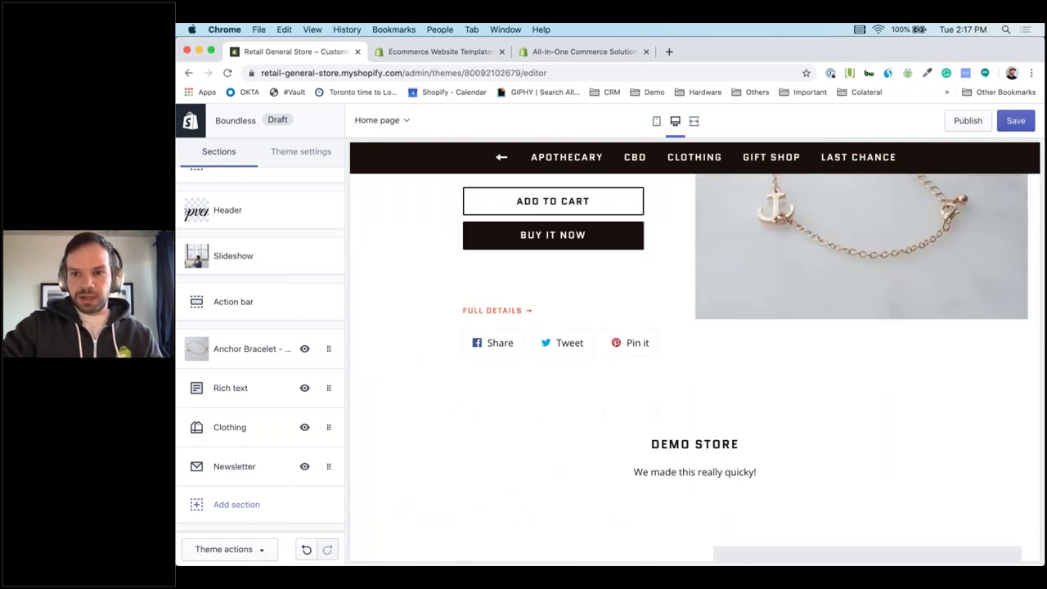
pyautogui.press('super+s')
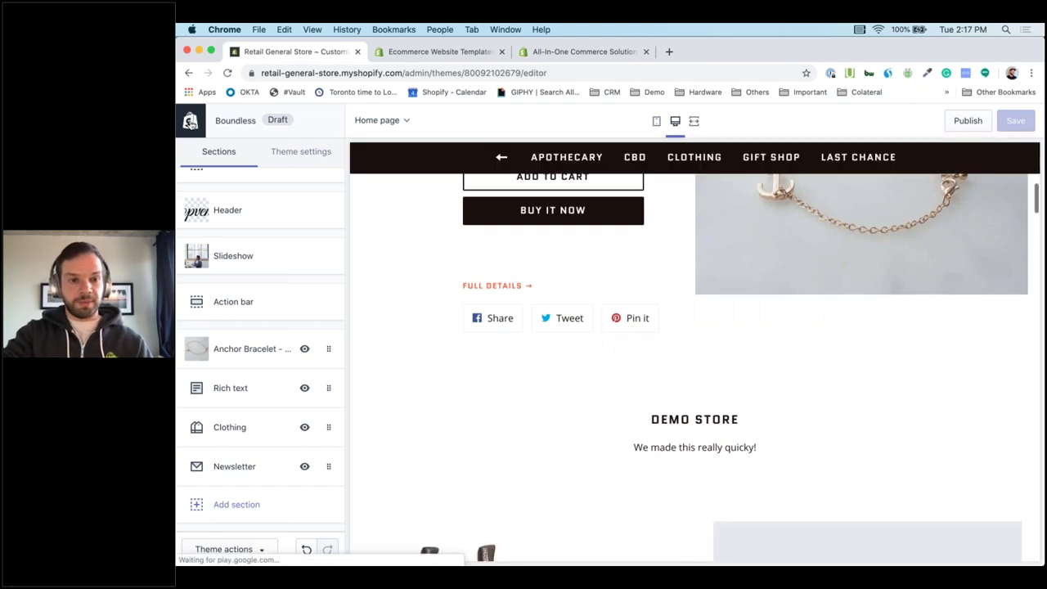
pyautogui.click(190, 122)
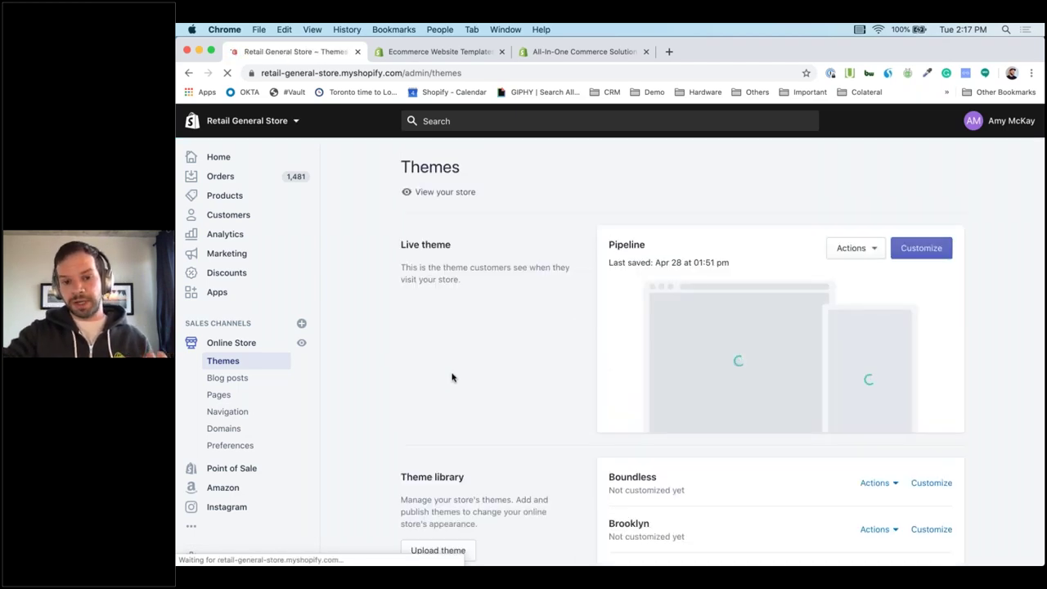
# Preview the Boundless theme in a new tab, browse it, and return to Themes.
pyautogui.scroll(-3, 929, 429)
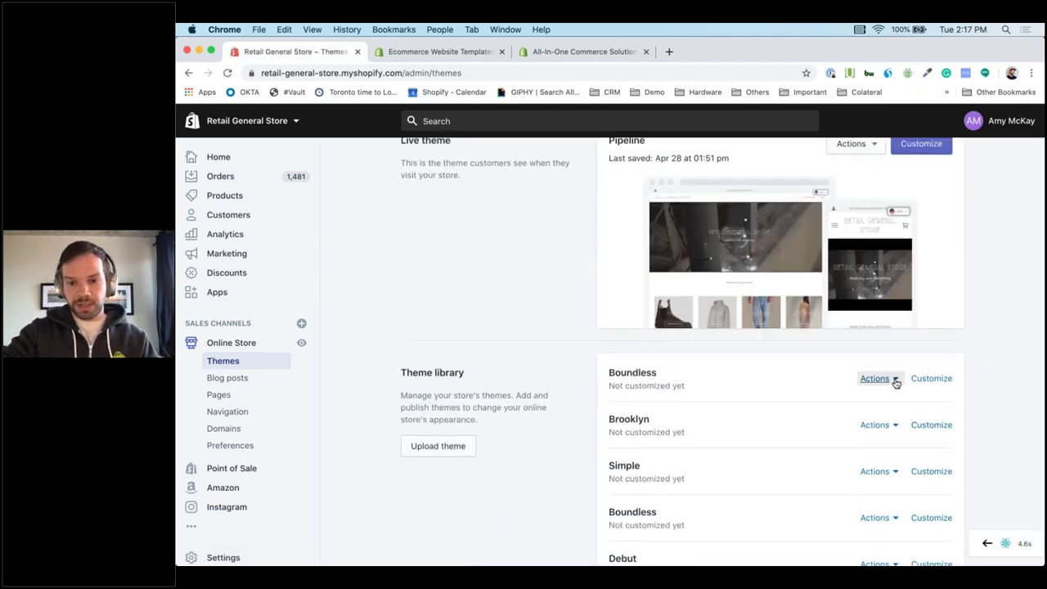
pyautogui.click(855, 143)
pyautogui.click(872, 183)
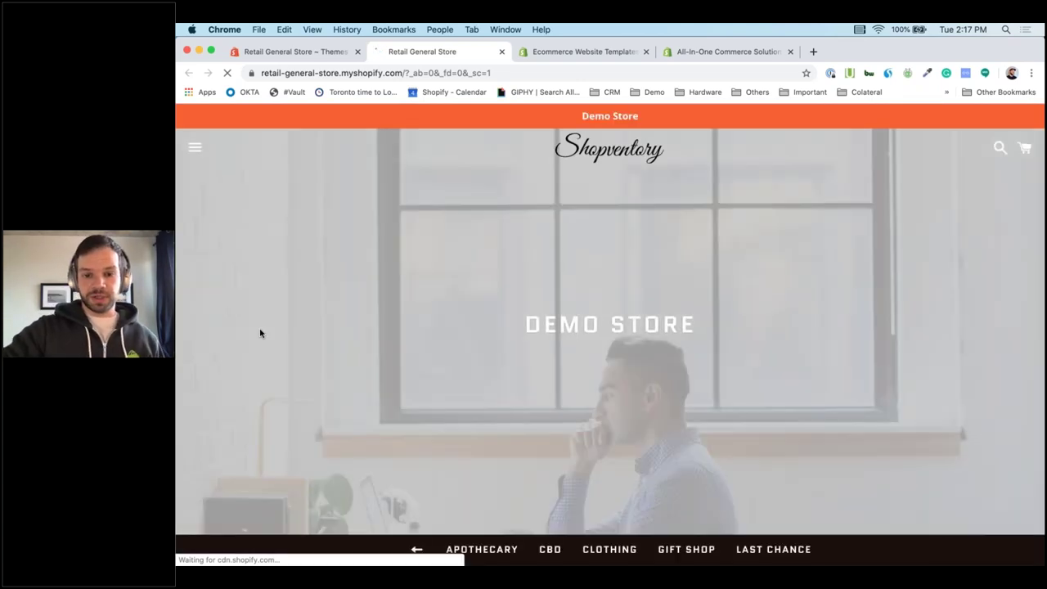
pyautogui.scroll(-3, 261, 333)
pyautogui.scroll(-10, 259, 332)
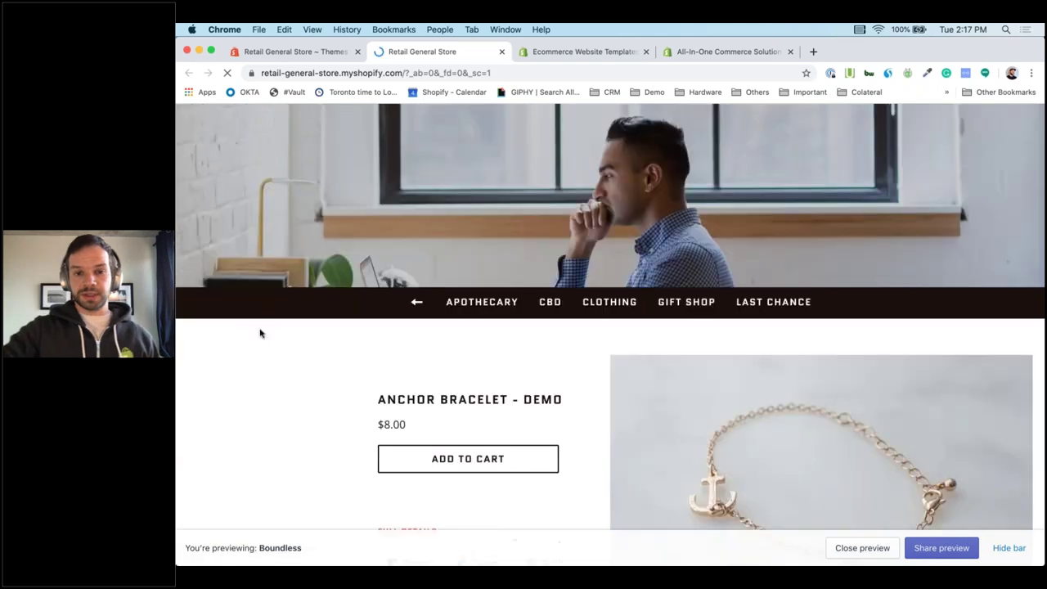
pyautogui.scroll(-5, 261, 332)
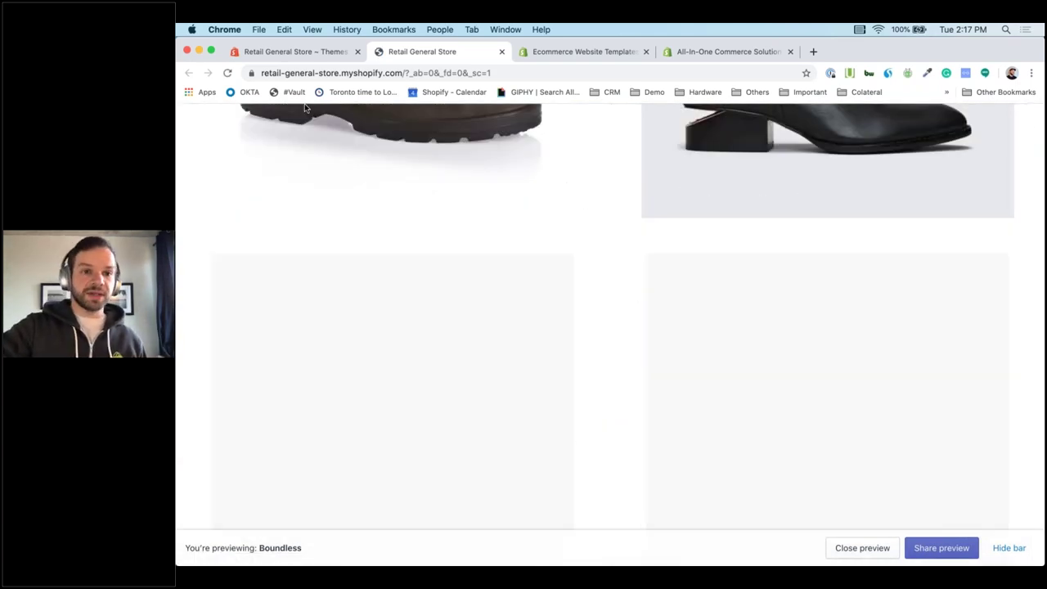
pyautogui.click(296, 51)
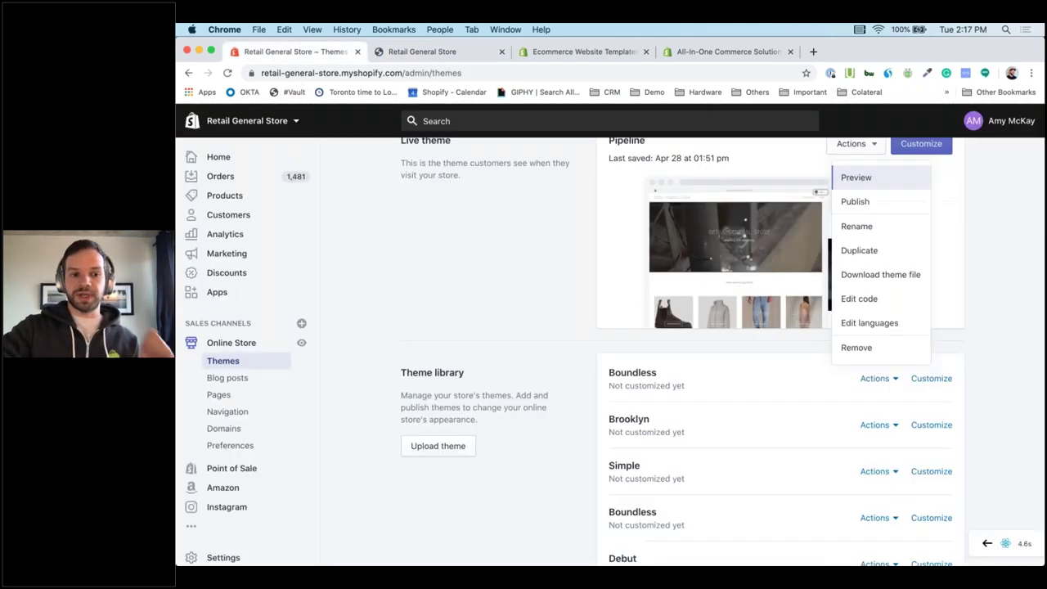
# Visit the Domains page, then Settings, then go back one page.
pyautogui.click(243, 430)
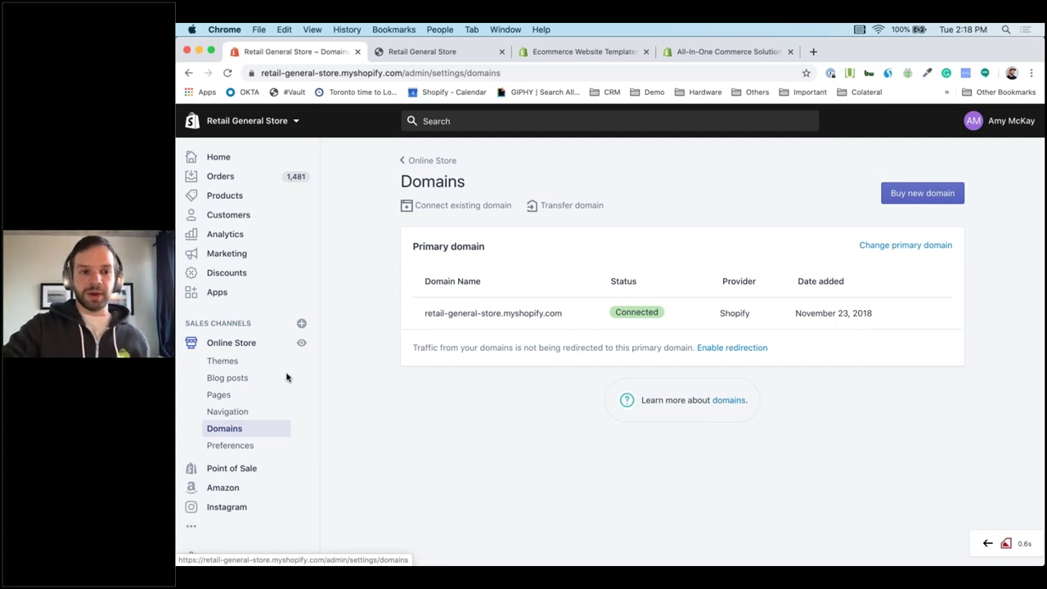
pyautogui.scroll(-2, 214, 495)
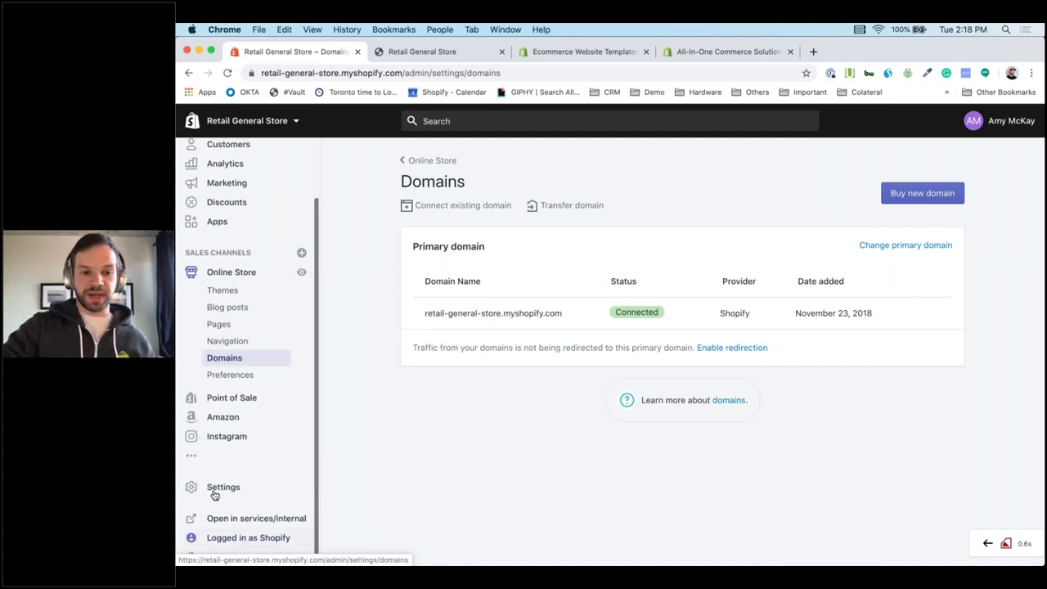
pyautogui.click(214, 488)
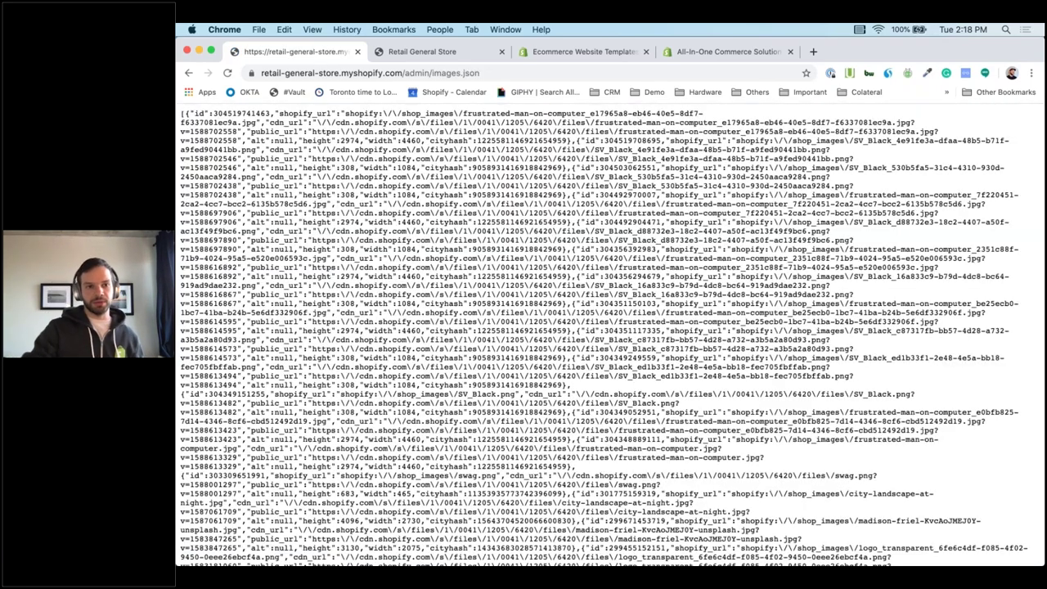
pyautogui.click(189, 72)
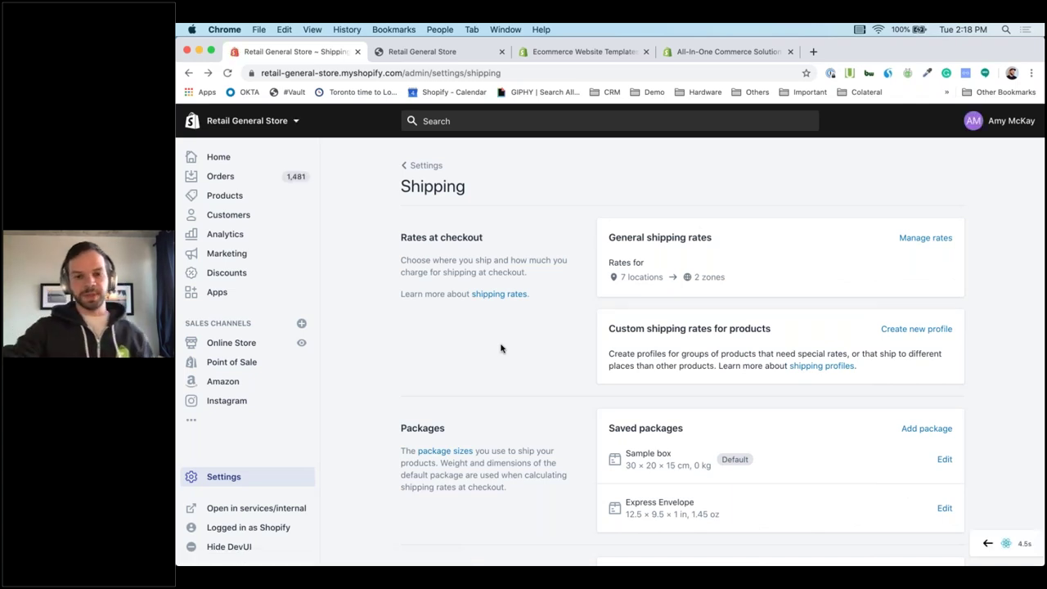
# Reopen Shipping from the Settings overview and scroll to the six Local pickup locations.
pyautogui.scroll(-3, 560, 368)
pyautogui.scroll(-5, 560, 367)
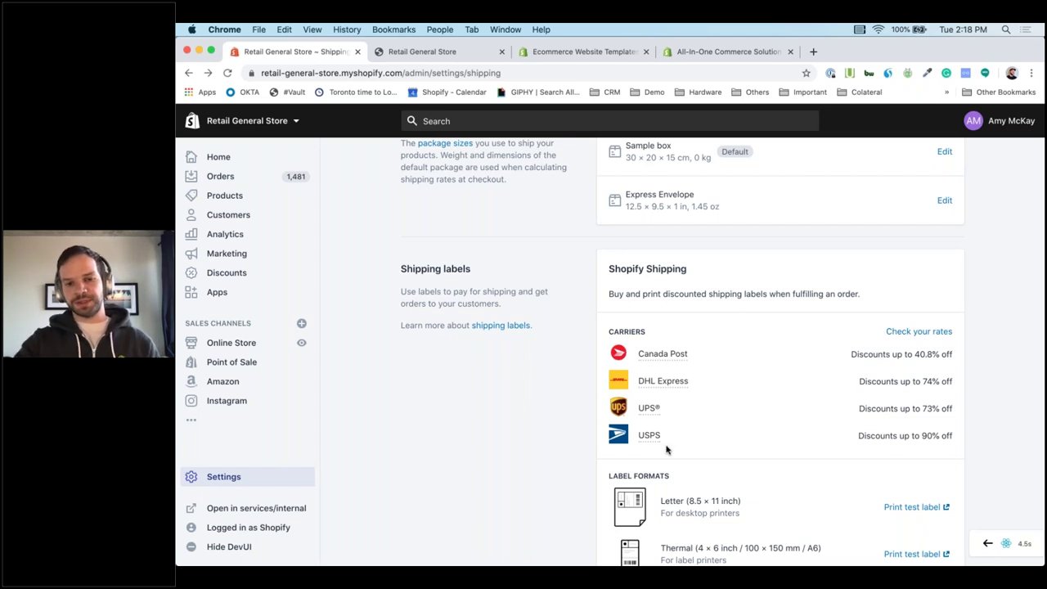
pyautogui.scroll(4, 667, 450)
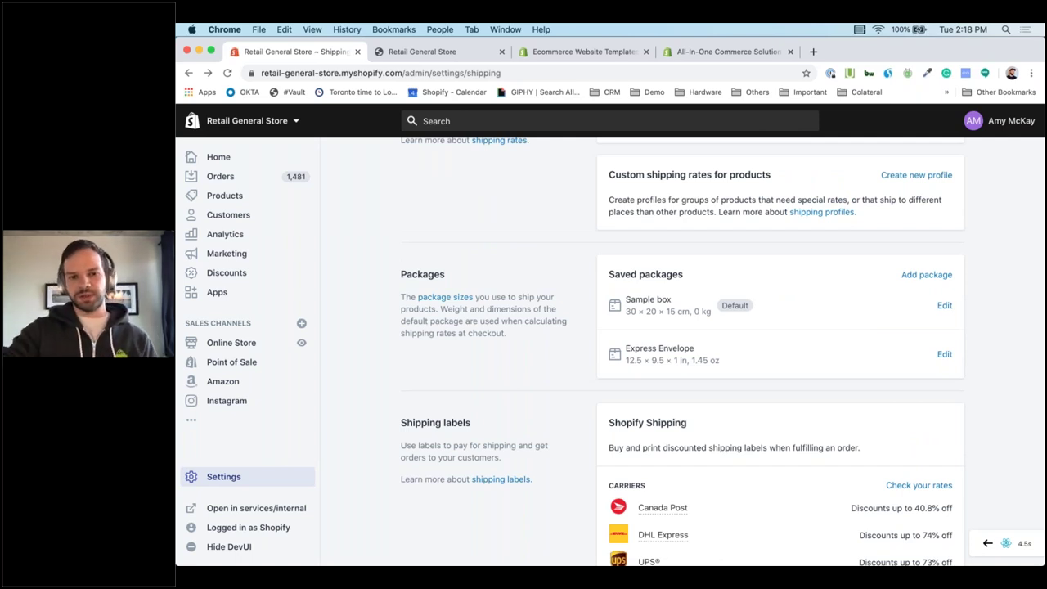
pyautogui.scroll(4, 682, 352)
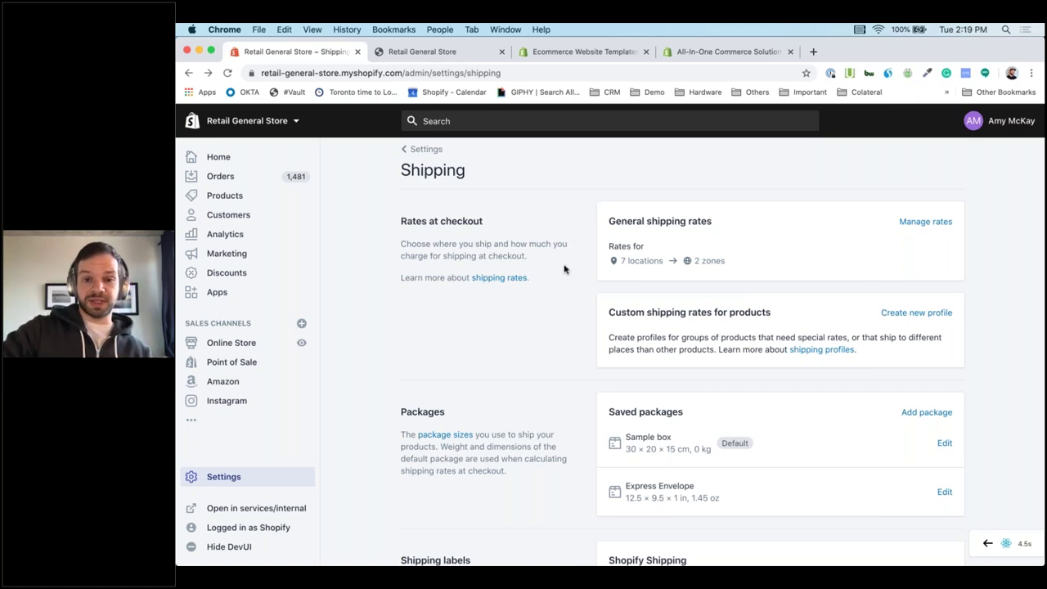
pyautogui.scroll(-3, 564, 269)
pyautogui.scroll(3, 564, 269)
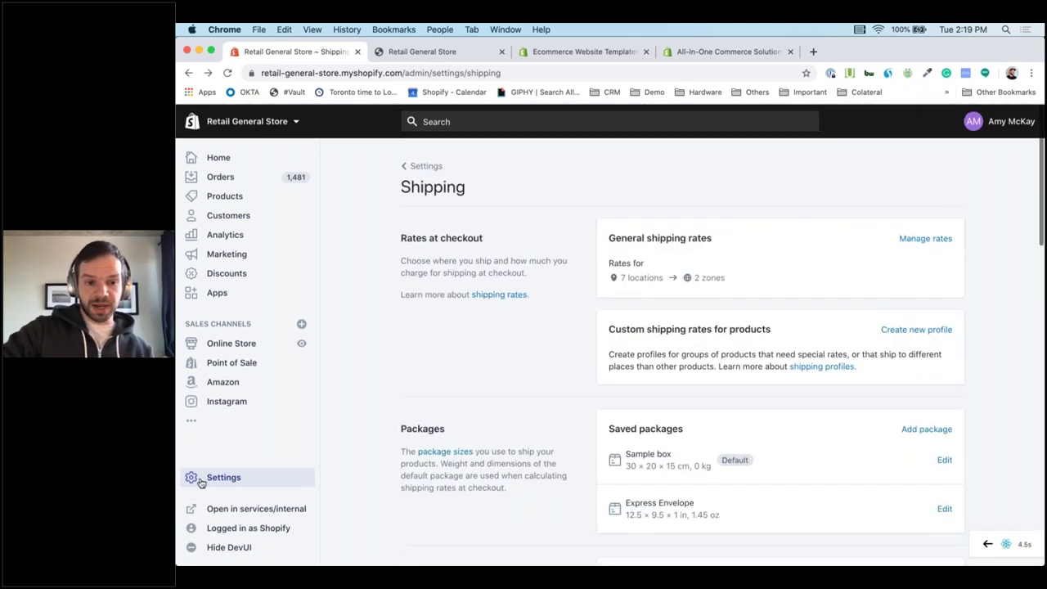
pyautogui.click(200, 482)
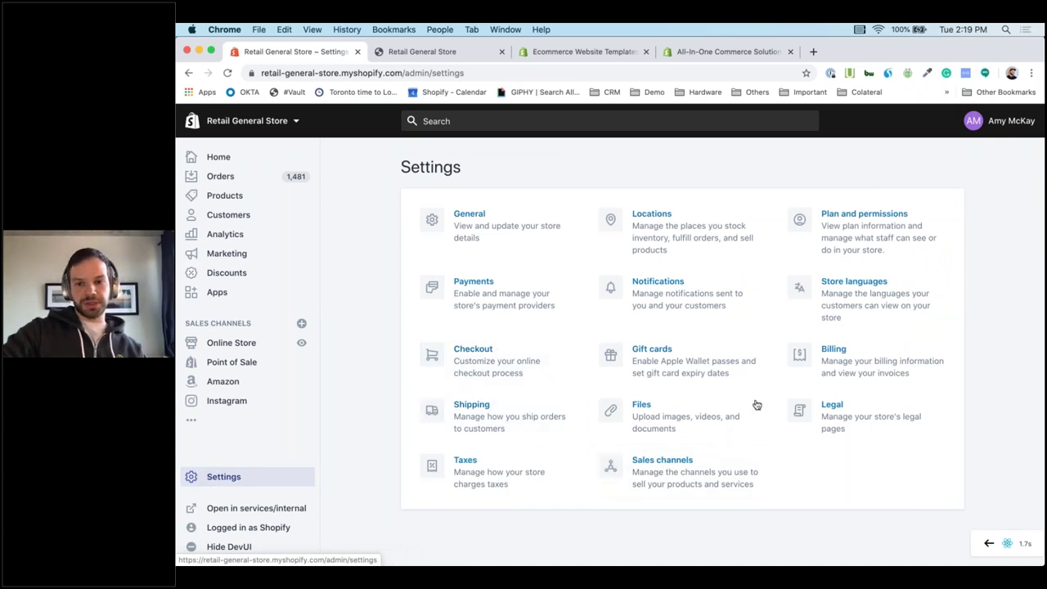
pyautogui.click(545, 423)
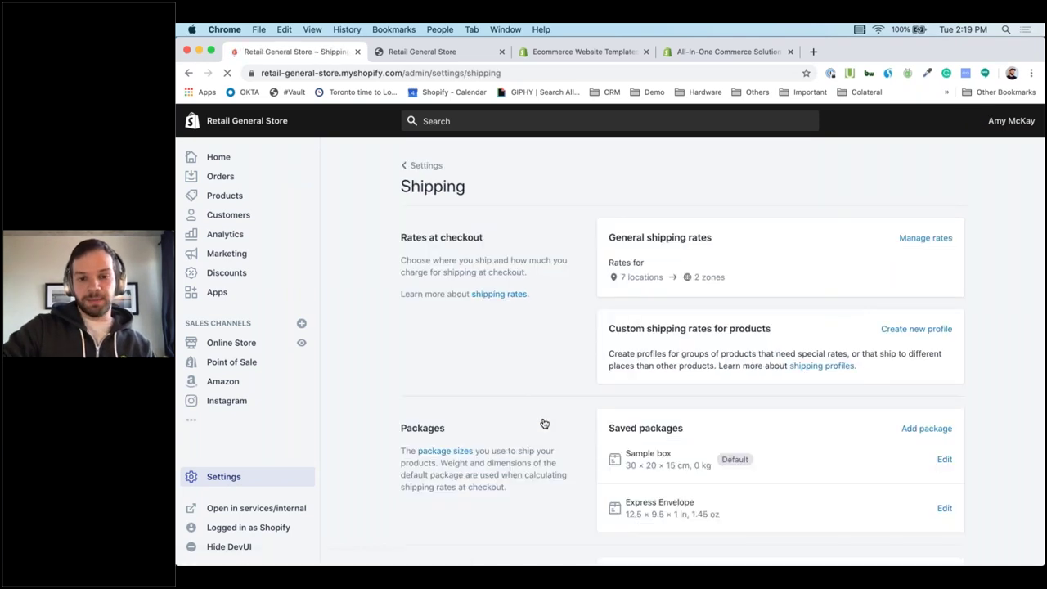
pyautogui.scroll(-10, 544, 423)
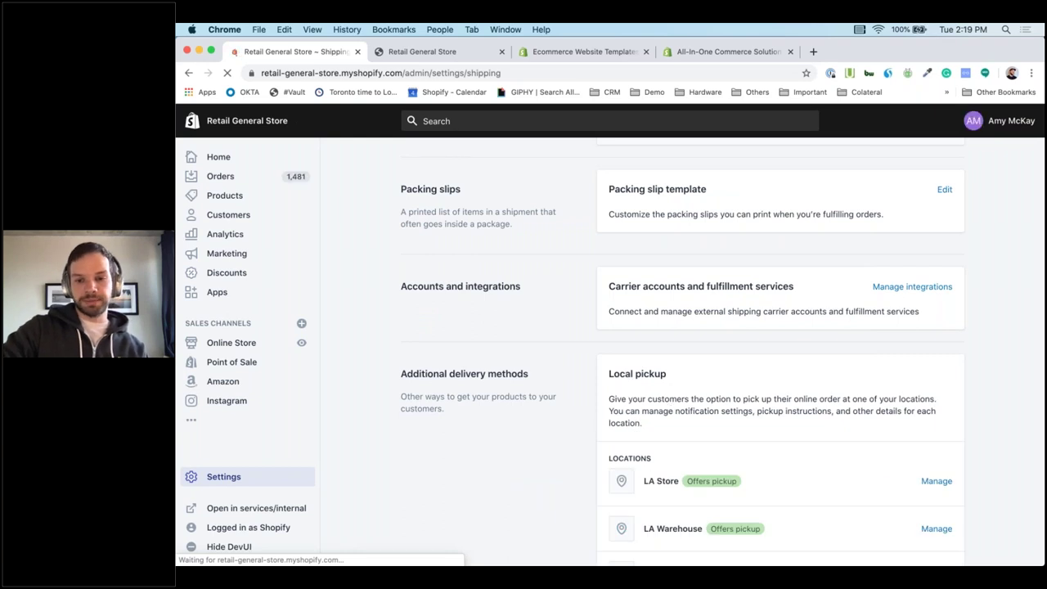
pyautogui.scroll(-3, 982, 405)
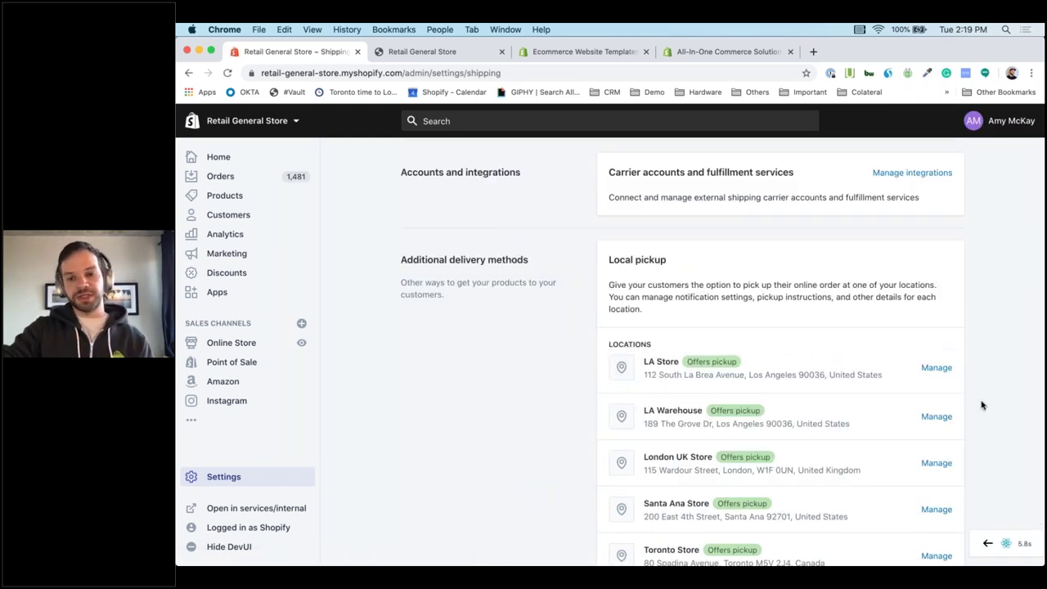
pyautogui.scroll(-3, 982, 405)
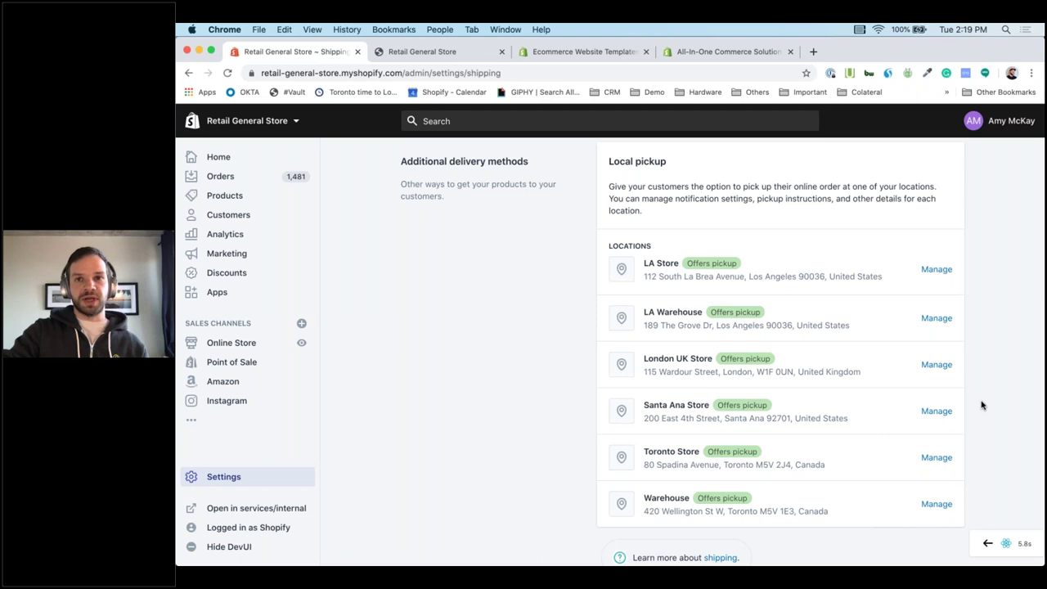
pyautogui.click(941, 272)
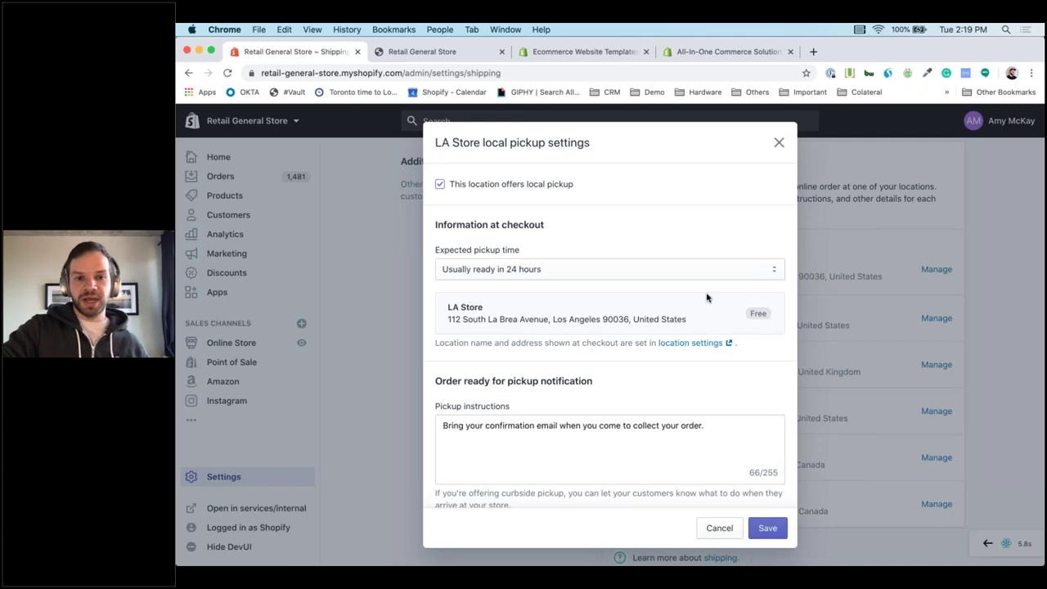
pyautogui.click(527, 274)
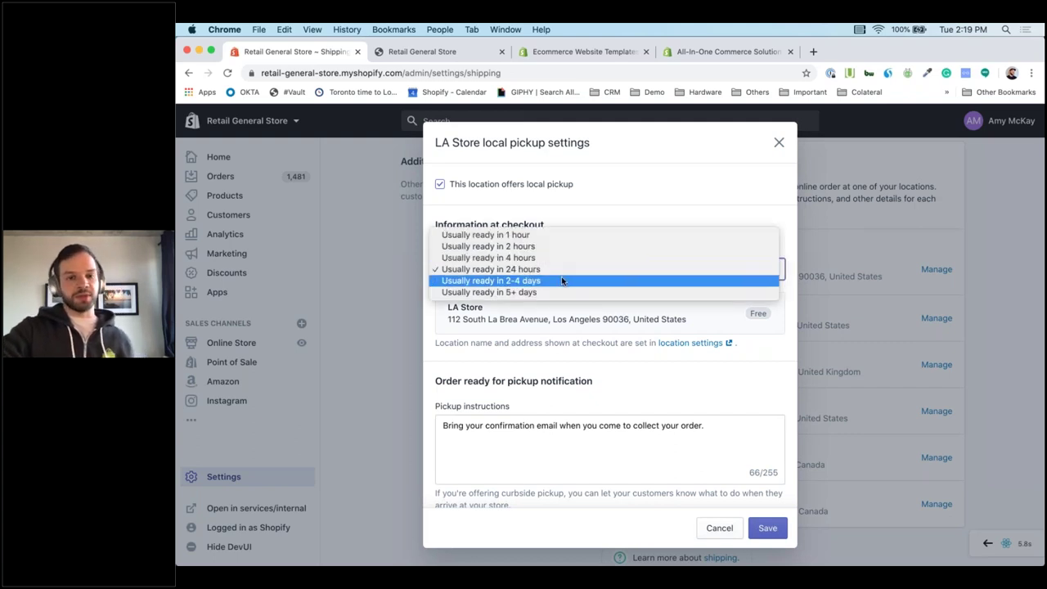
pyautogui.click(626, 199)
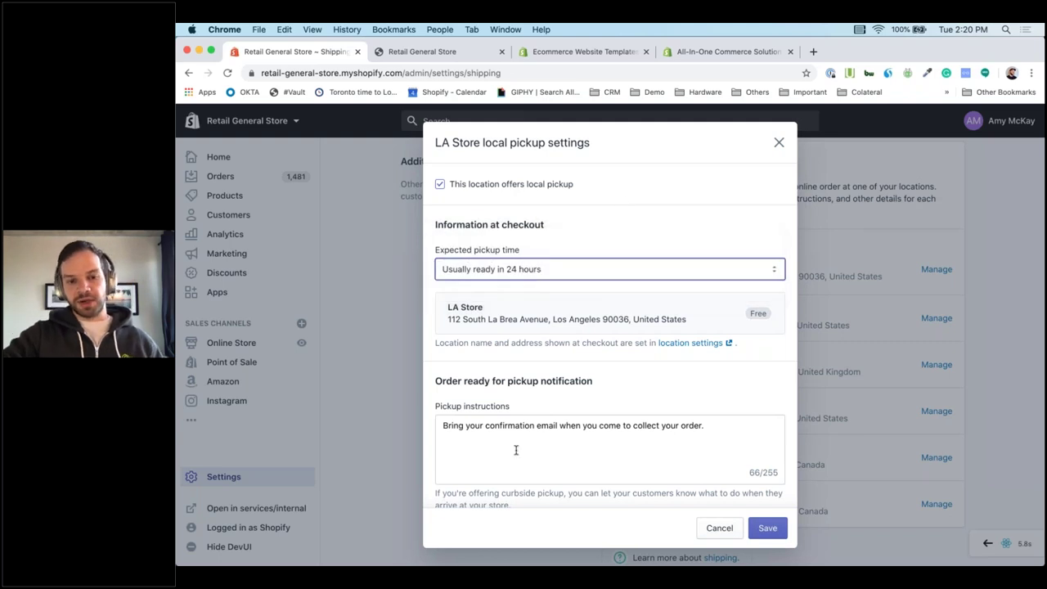
pyautogui.scroll(-1, 516, 448)
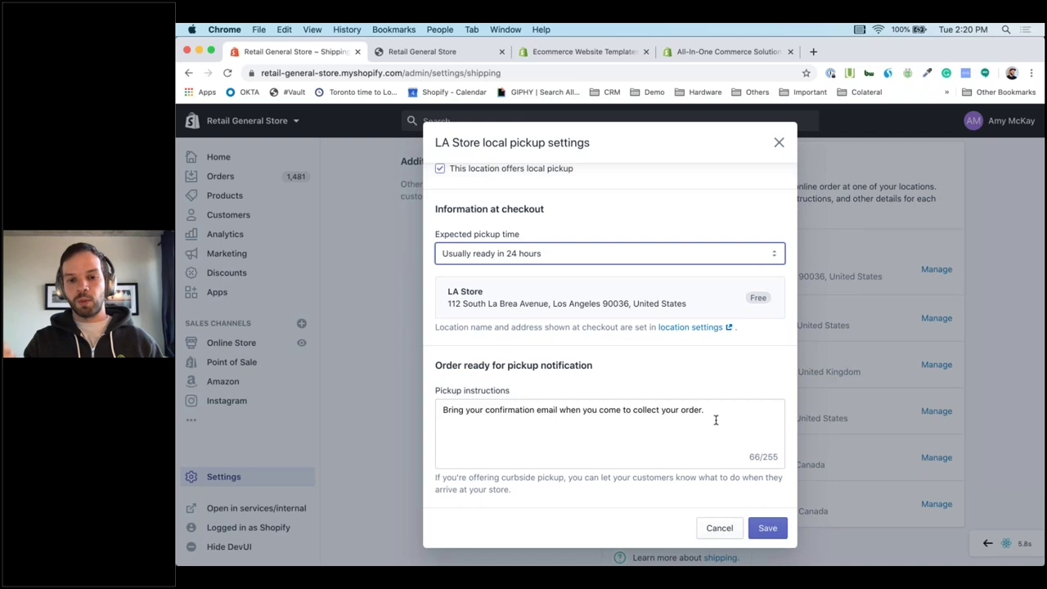
pyautogui.click(718, 529)
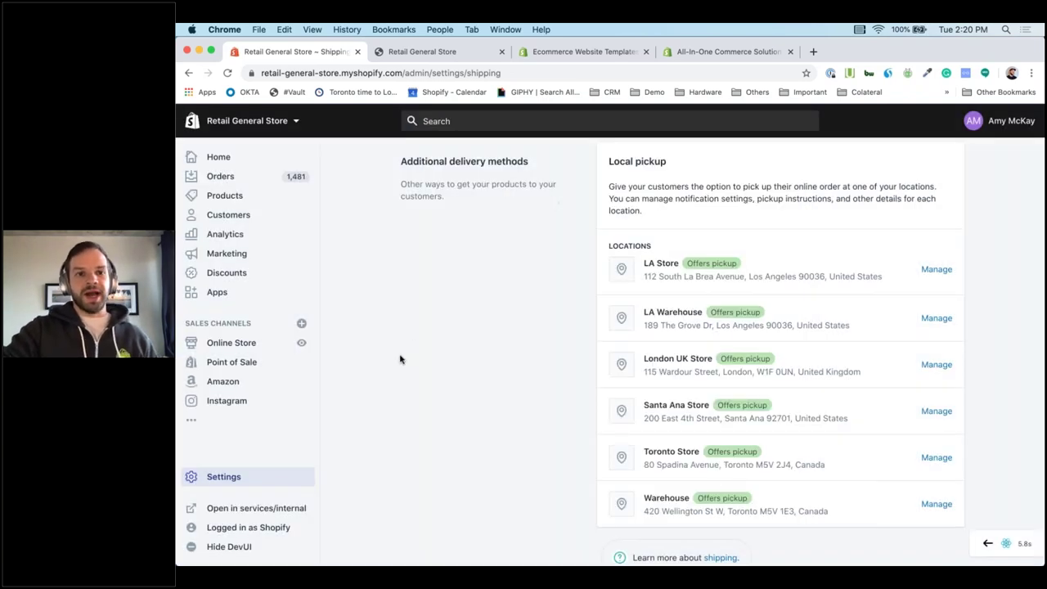
pyautogui.click(243, 199)
# Review gift card products and issued gift cards, then go to the Marketing overview.
pyautogui.click(237, 283)
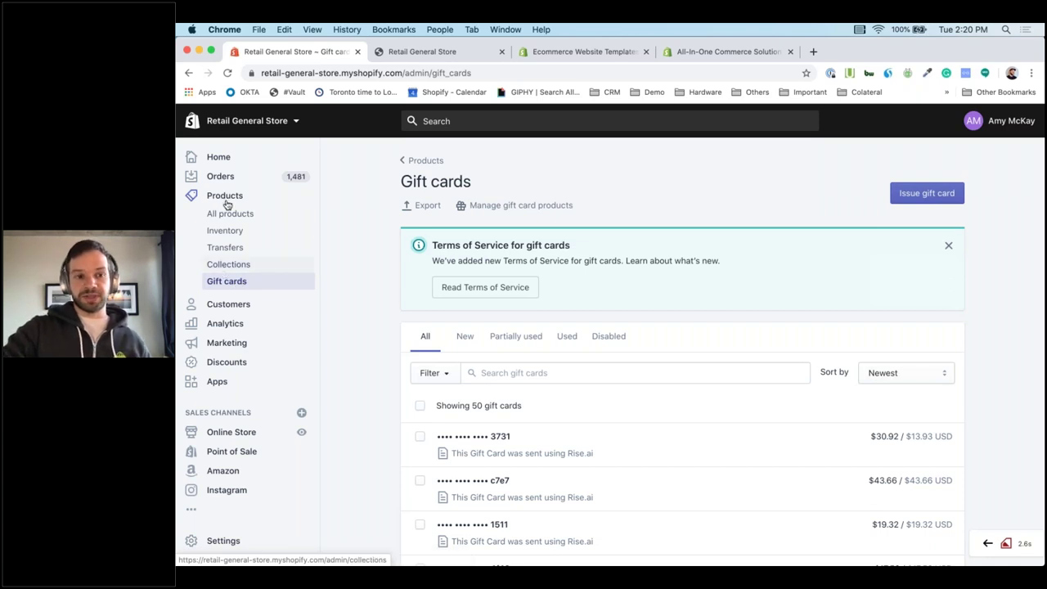
pyautogui.click(546, 209)
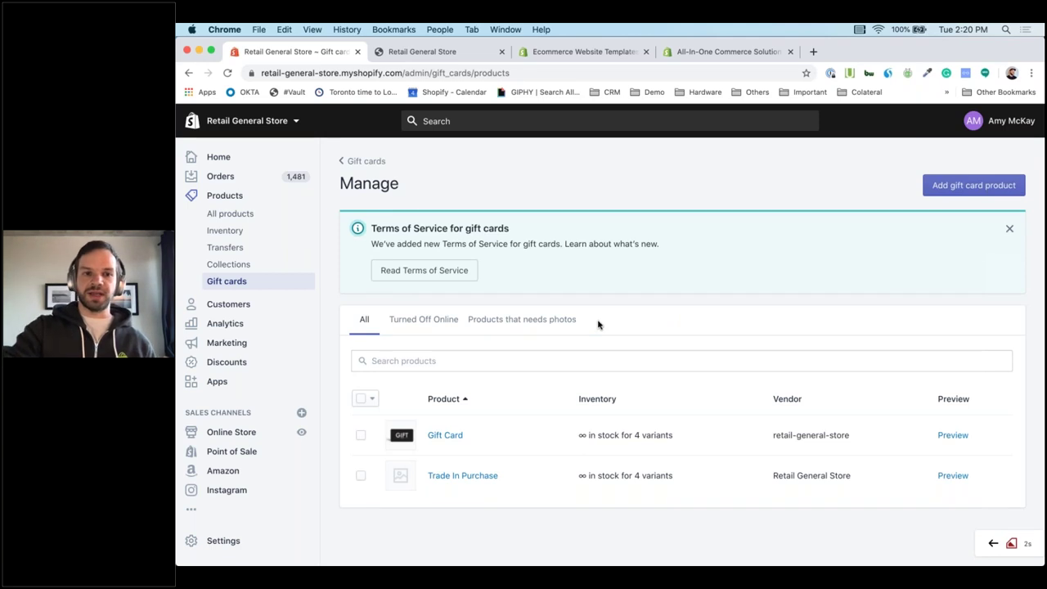
pyautogui.click(366, 160)
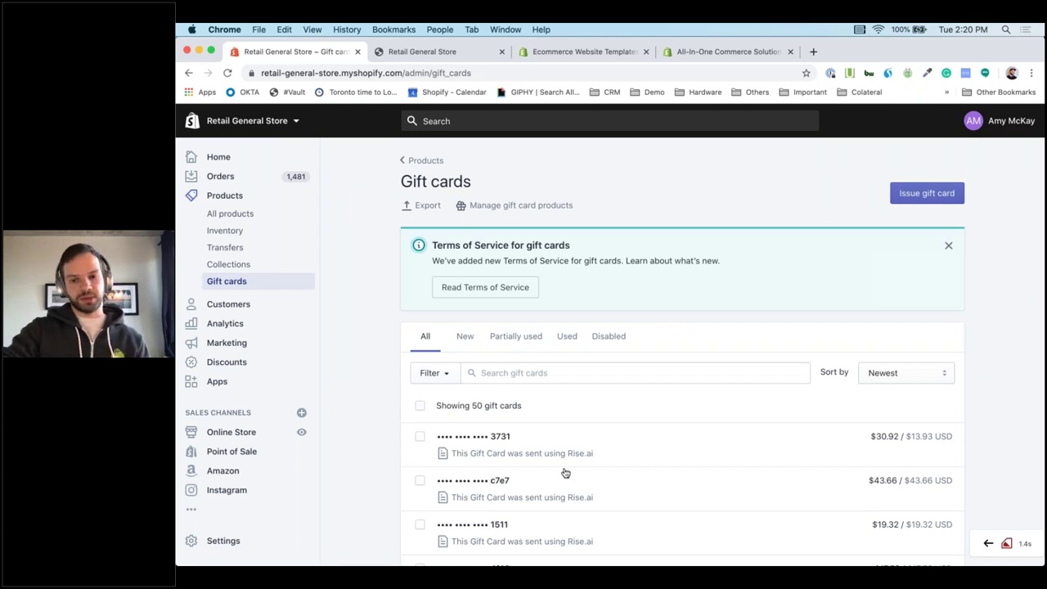
pyautogui.scroll(-3, 564, 473)
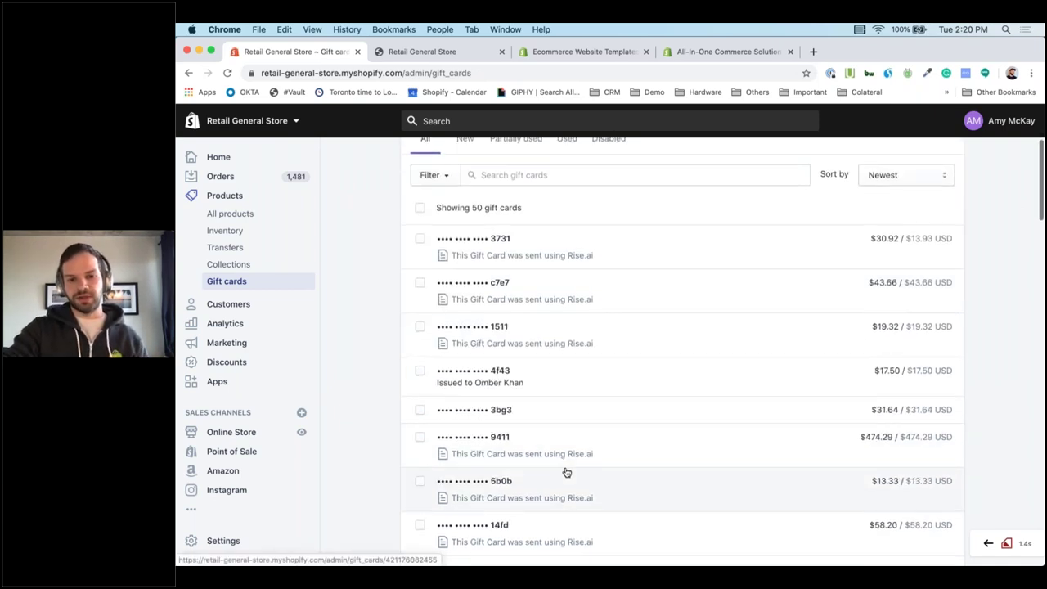
pyautogui.scroll(-3, 566, 472)
pyautogui.scroll(5, 566, 472)
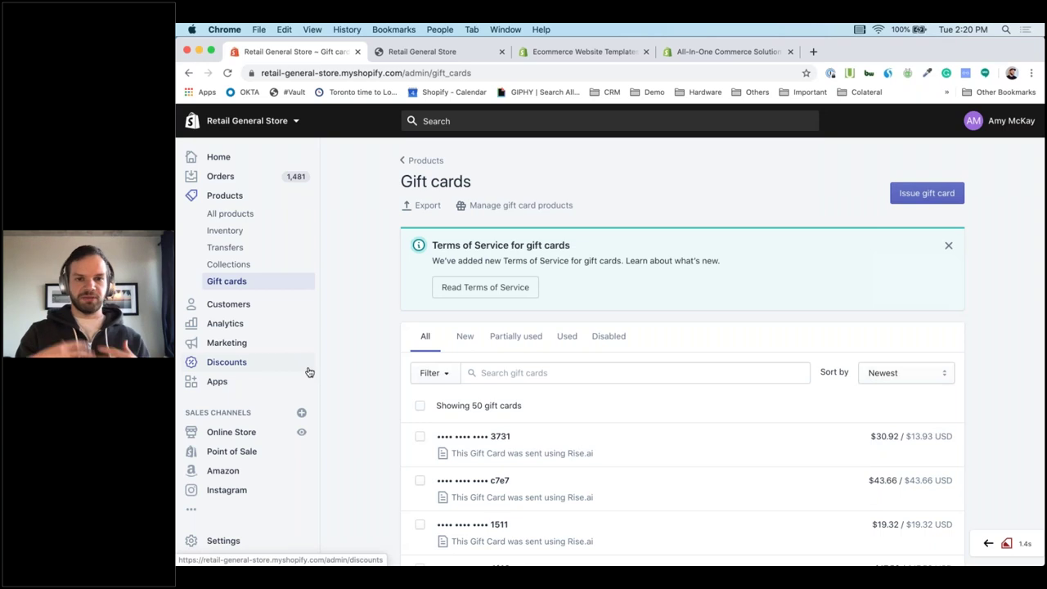
pyautogui.click(241, 343)
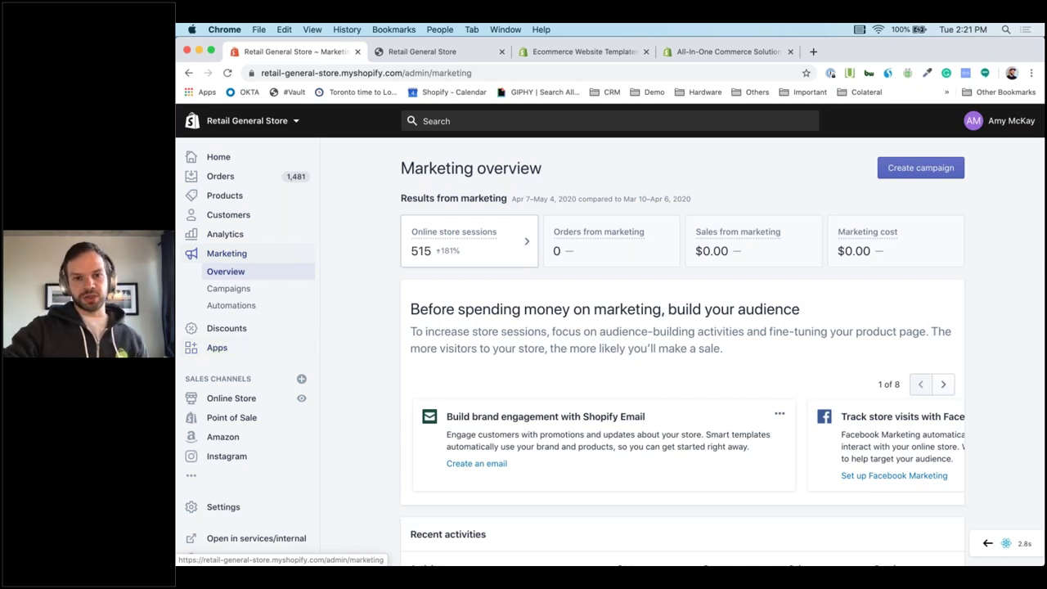
# Create a Shopify Email campaign starting from the Featured product template.
pyautogui.click(946, 169)
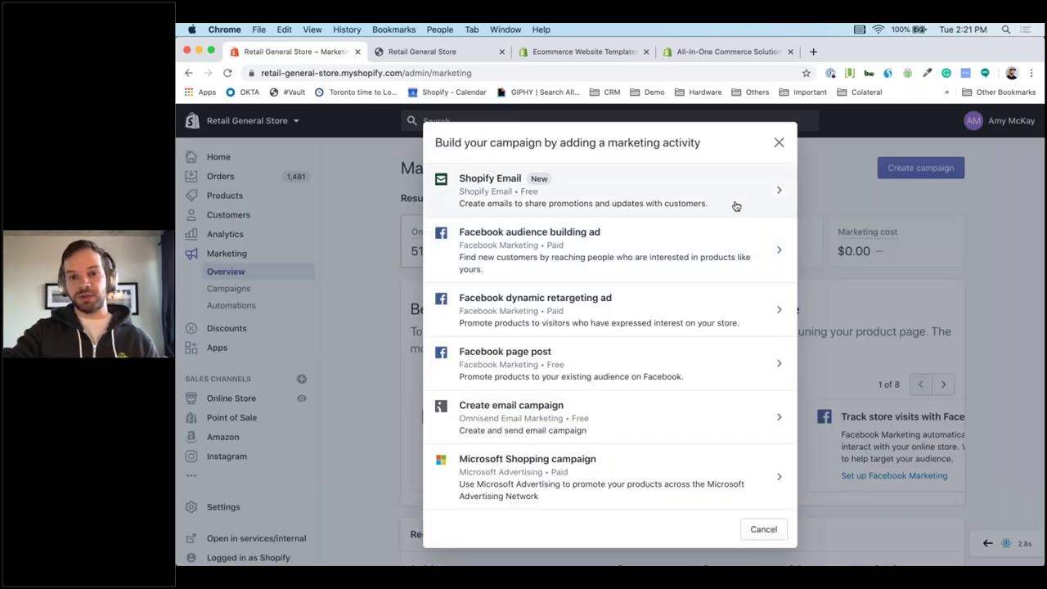
pyautogui.click(736, 207)
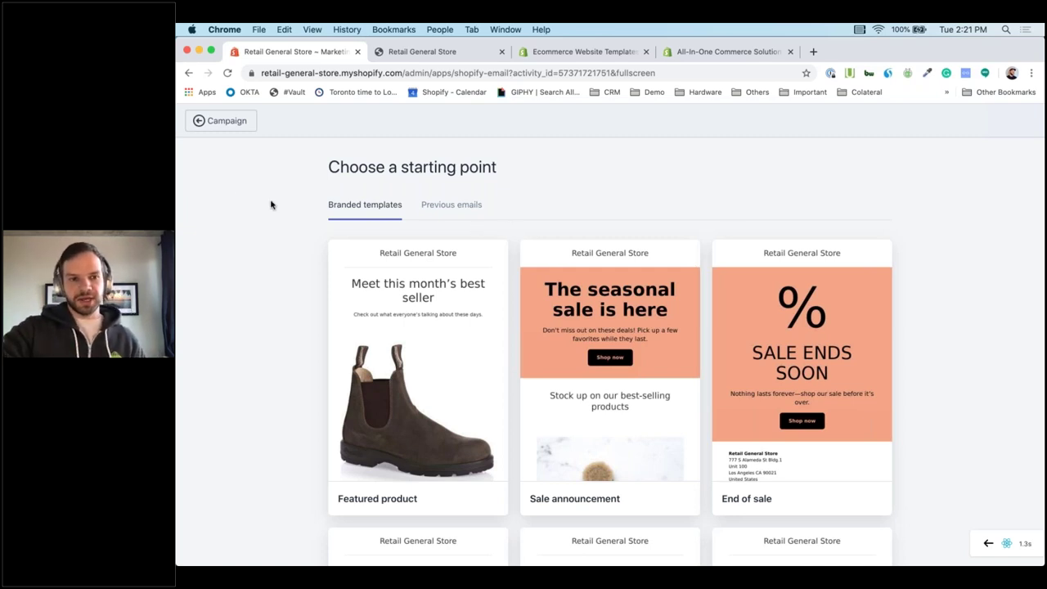
pyautogui.scroll(-3, 255, 282)
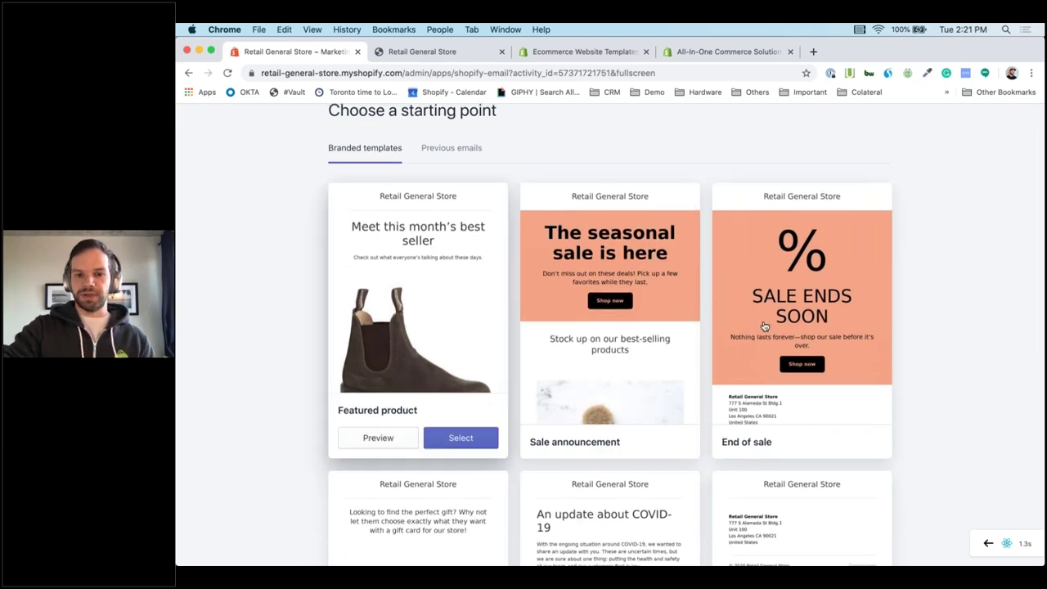
pyautogui.scroll(-2, 764, 325)
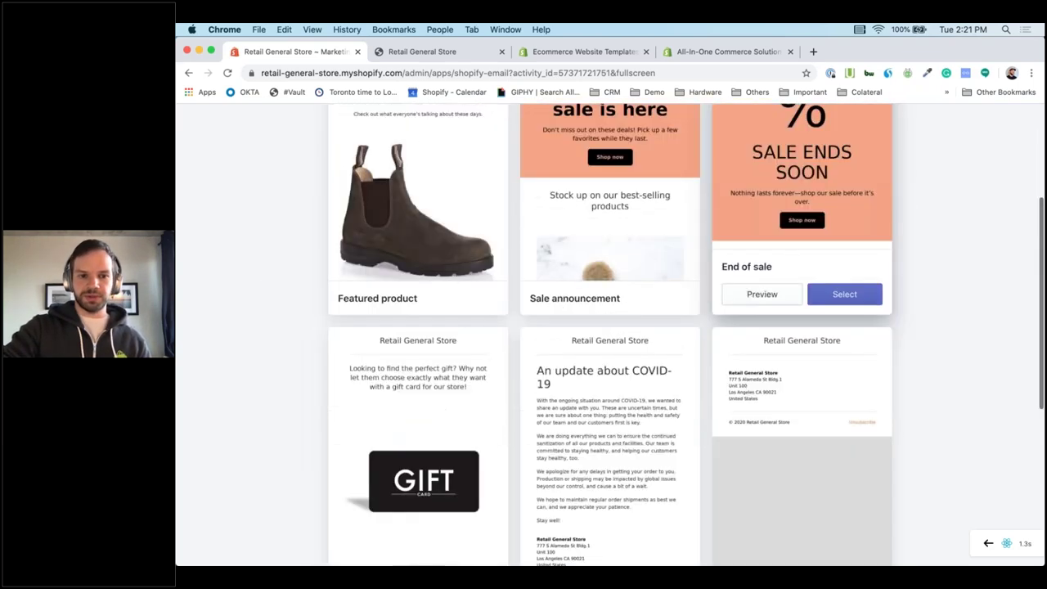
pyautogui.scroll(1, 417, 245)
pyautogui.click(461, 371)
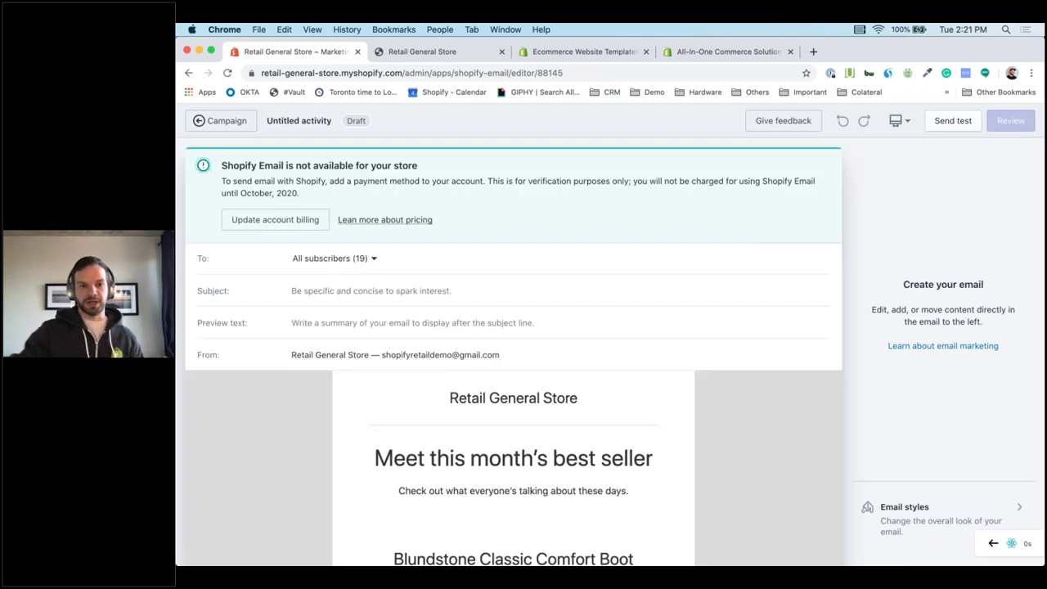
# Replace the email header's store name text with the Shopventory logo image.
pyautogui.scroll(-5, 513, 368)
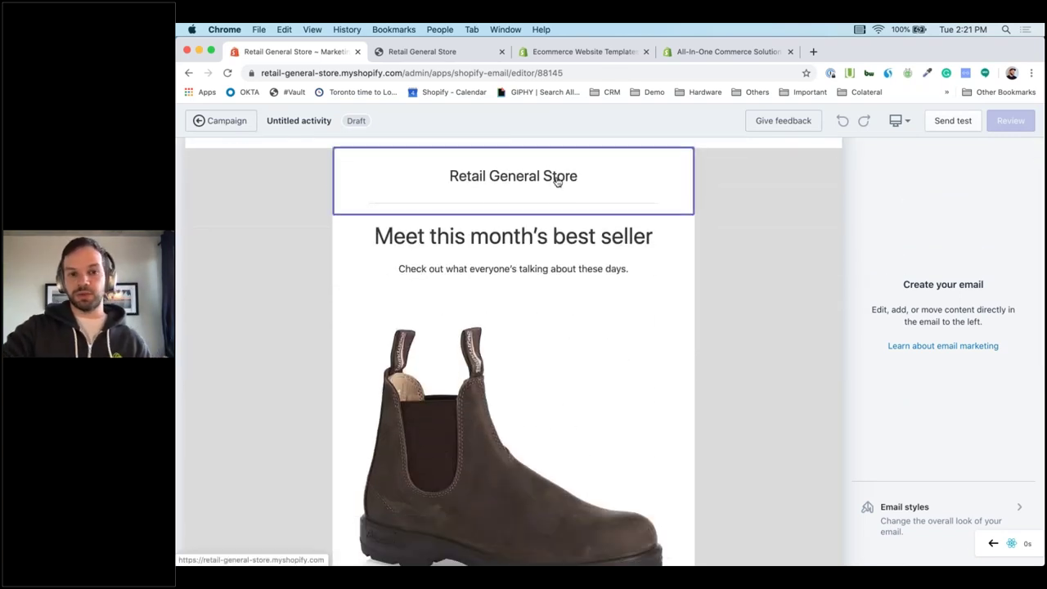
pyautogui.click(563, 182)
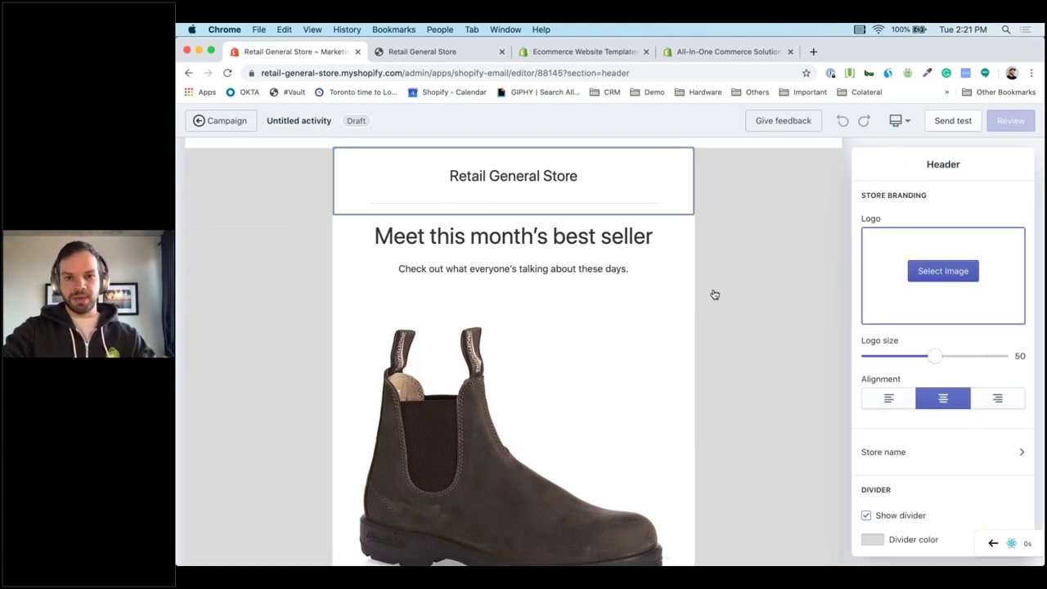
pyautogui.click(982, 545)
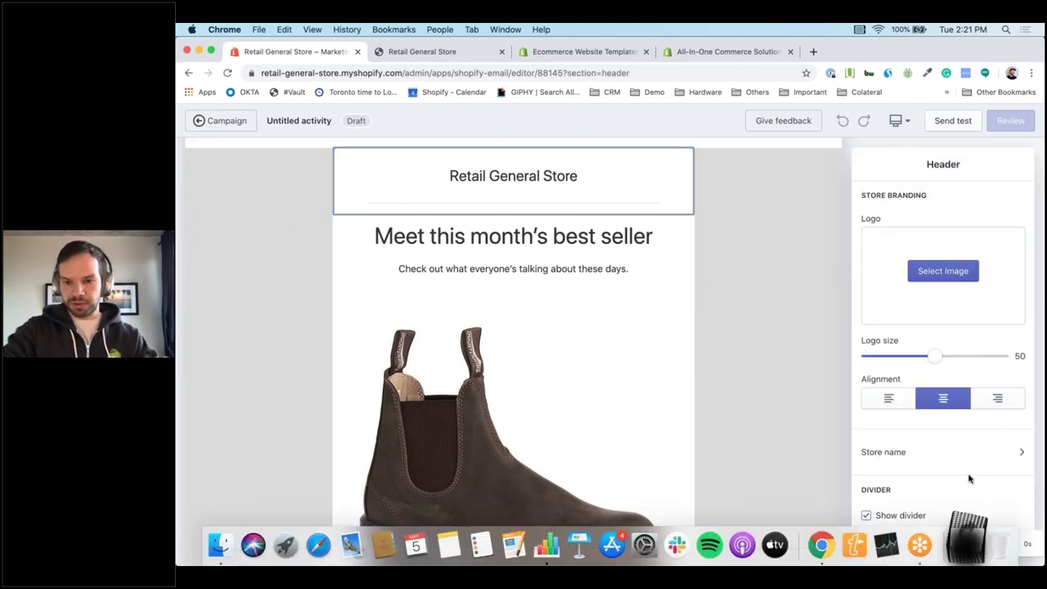
pyautogui.click(785, 246)
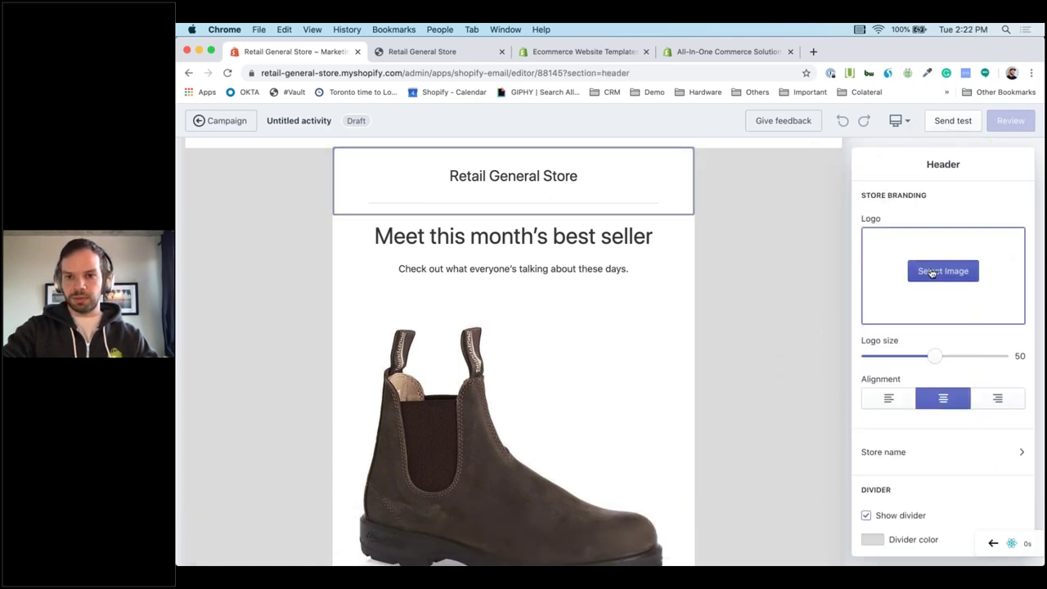
pyautogui.click(927, 271)
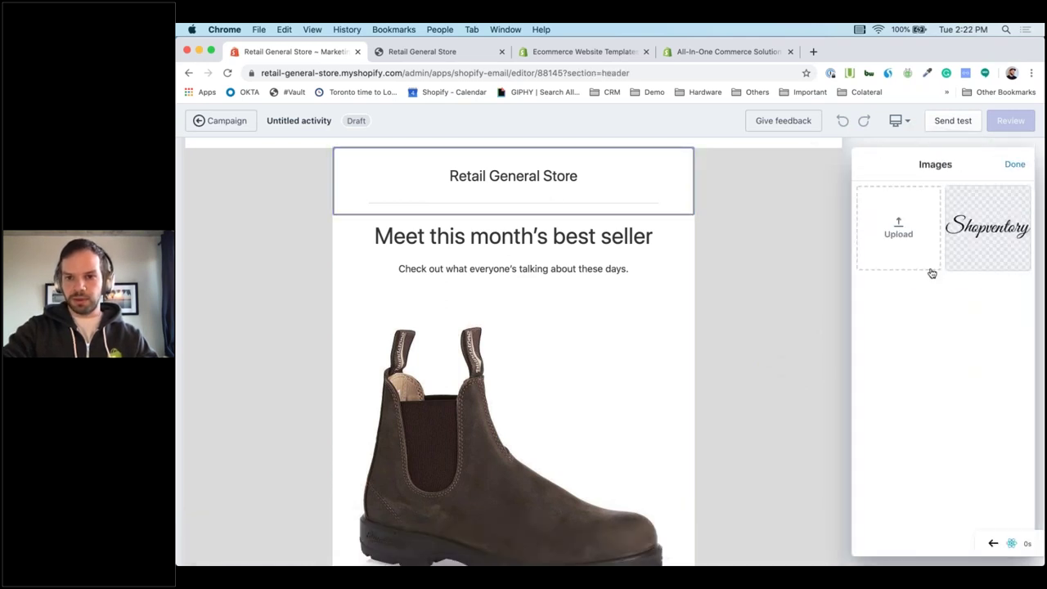
pyautogui.click(986, 251)
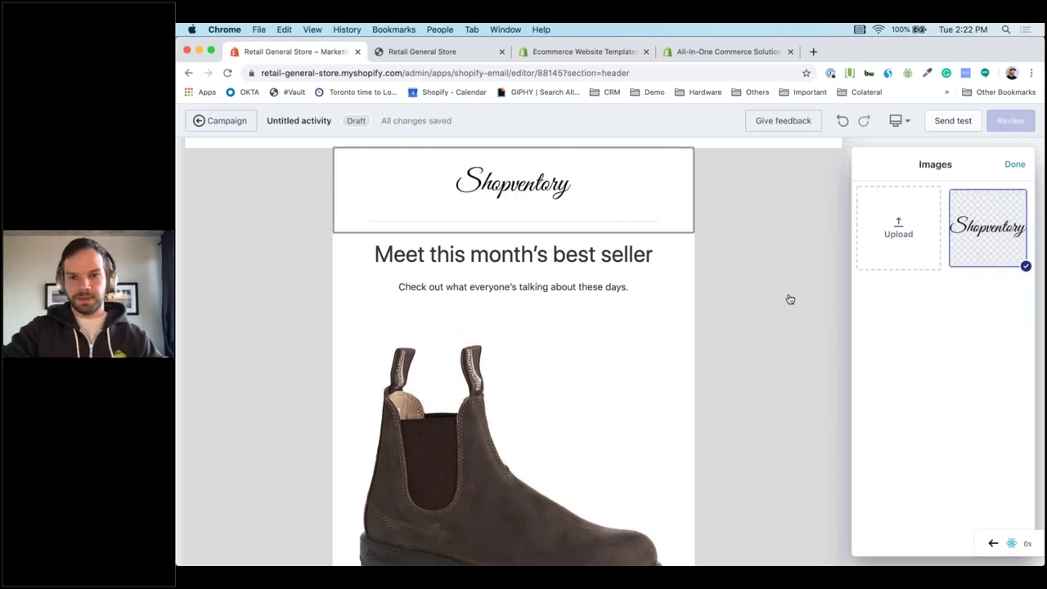
# Replace the headline "Meet this month's best seller" with "We are now open online!".
pyautogui.click(636, 287)
pyautogui.click(663, 254)
pyautogui.keyDown('shift'); pyautogui.click(413, 259); pyautogui.keyUp('shift')
pyautogui.press('BackSpace')
pyautogui.press('BackSpace')
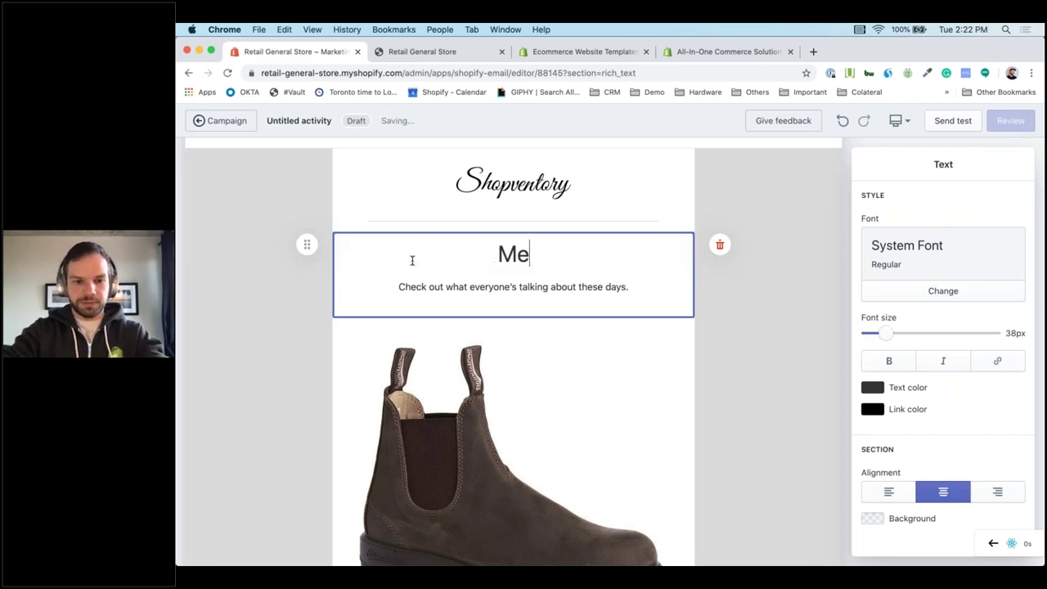
pyautogui.write('We')
pyautogui.press('Left')
pyautogui.press('Left')
pyautogui.press('BackSpace')
pyautogui.press('BackSpace')
pyautogui.press('Right')
pyautogui.press('Right')
pyautogui.write('are now ')
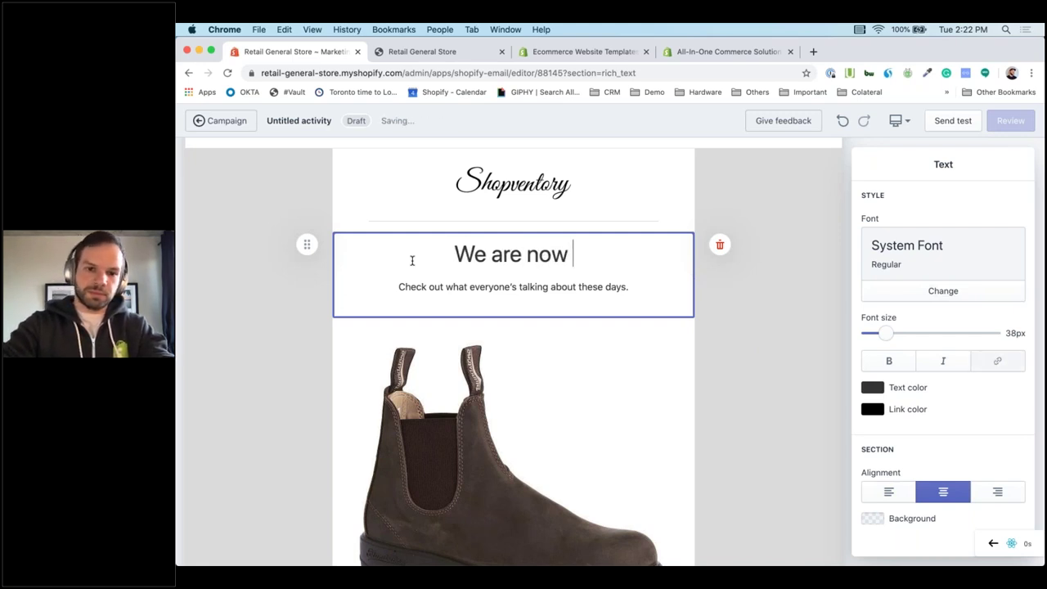
pyautogui.write('open p')
pyautogui.press('BackSpace')
pyautogui.write('online')
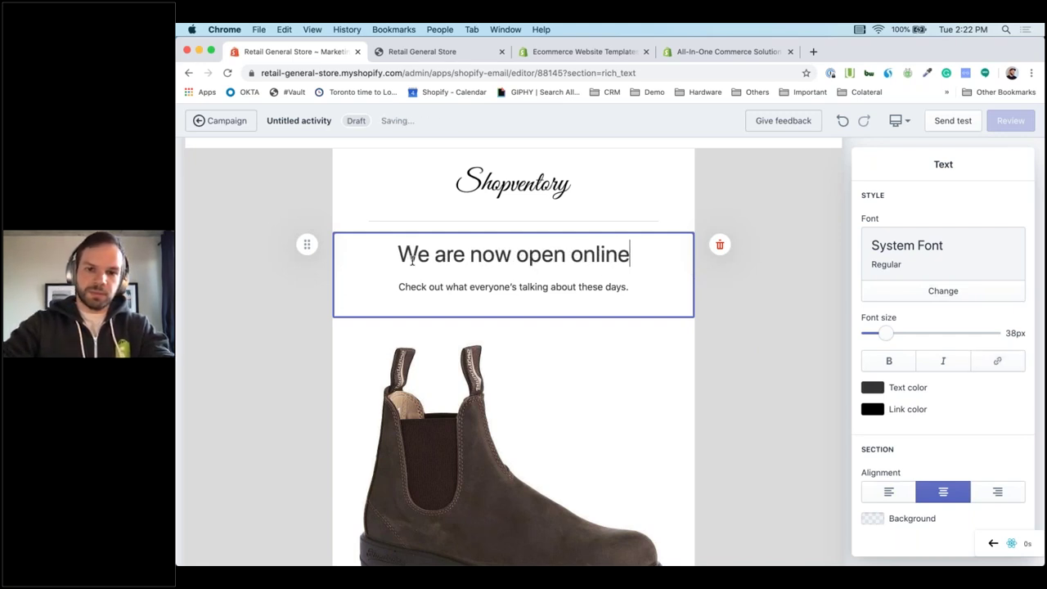
pyautogui.write('!')
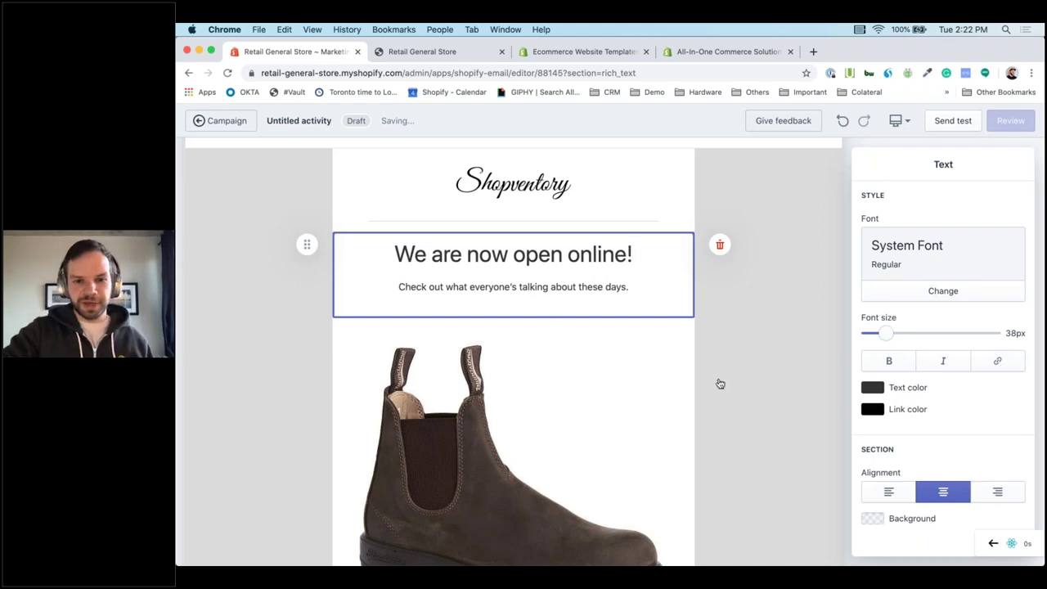
pyautogui.scroll(-3, 728, 388)
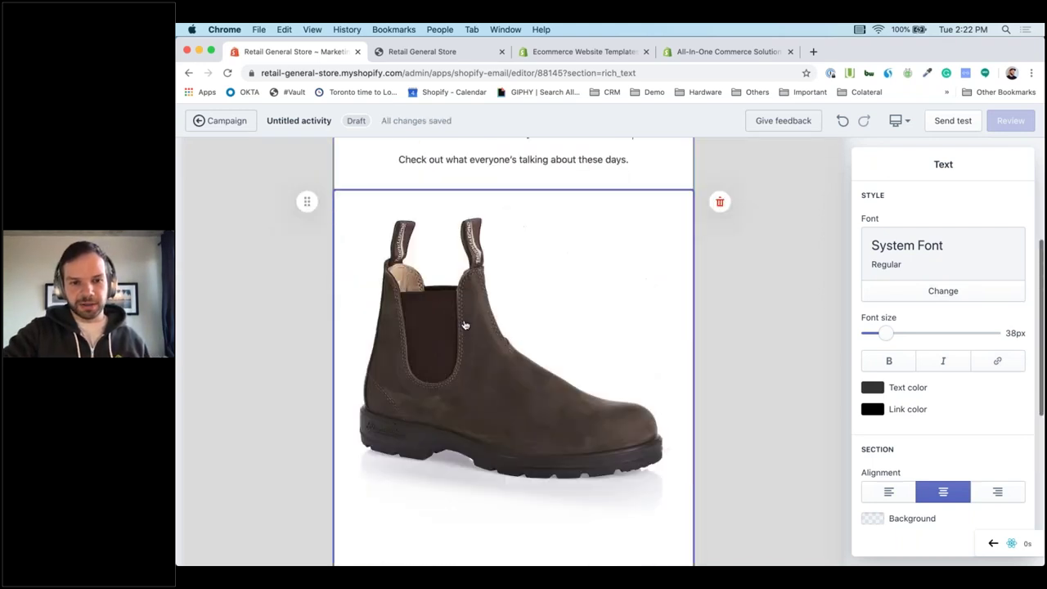
# Delete the boot product block and add an Anchor Bracelet - Demo ($8.00) product block below the headline.
pyautogui.click(522, 332)
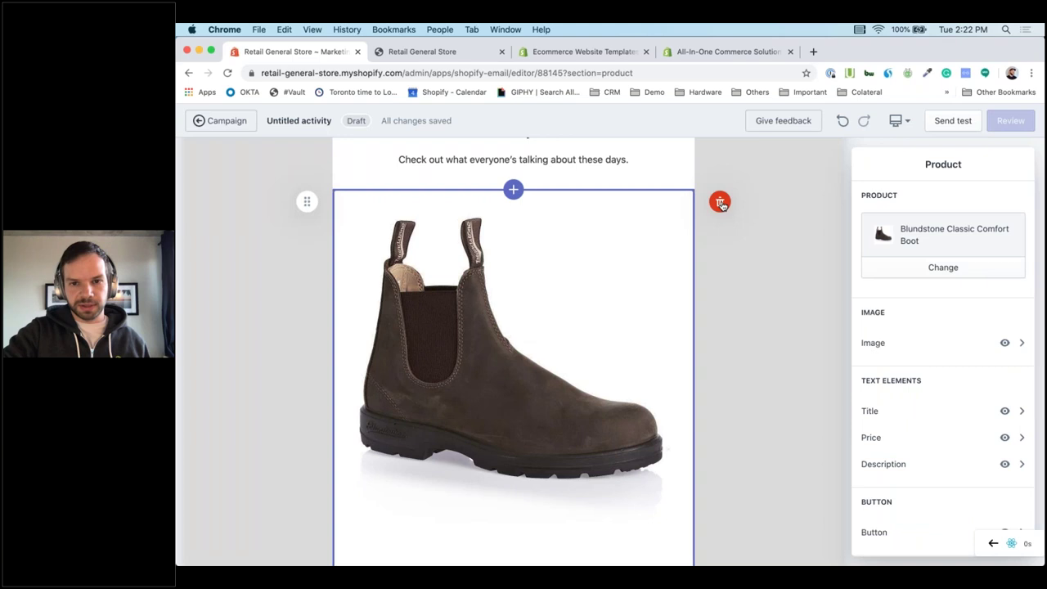
pyautogui.click(720, 203)
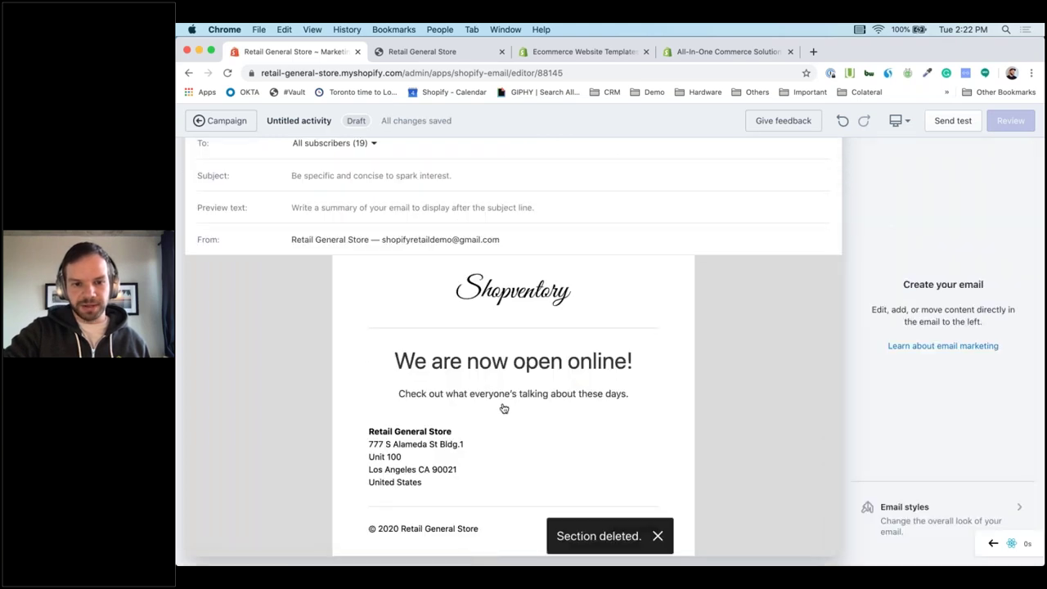
pyautogui.click(513, 407)
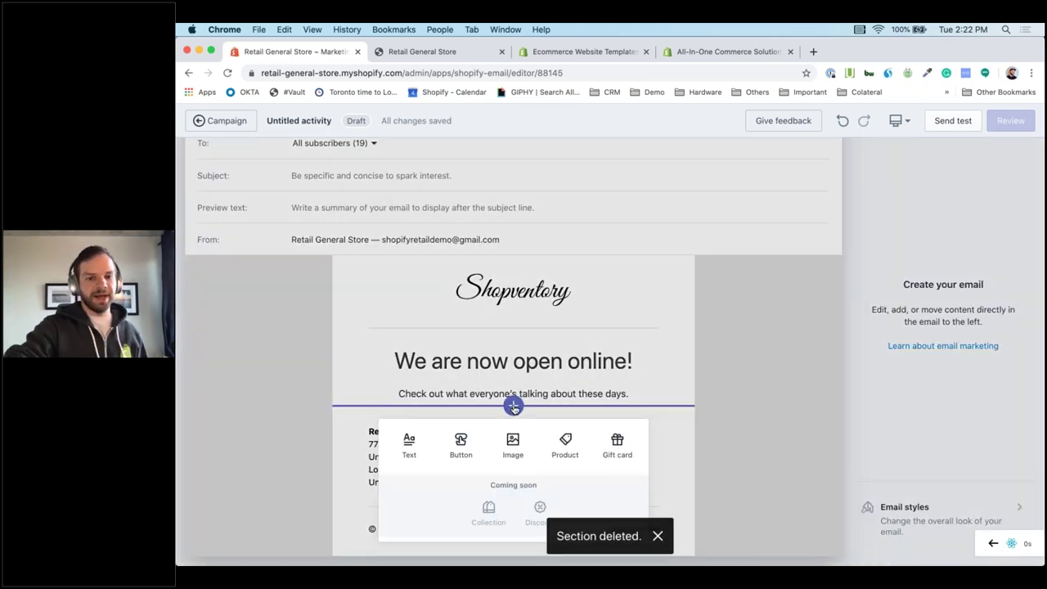
pyautogui.click(560, 448)
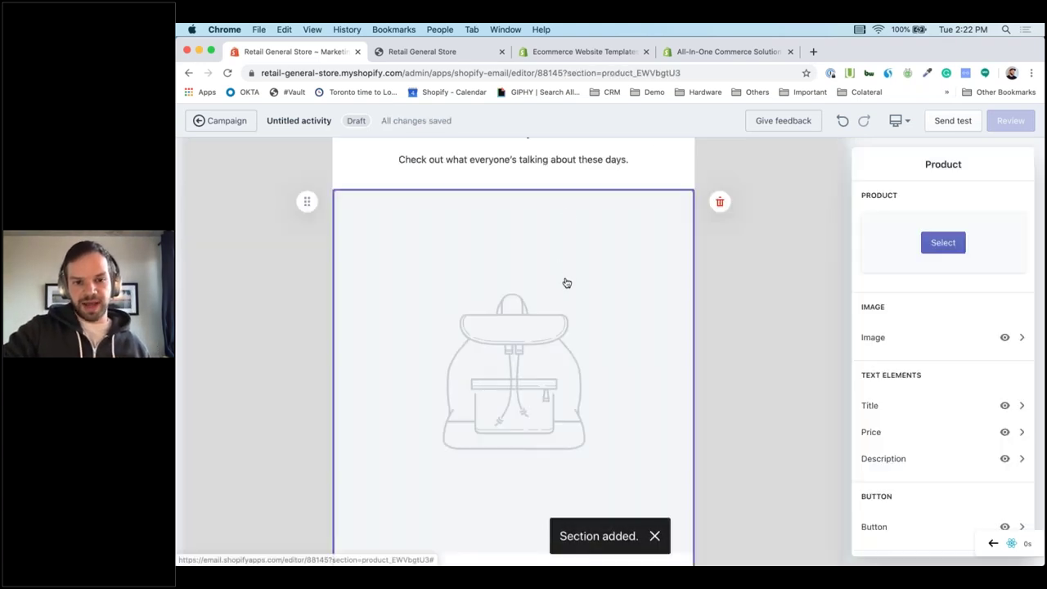
pyautogui.scroll(-3, 564, 284)
pyautogui.scroll(2, 846, 236)
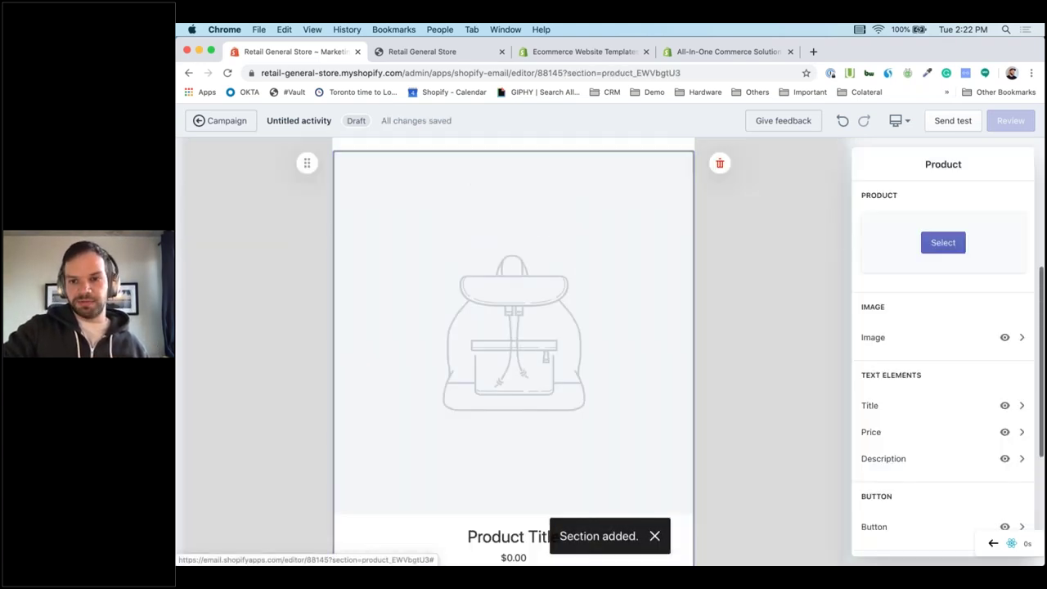
pyautogui.click(944, 243)
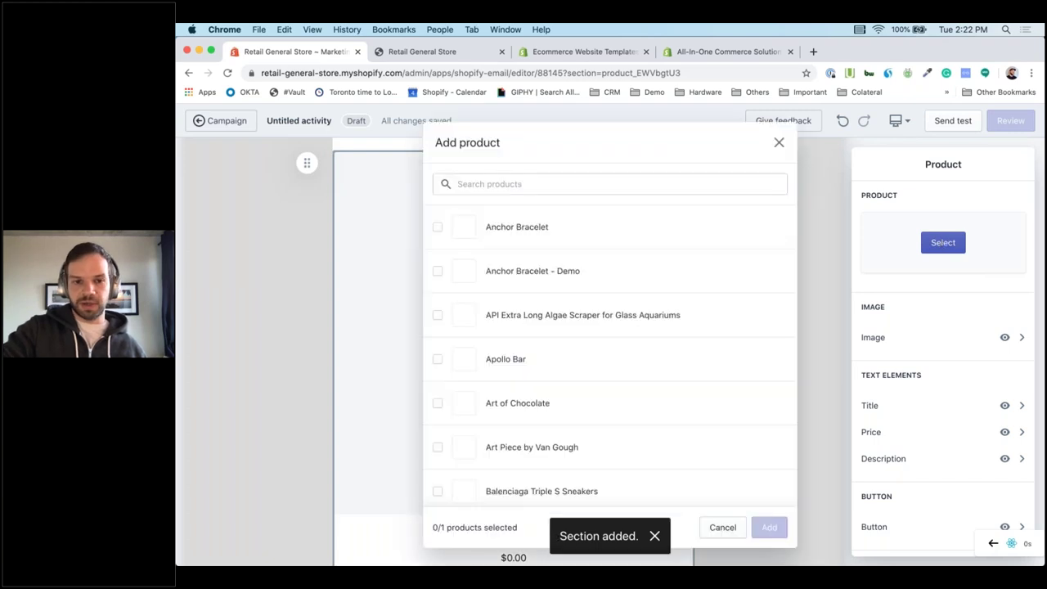
pyautogui.click(436, 274)
pyautogui.click(769, 529)
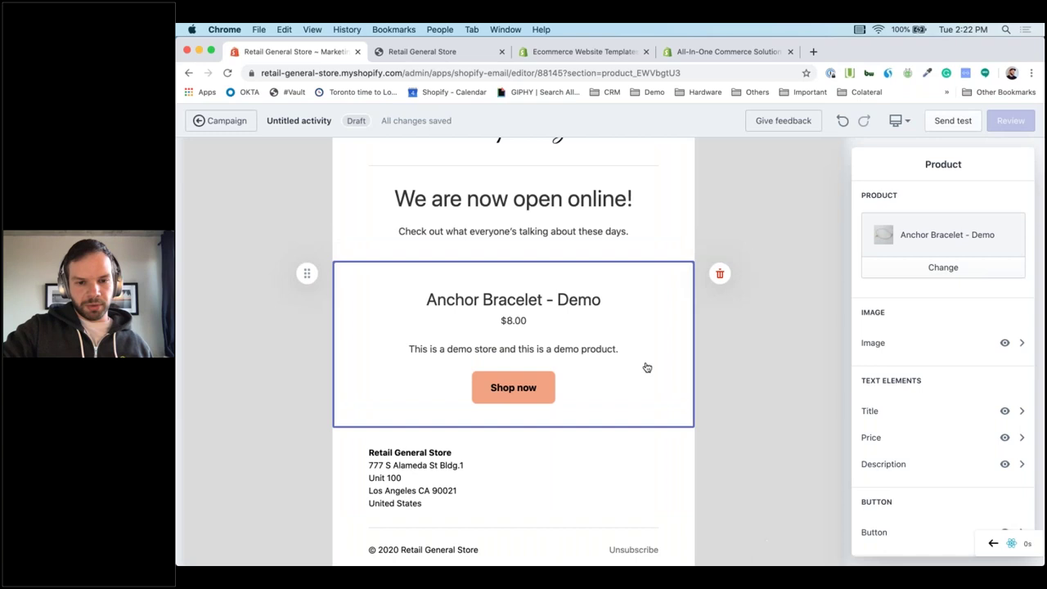
pyautogui.scroll(-1, 645, 368)
# Add a gift card block featuring the Gift Card below the bracelet product.
pyautogui.moveTo(513, 404)
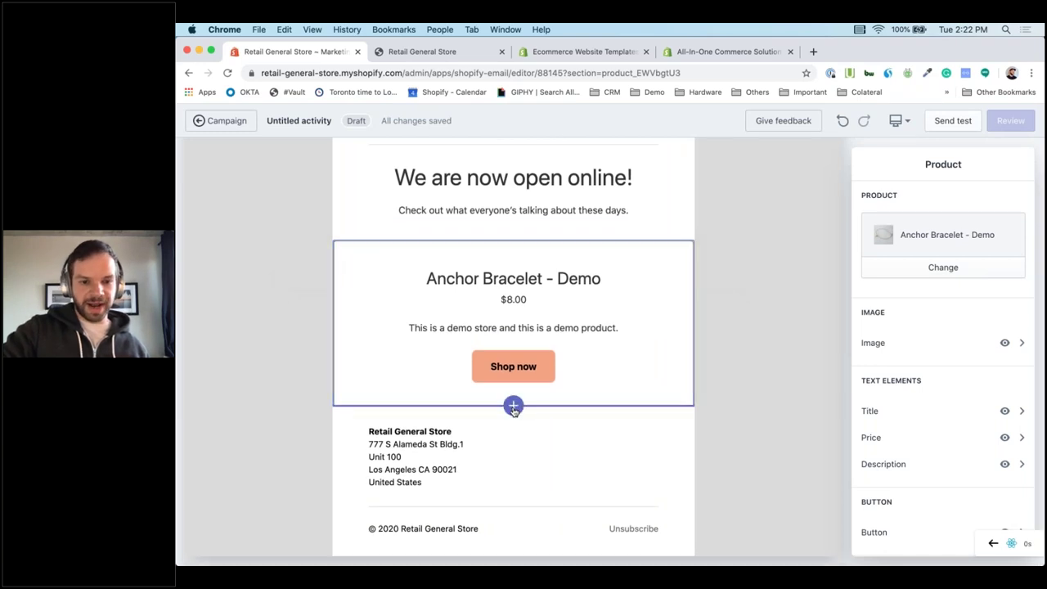
pyautogui.click(513, 406)
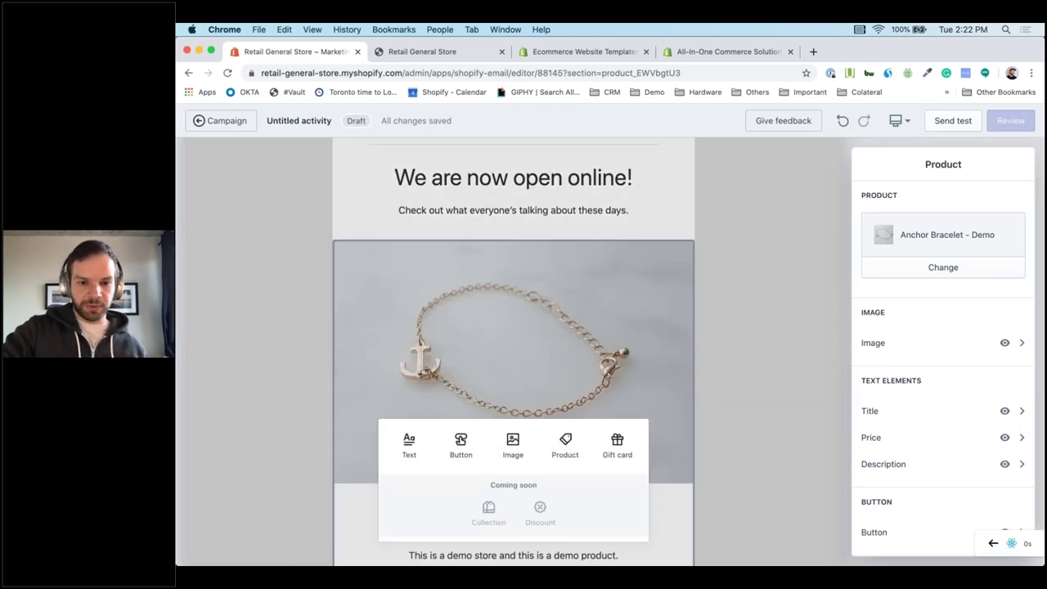
pyautogui.click(611, 456)
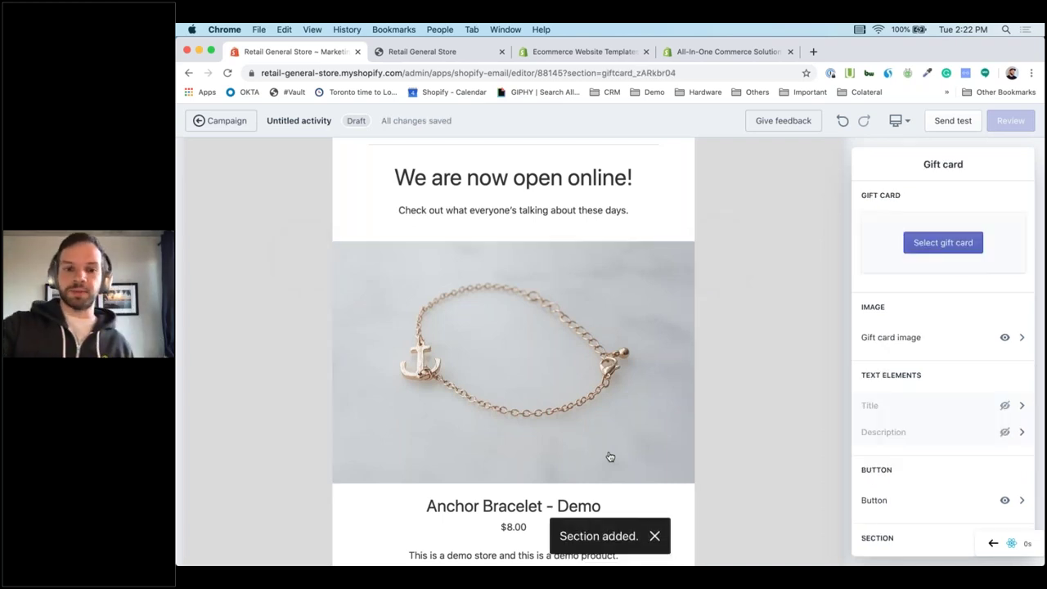
pyautogui.scroll(-10, 609, 456)
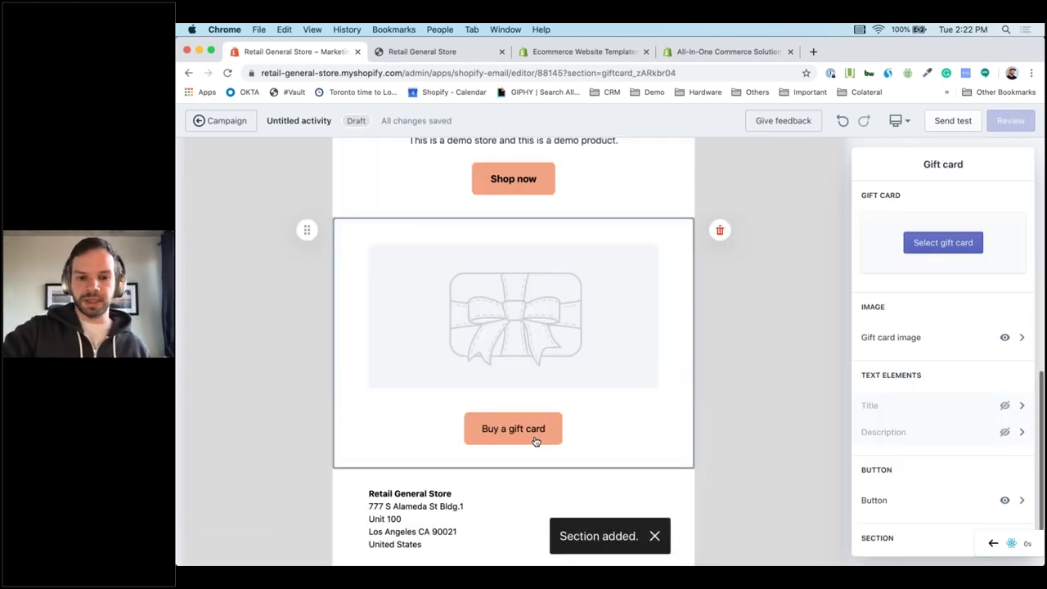
pyautogui.click(945, 245)
pyautogui.click(948, 245)
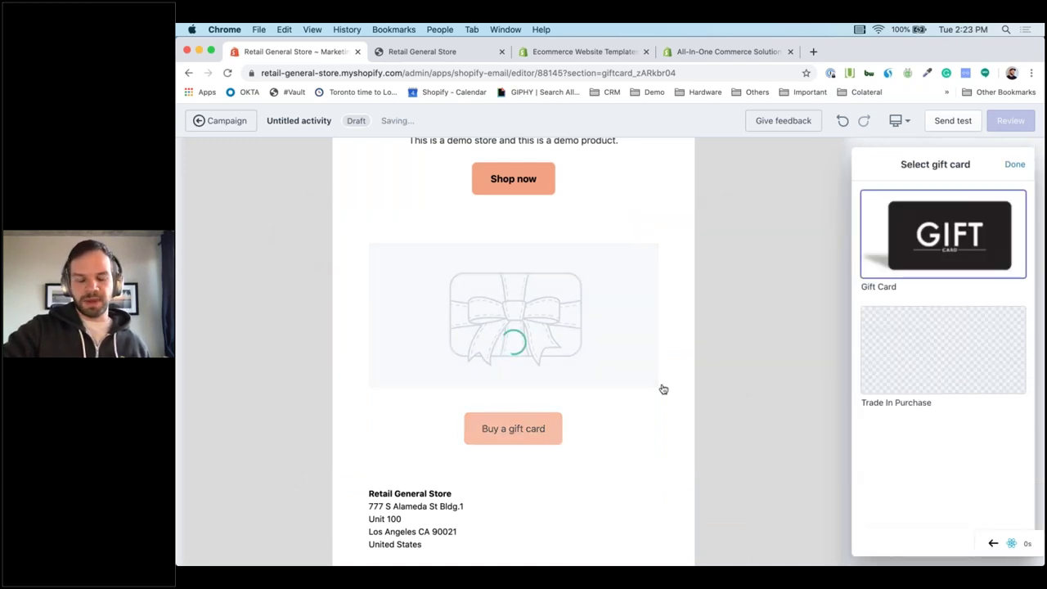
pyautogui.scroll(-3, 527, 468)
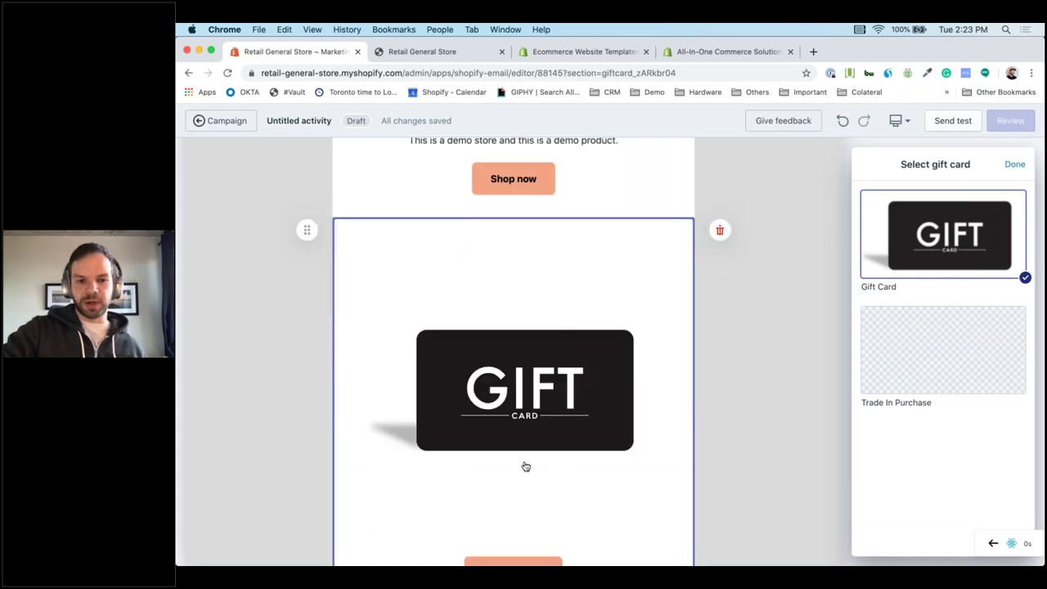
# Insert a new text section below the gift card block.
pyautogui.click(513, 409)
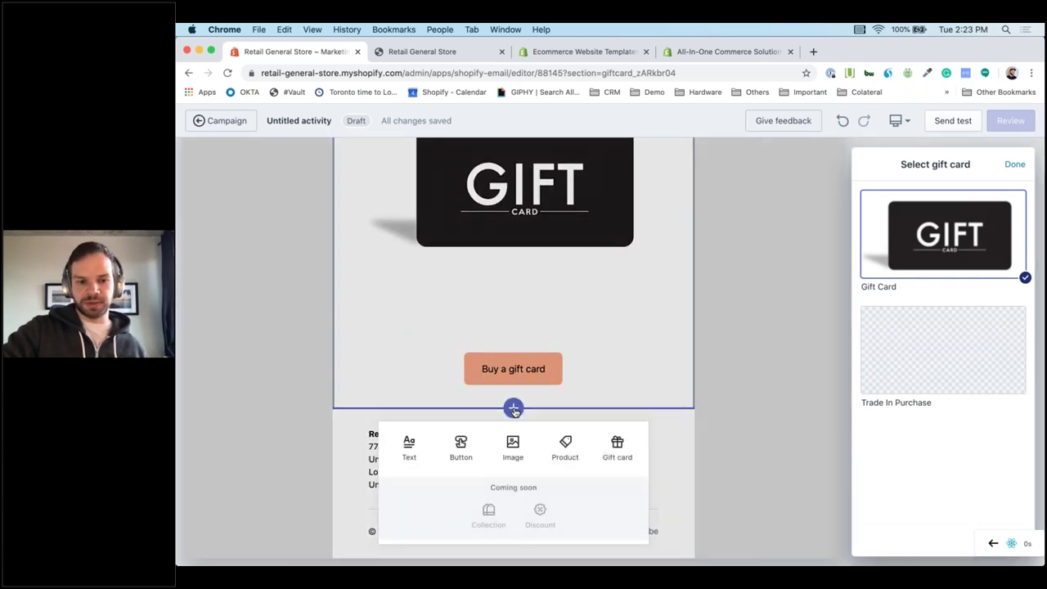
pyautogui.click(409, 444)
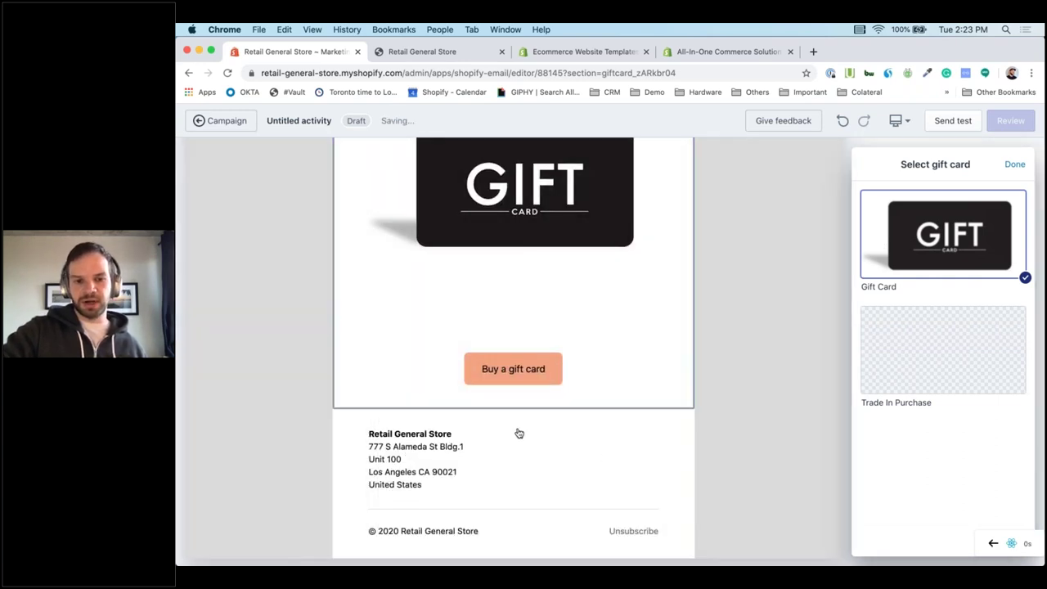
pyautogui.scroll(5, 545, 423)
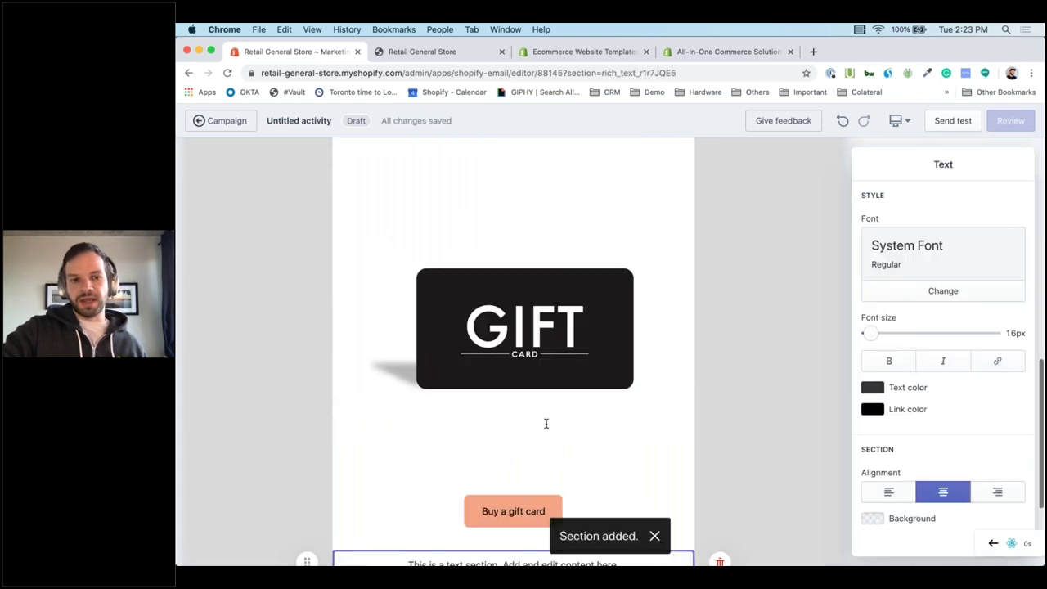
pyautogui.scroll(10, 546, 423)
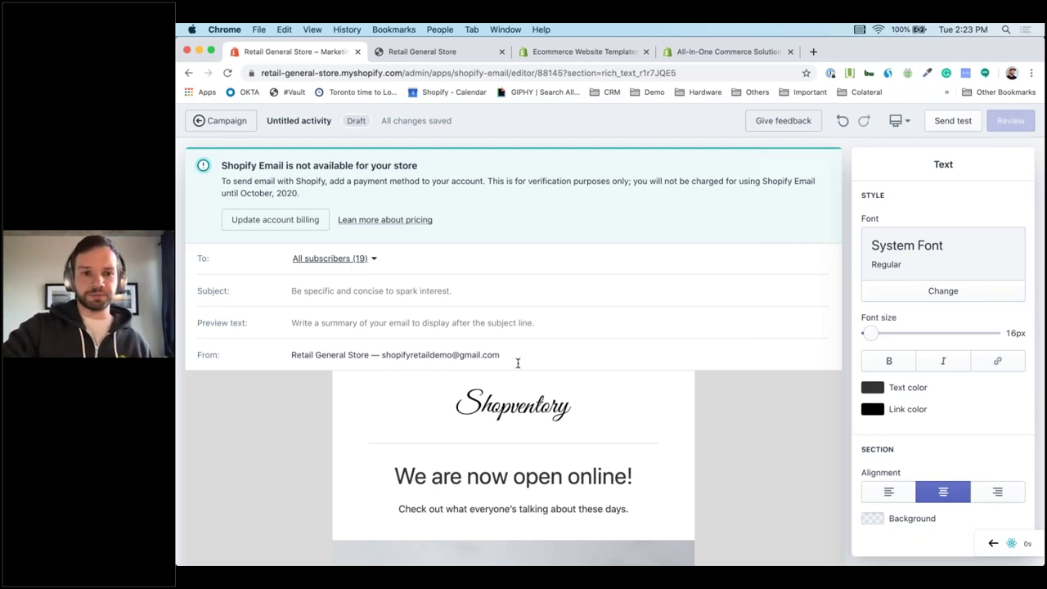
# Send a test email to a new recipient address, replacing the default recipient.
pyautogui.scroll(-3, 513, 410)
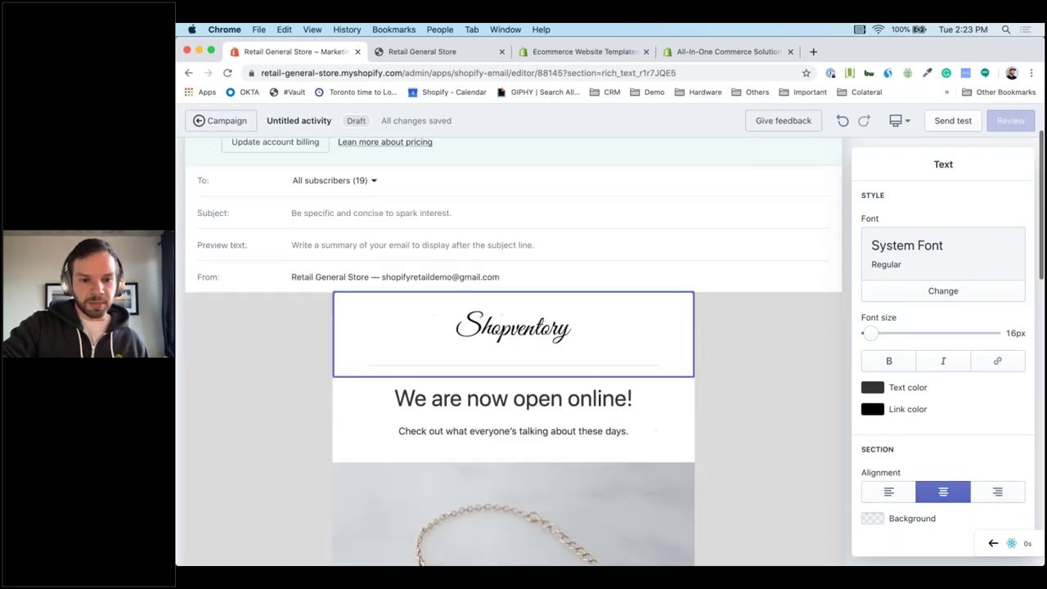
pyautogui.scroll(3, 513, 410)
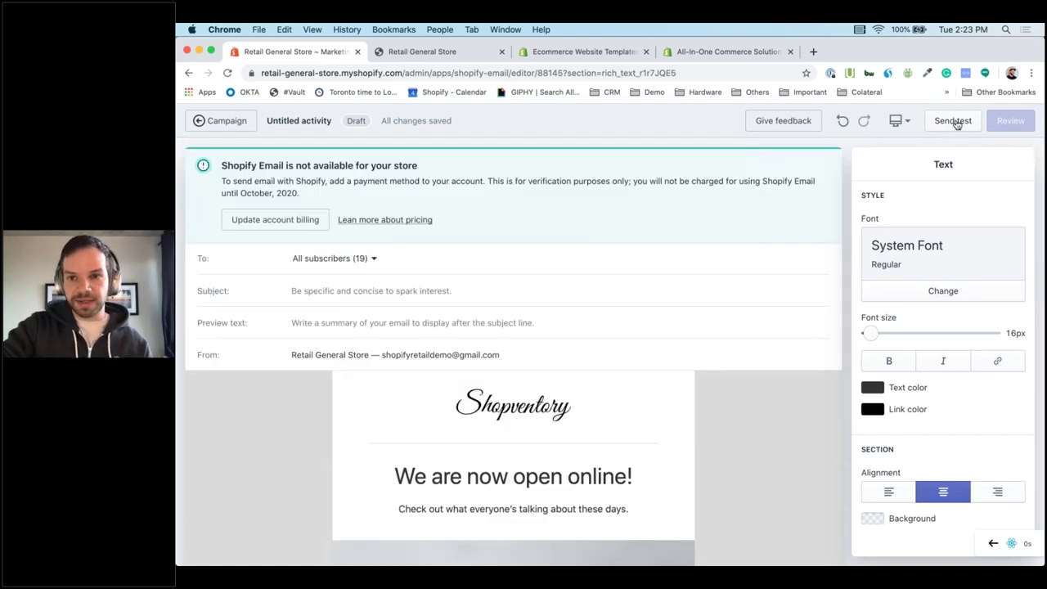
pyautogui.click(954, 122)
pyautogui.click(650, 334)
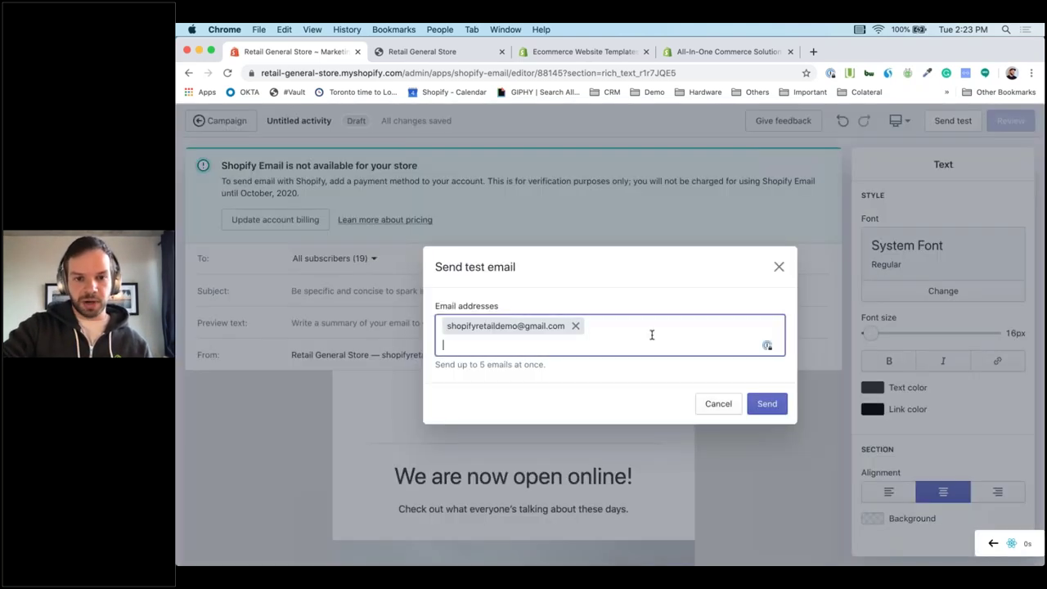
pyautogui.press('BackSpace')
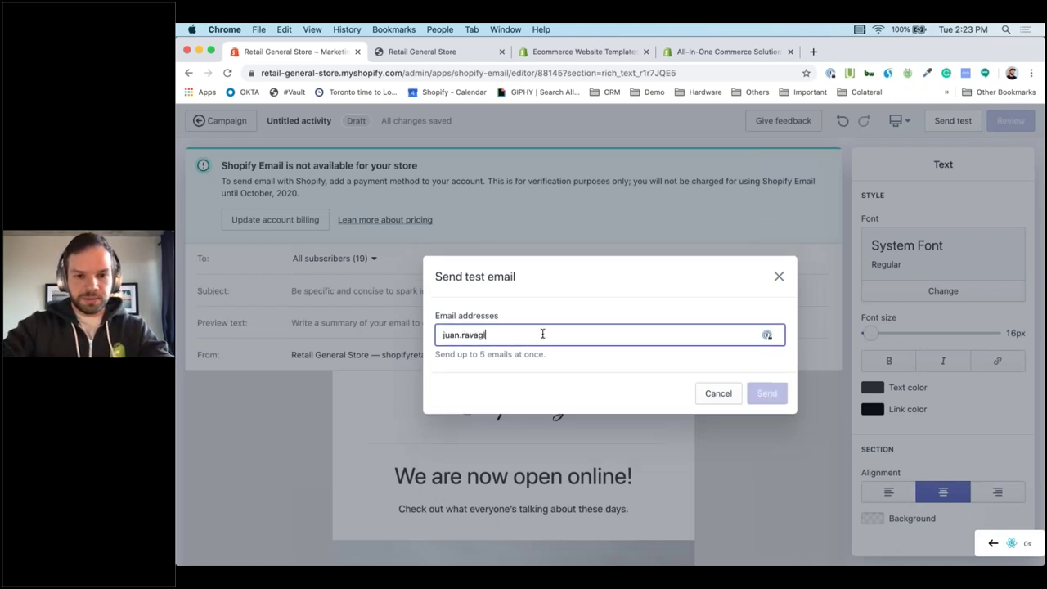
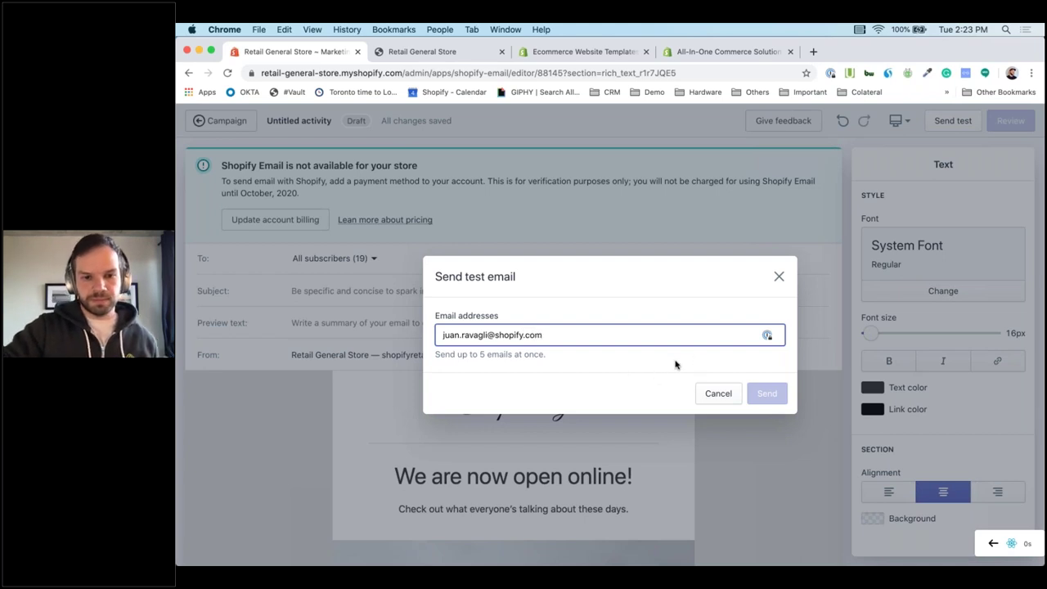
pyautogui.press('Return')
pyautogui.click(778, 409)
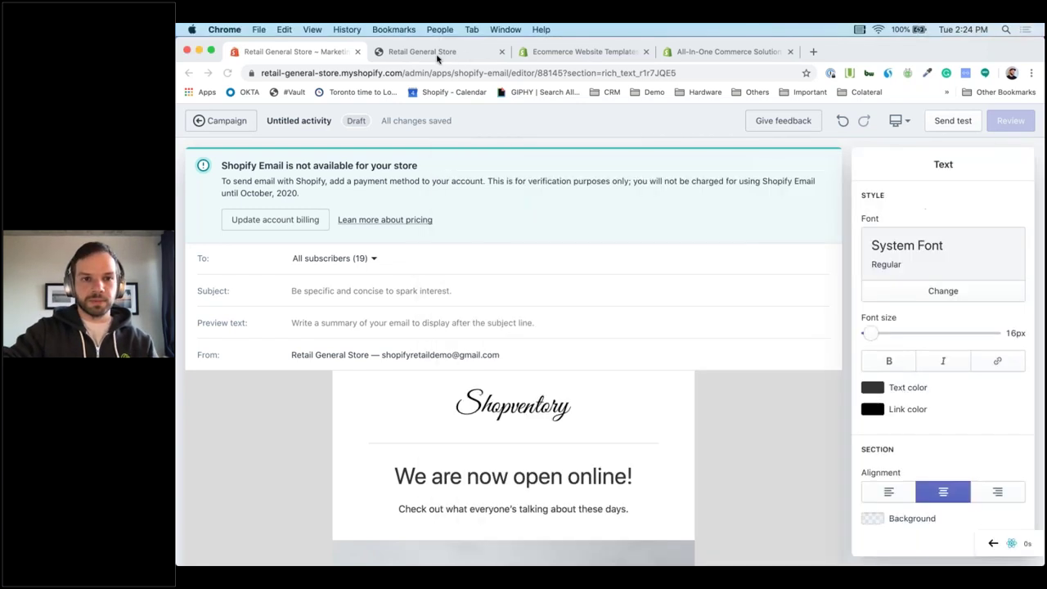
# Open the [TEST] email in Gmail and check its Anchor Bracelet and gift card sections.
pyautogui.click(434, 53)
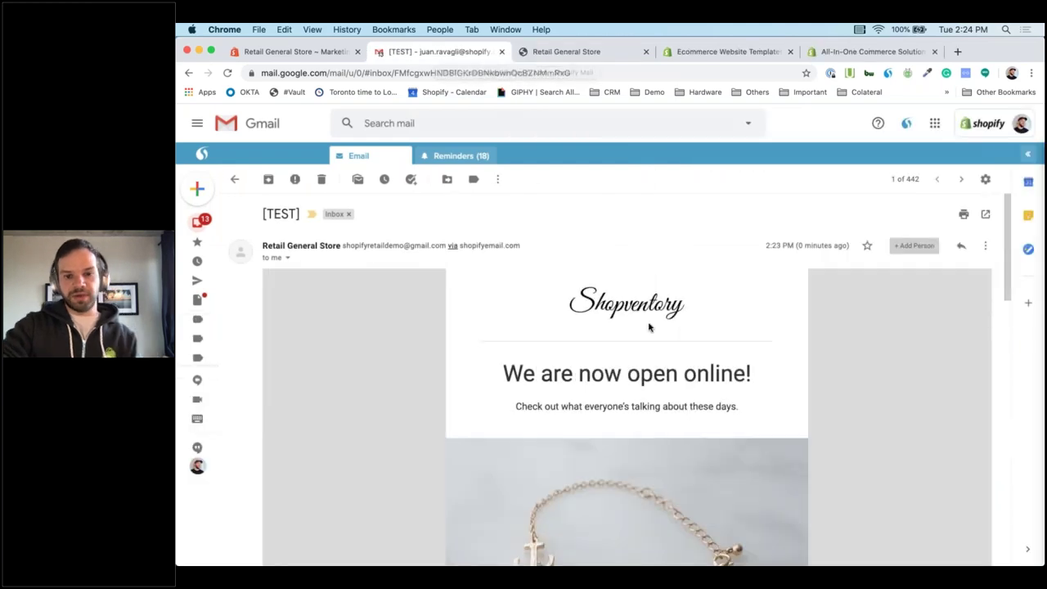
pyautogui.scroll(-5, 563, 377)
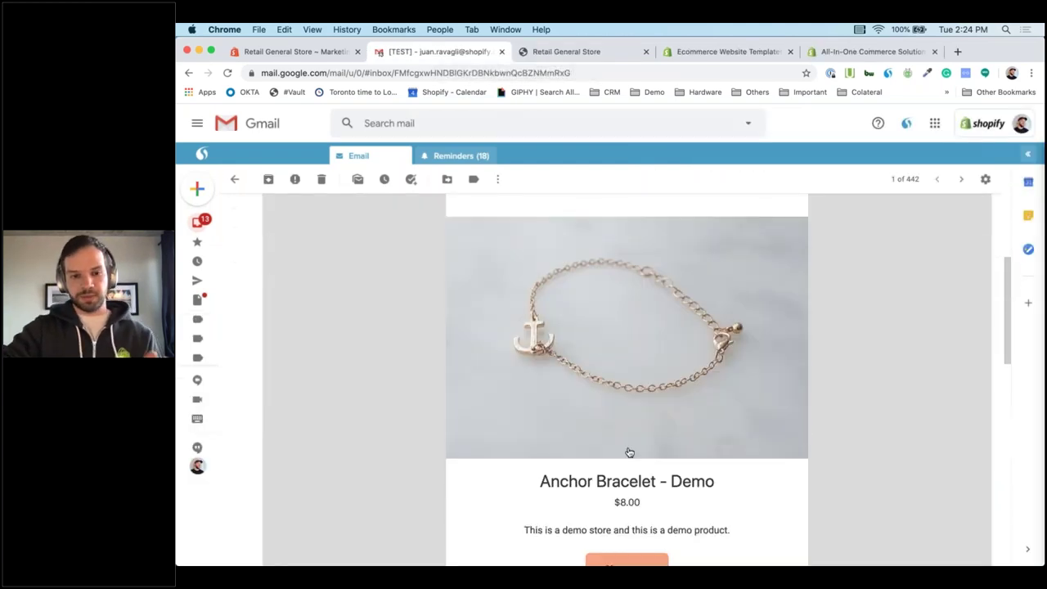
pyautogui.scroll(-10, 629, 452)
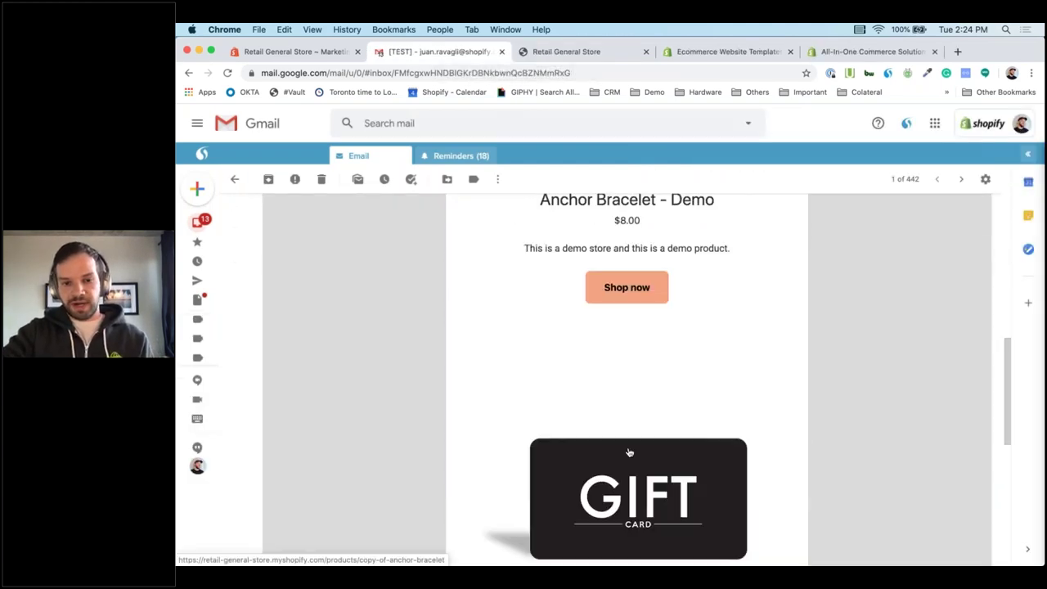
pyautogui.scroll(-3, 629, 452)
pyautogui.scroll(10, 627, 451)
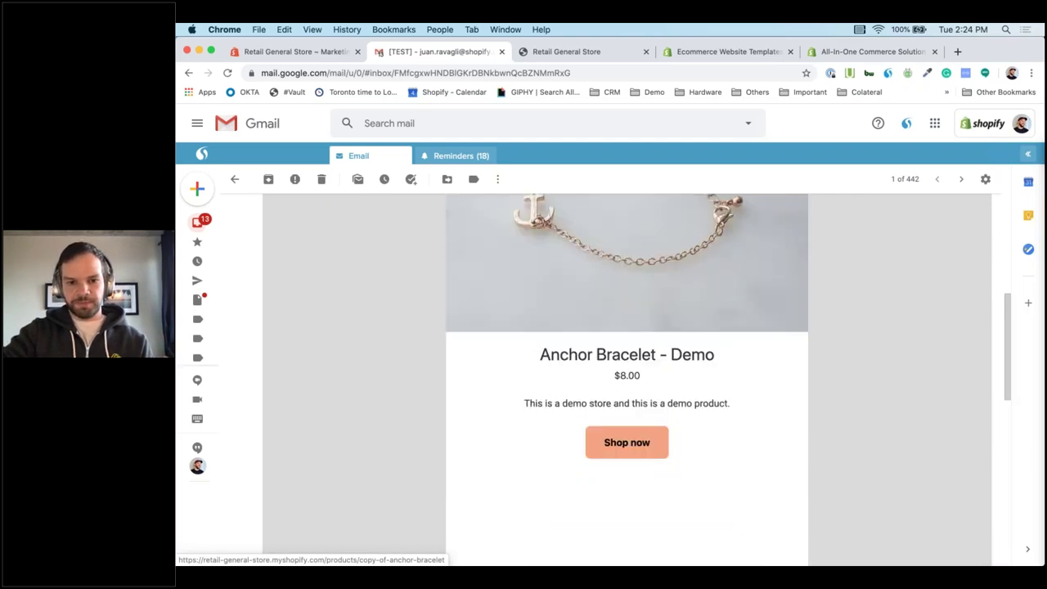
# Follow Shop now from the email and buy Anchor Bracelet - Demo directly, reaching a $9.04 checkout.
pyautogui.click(621, 442)
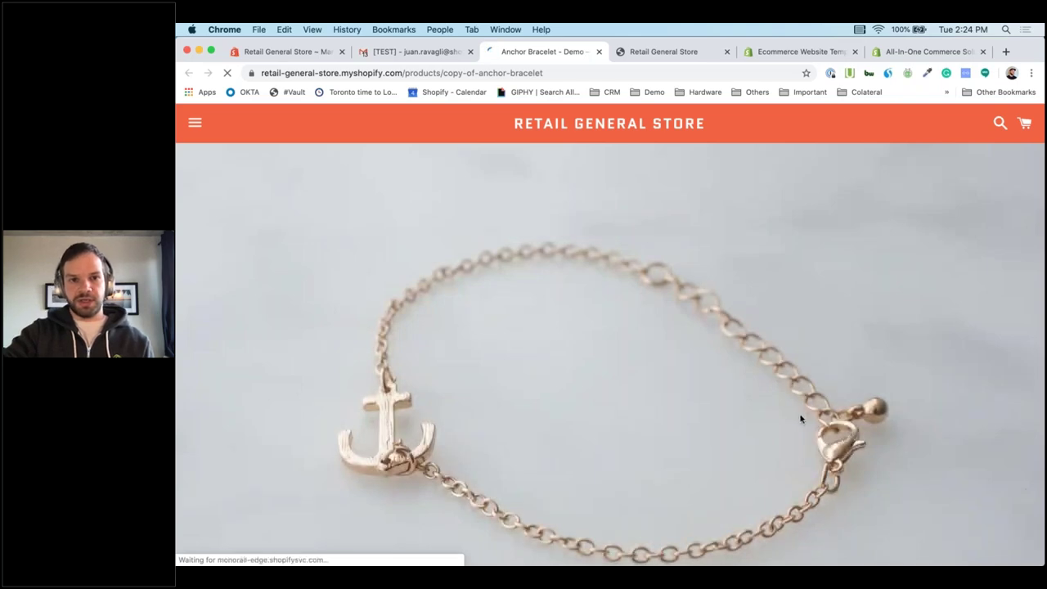
pyautogui.scroll(-5, 801, 419)
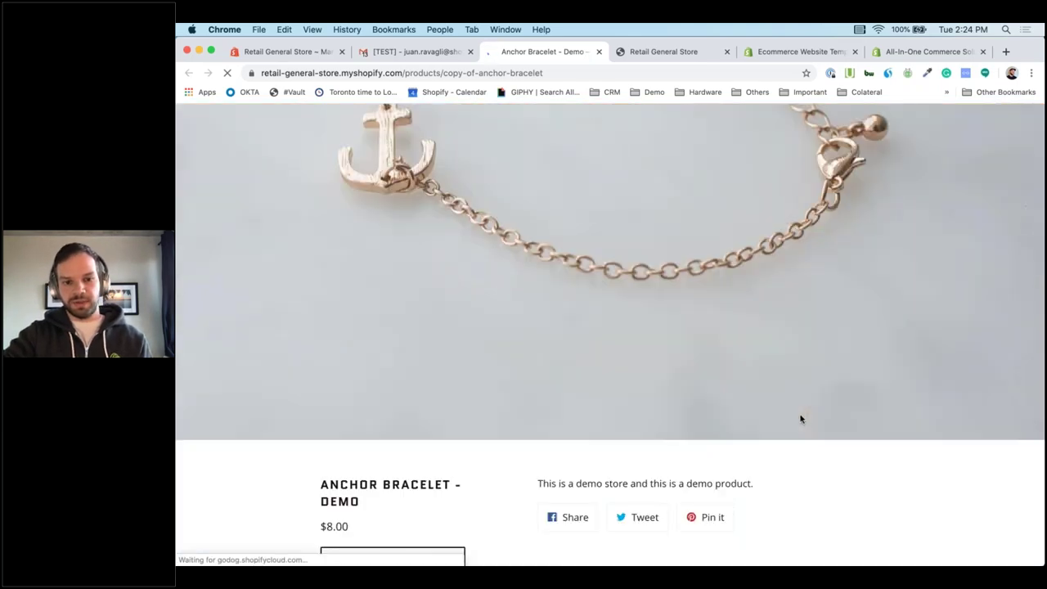
pyautogui.scroll(-3, 801, 419)
pyautogui.click(387, 405)
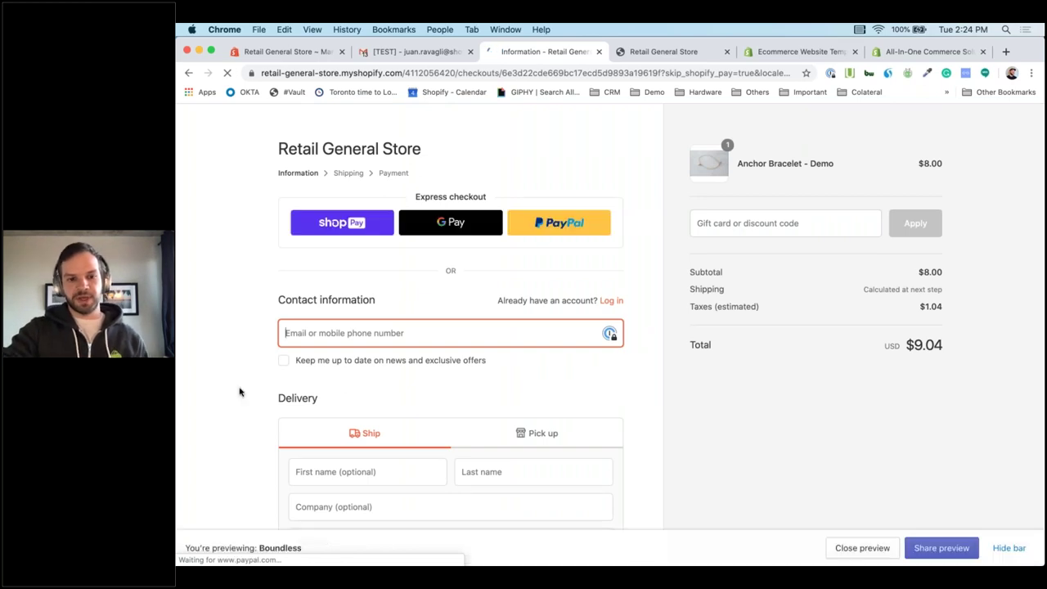
# Switch checkout delivery to free pickup at the Warehouse location, keeping the total at $9.04.
pyautogui.scroll(-2, 619, 369)
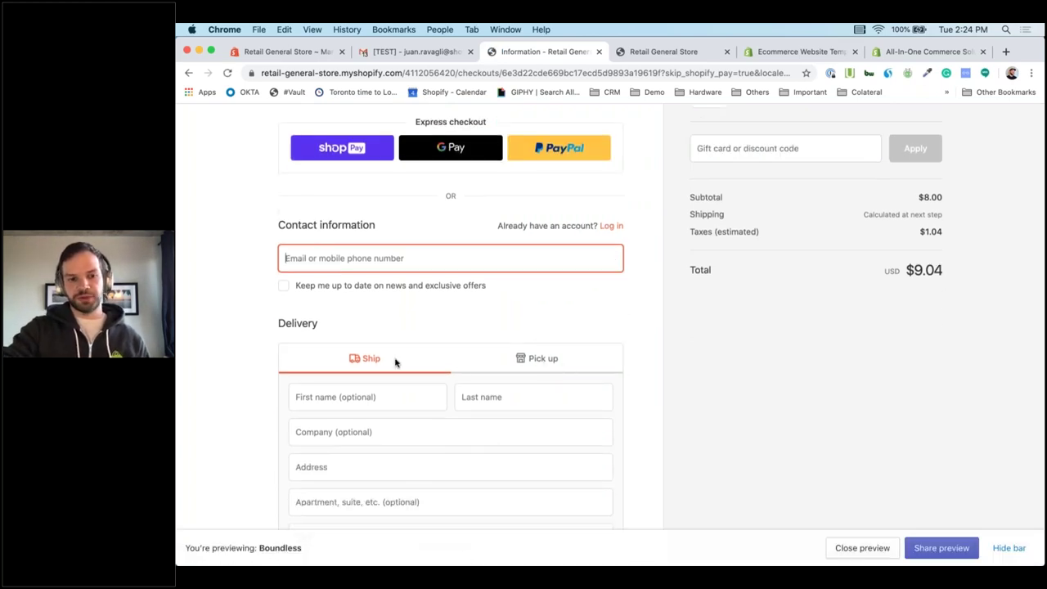
pyautogui.click(538, 361)
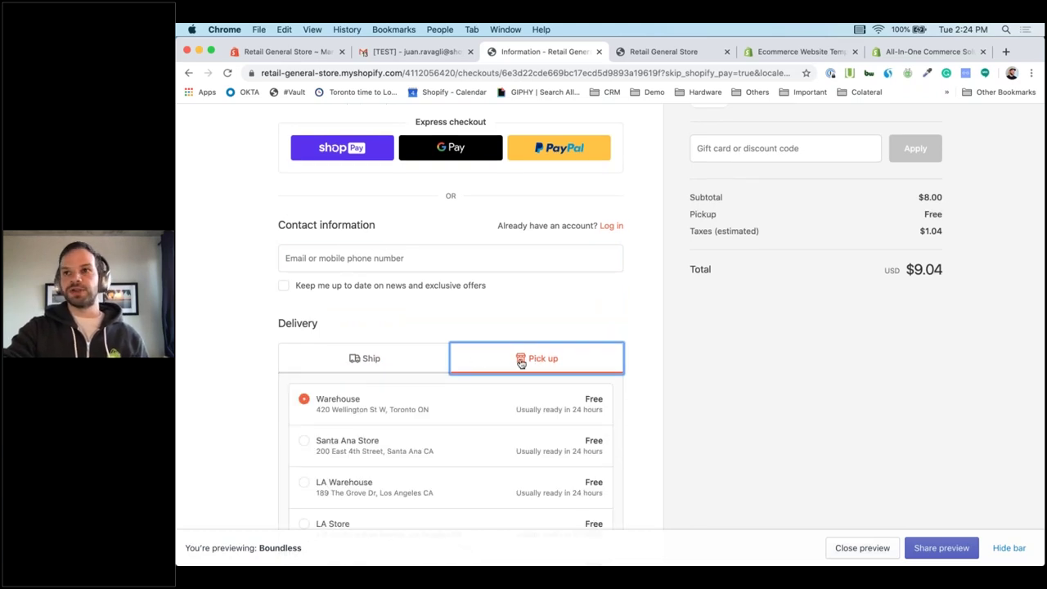
pyautogui.scroll(3, 521, 363)
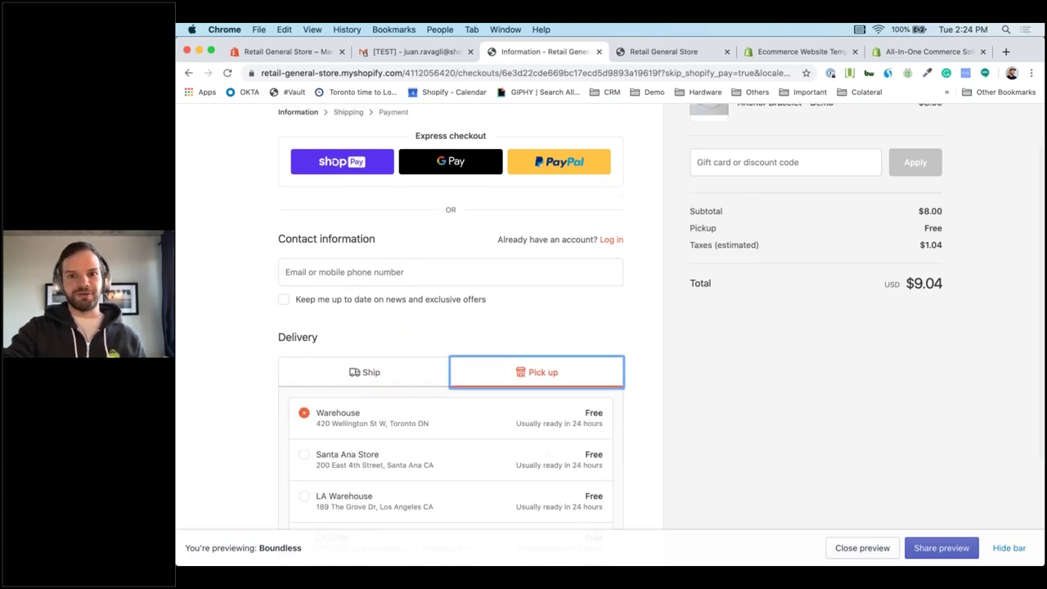
pyautogui.scroll(2, 521, 363)
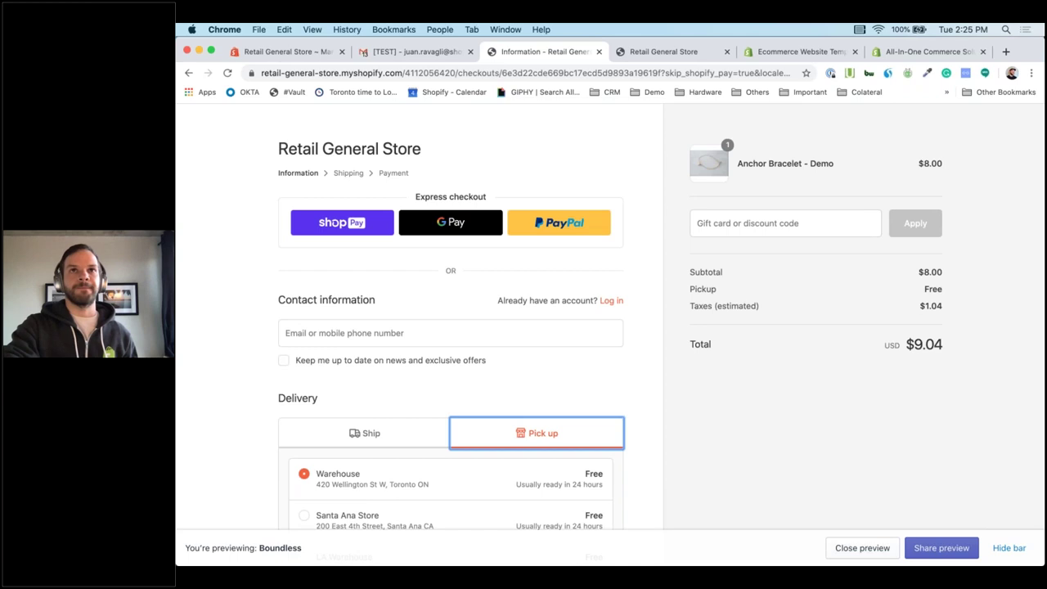
pyautogui.press('super+Tab')
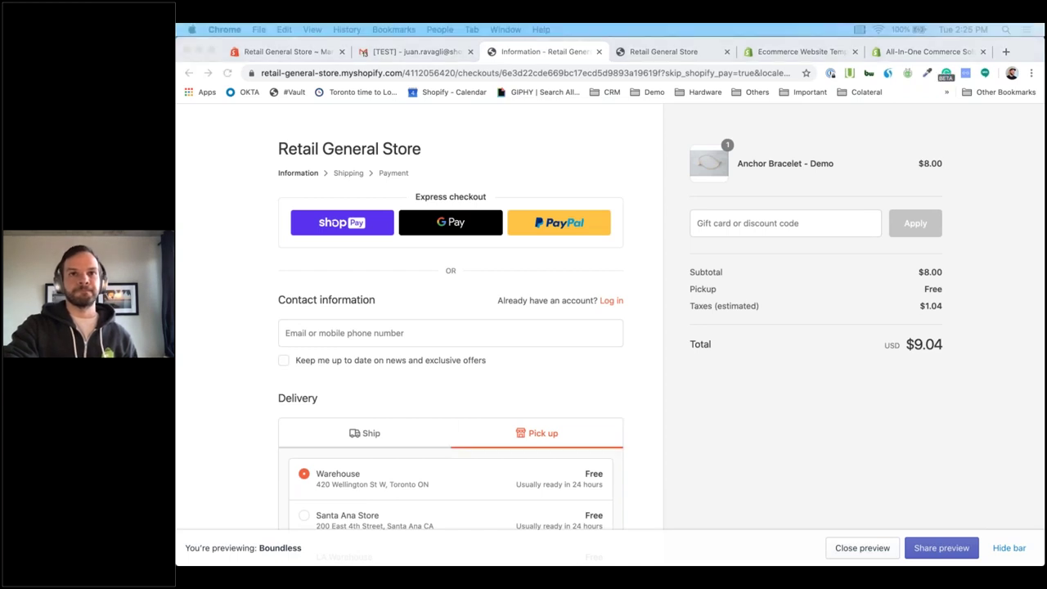